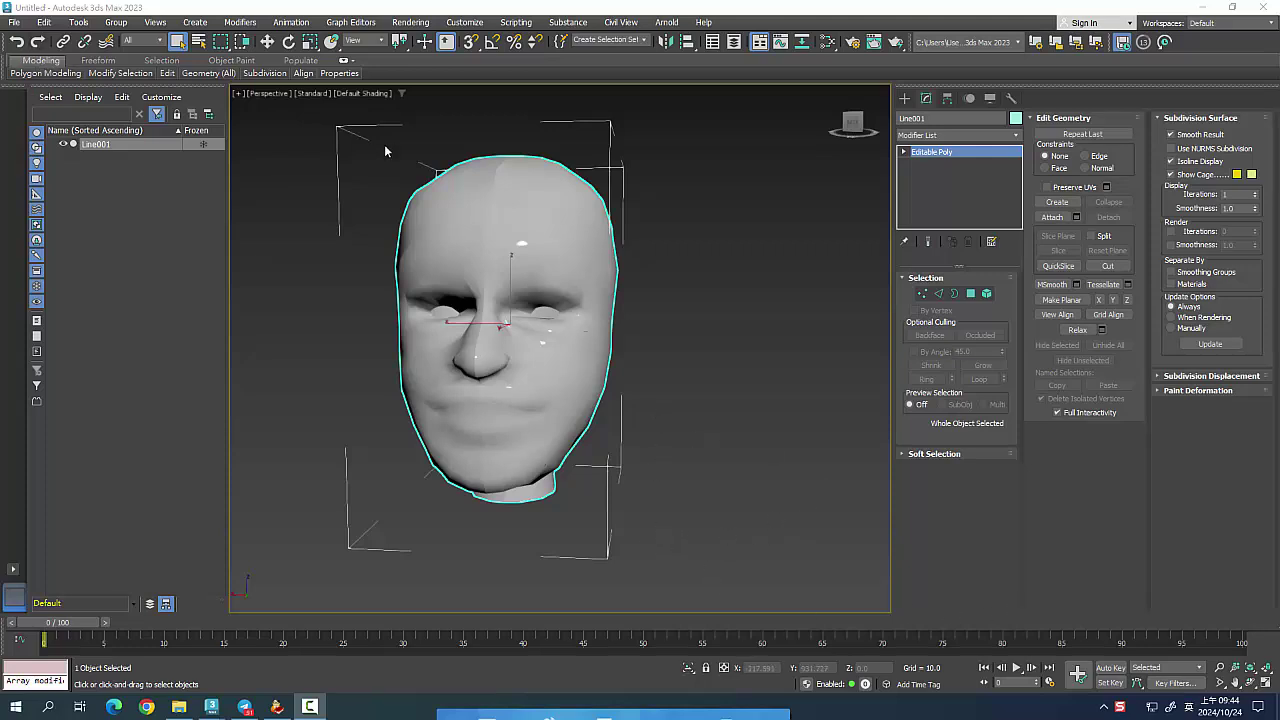
Reset the head scene without saving, leaving an empty four-viewport layout.
{"action": "left_click", "coordinate": [14, 22]}
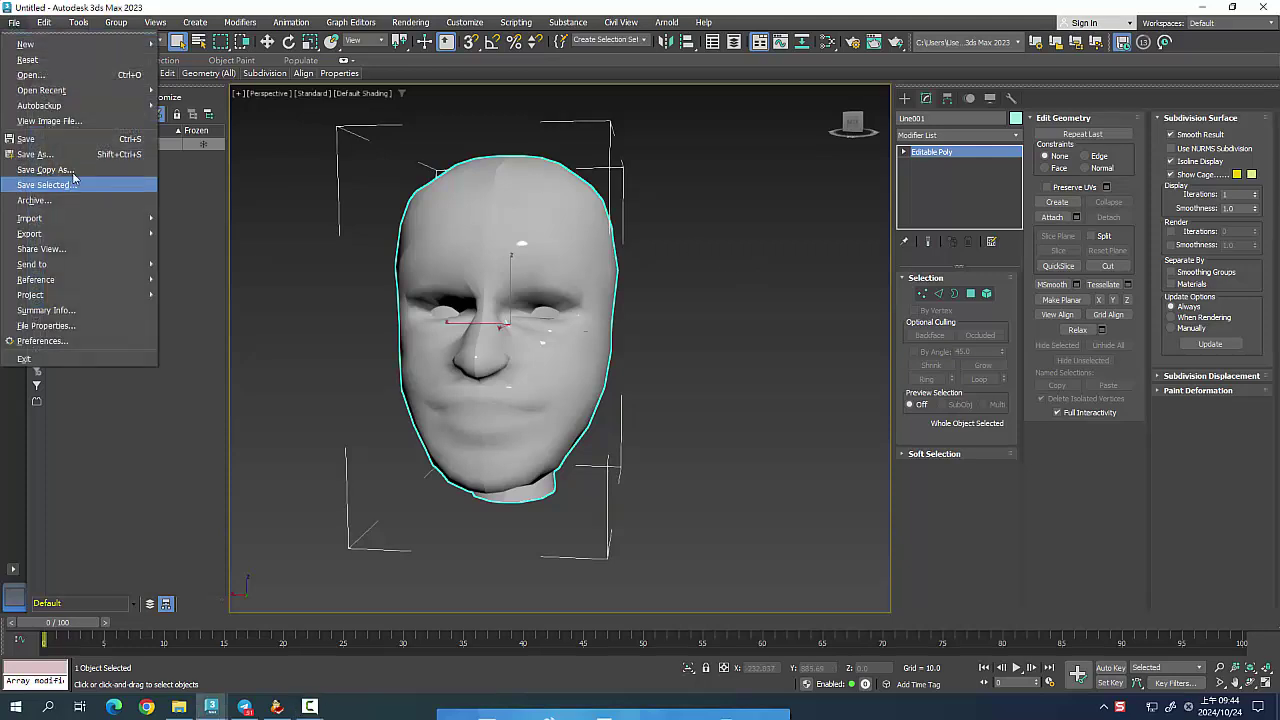
{"action": "mouse_move", "coordinate": [30, 295]}
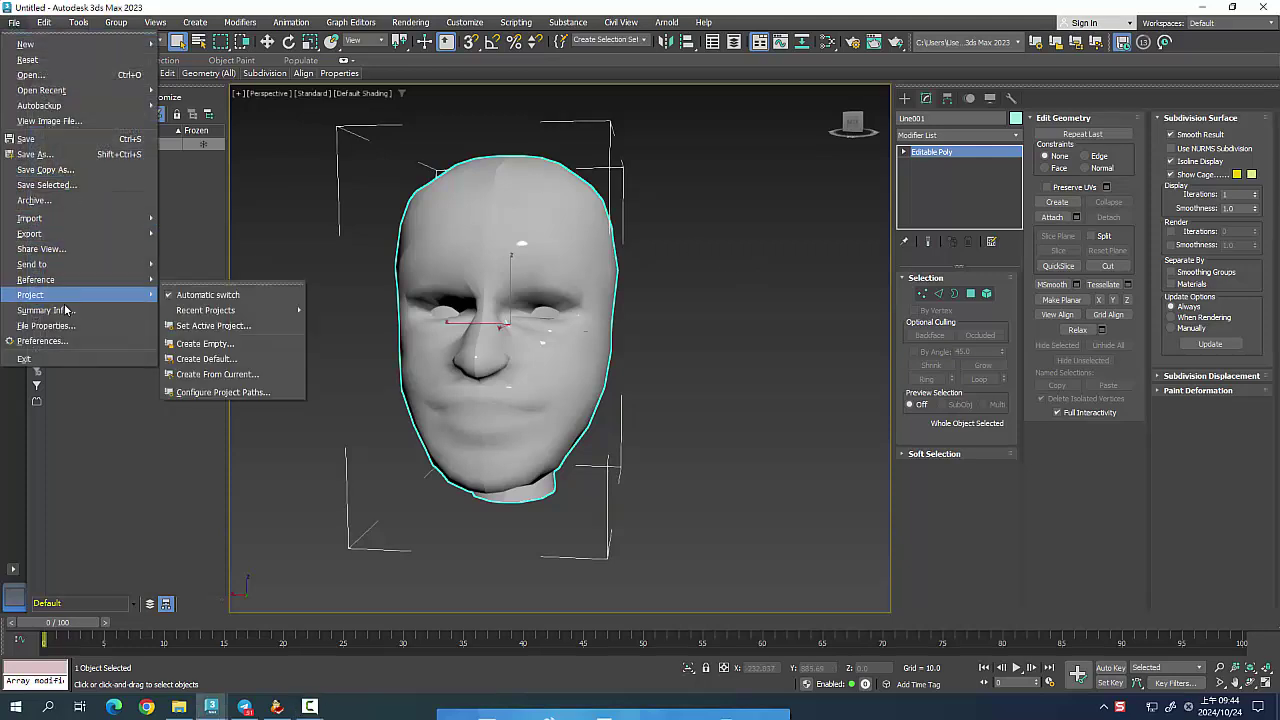
{"action": "left_click", "coordinate": [200, 44]}
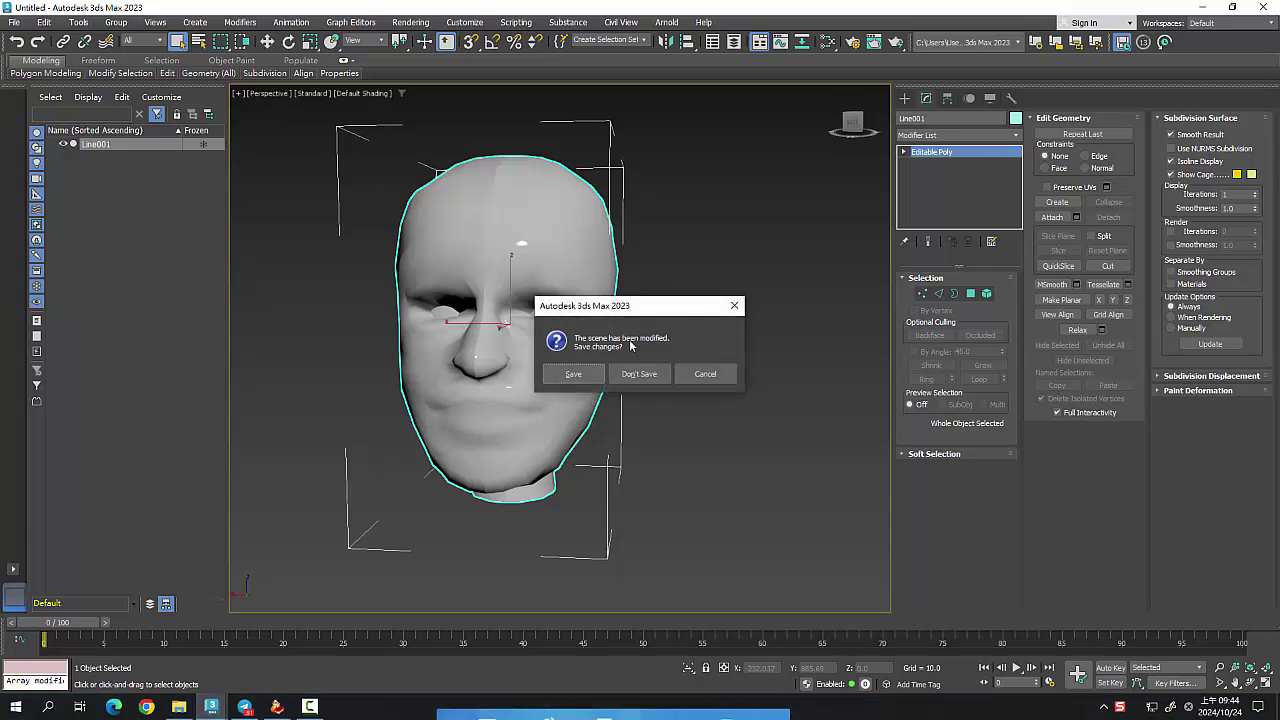
{"action": "left_click", "coordinate": [639, 373]}
{"action": "left_click", "coordinate": [608, 376]}
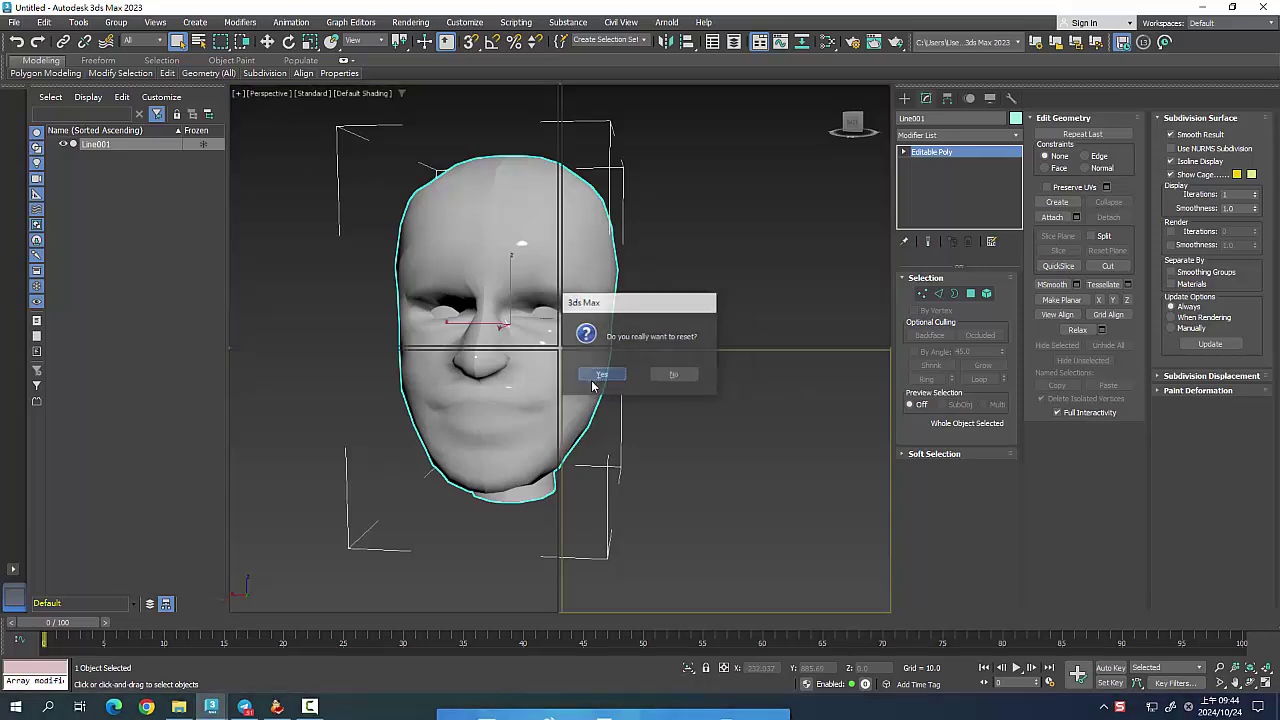
{"action": "left_click", "coordinate": [14, 22]}
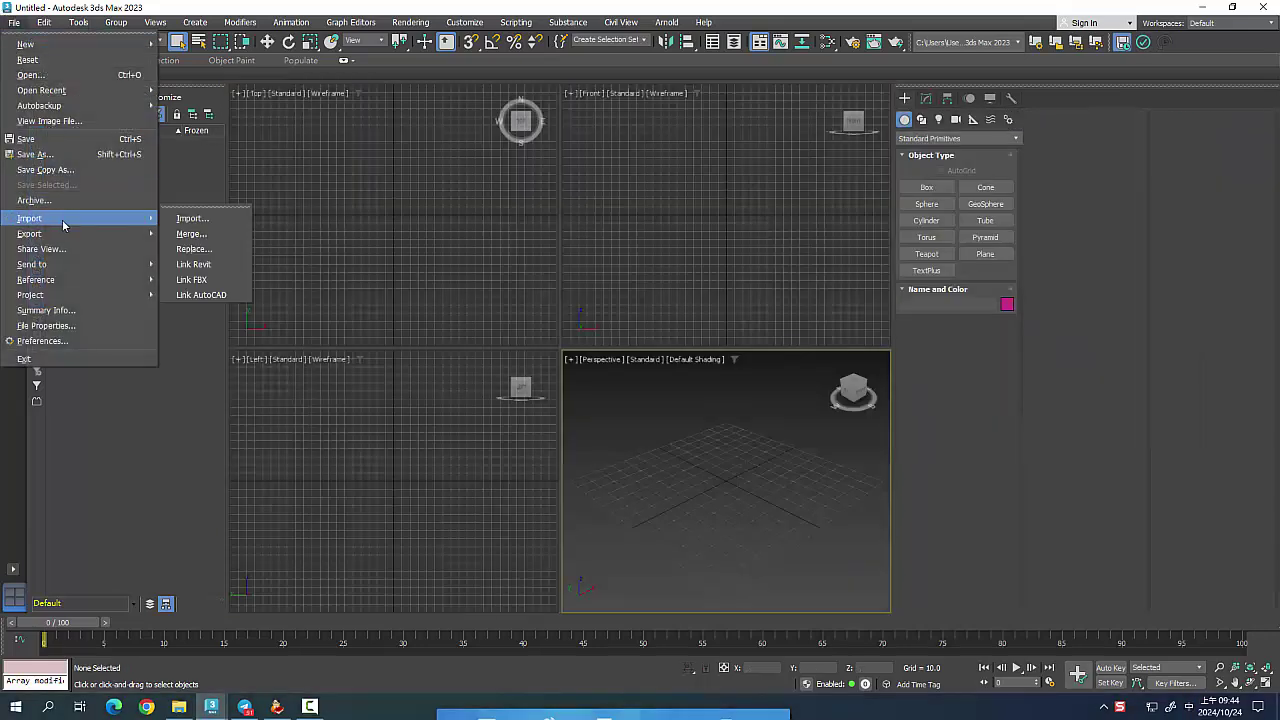
Import head.obj from the Desktop as Line001 and maximize the Perspective view.
{"action": "left_click", "coordinate": [198, 219]}
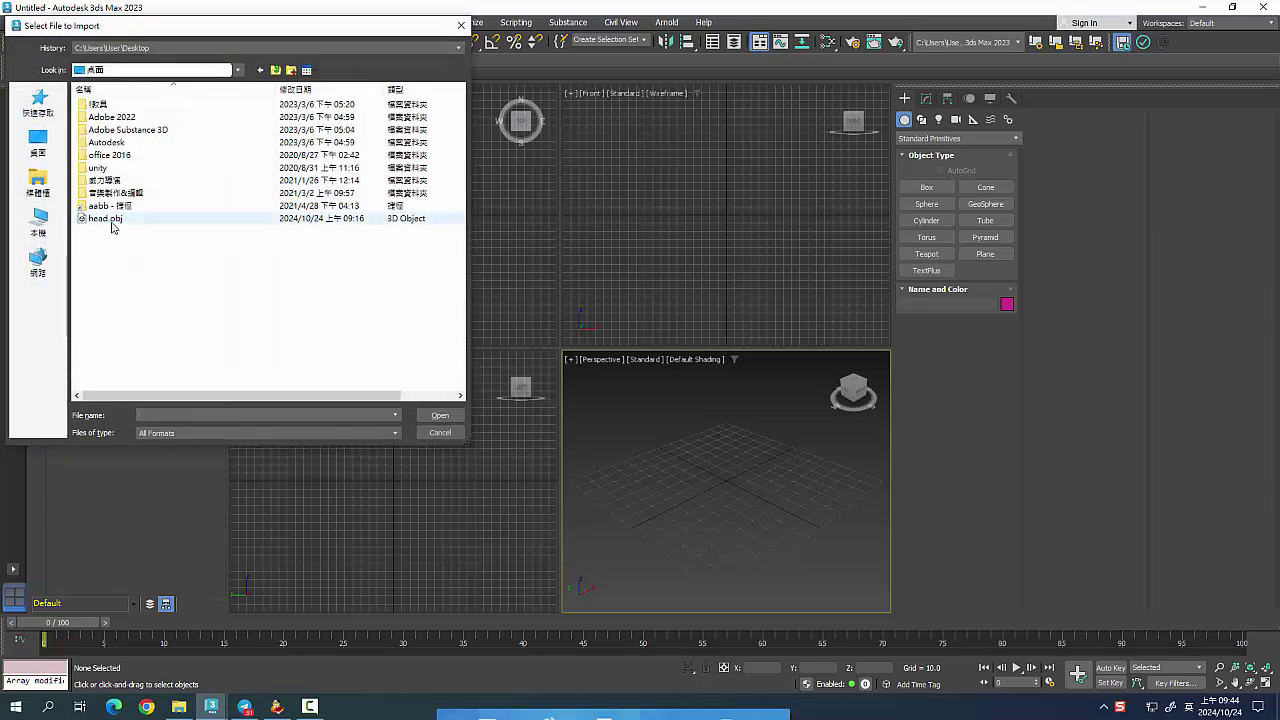
{"action": "double_click", "coordinate": [105, 218]}
{"action": "left_click", "coordinate": [556, 575]}
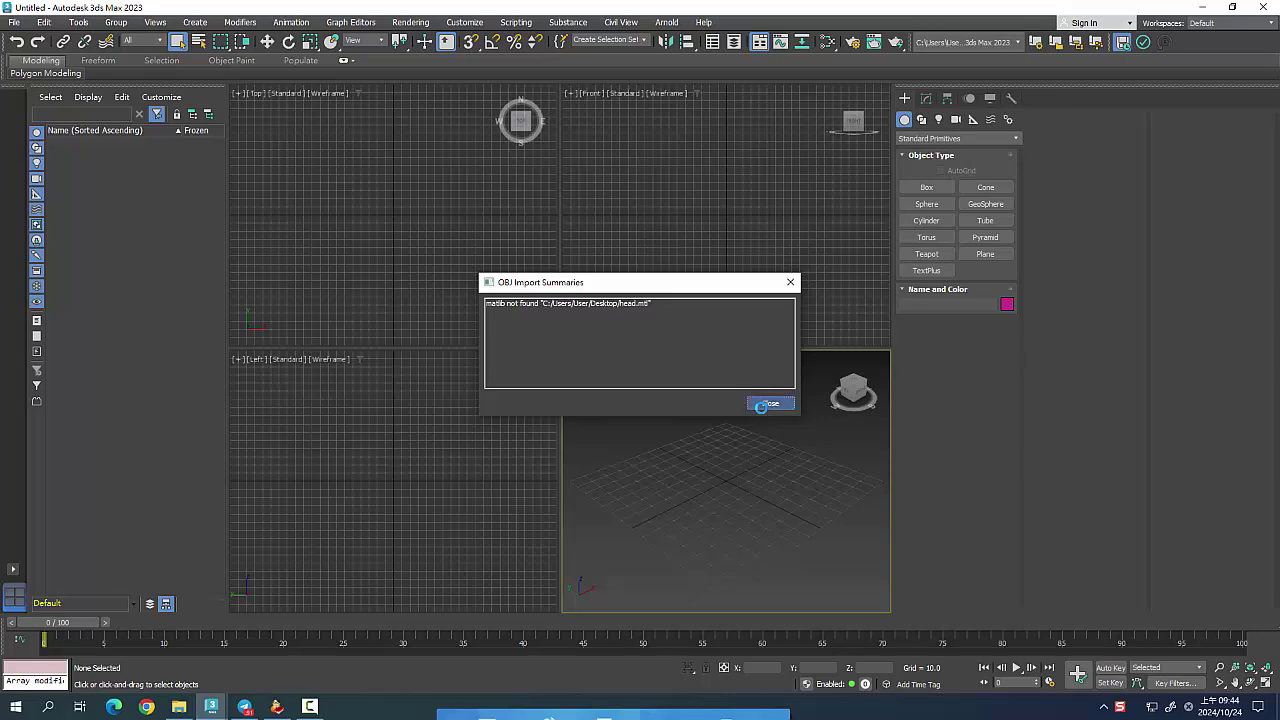
{"action": "left_click", "coordinate": [770, 406]}
{"action": "key", "text": "alt+w"}
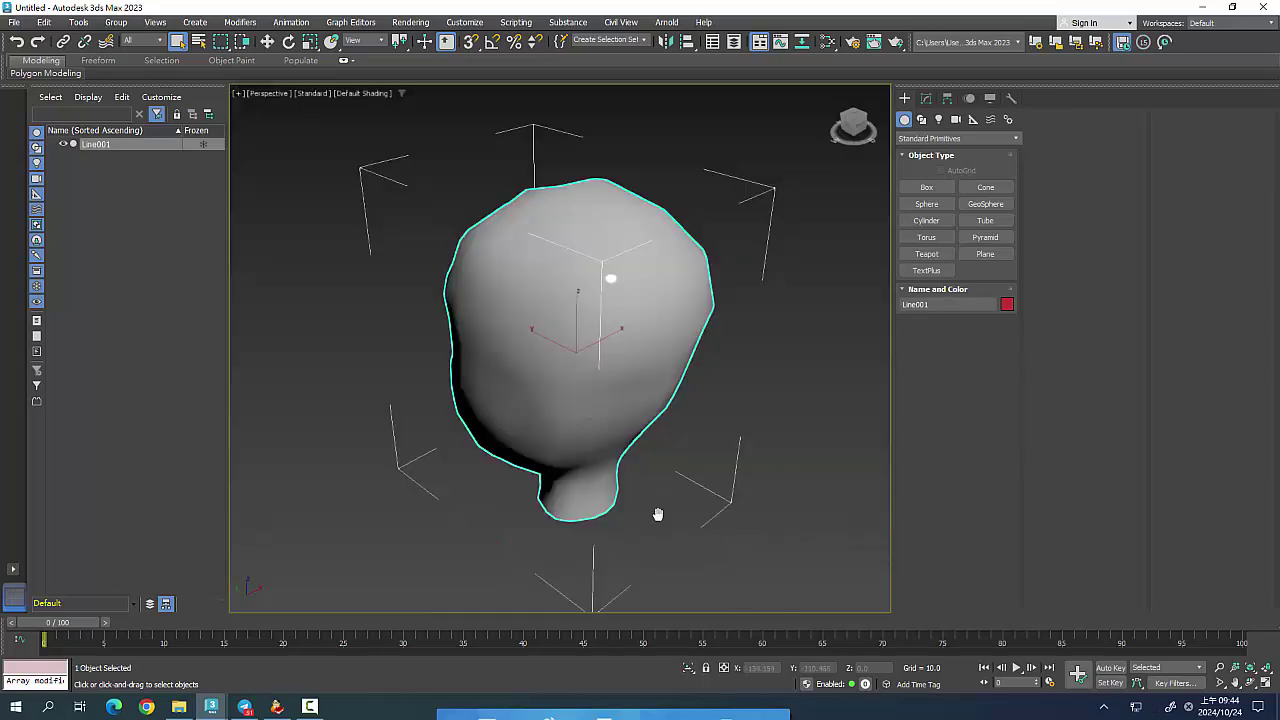
Convert the head object Line001 to an Editable Poly from the quad menu.
{"action": "mouse_move", "coordinate": [657, 514]}
{"action": "middle_mouse_down", "text": "alt"}
{"action": "mouse_move", "coordinate": [586, 491]}
{"action": "mouse_move", "coordinate": [685, 505]}
{"action": "mouse_move", "coordinate": [713, 479]}
{"action": "middle_mouse_up", "text": "alt"}
{"action": "right_click", "coordinate": [636, 349]}
{"action": "mouse_move", "coordinate": [690, 517]}
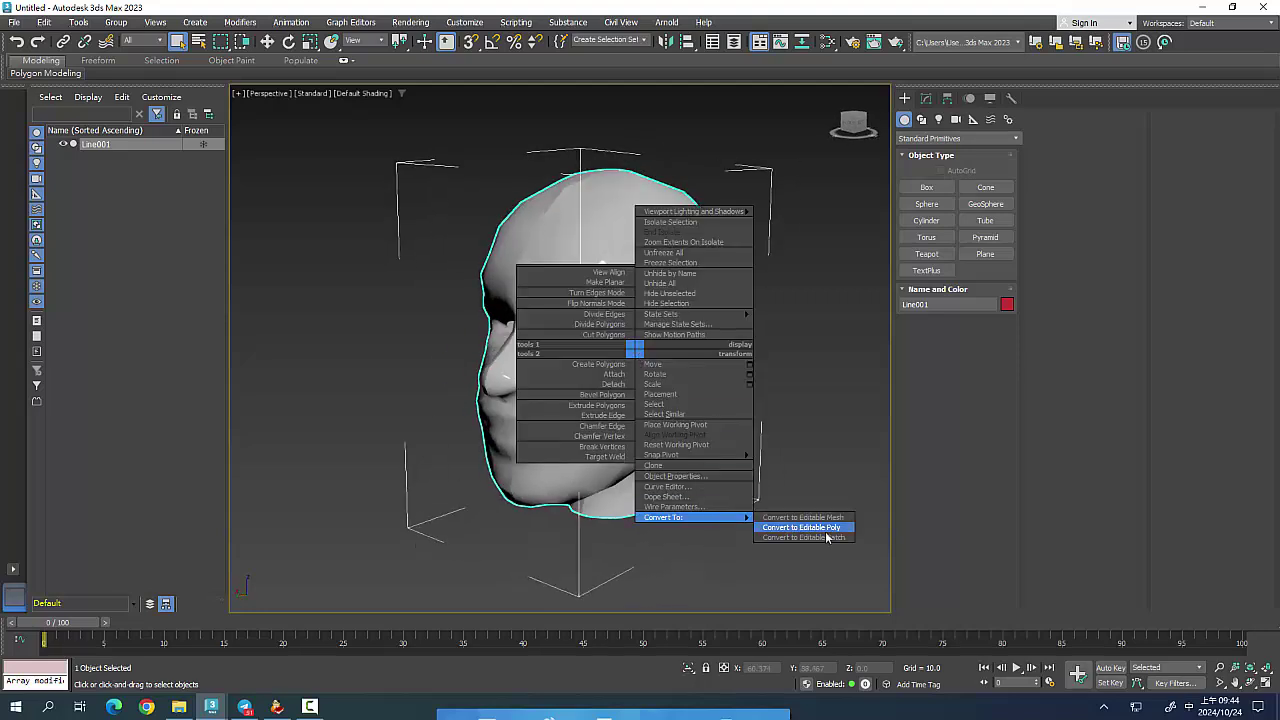
{"action": "left_click", "coordinate": [825, 529]}
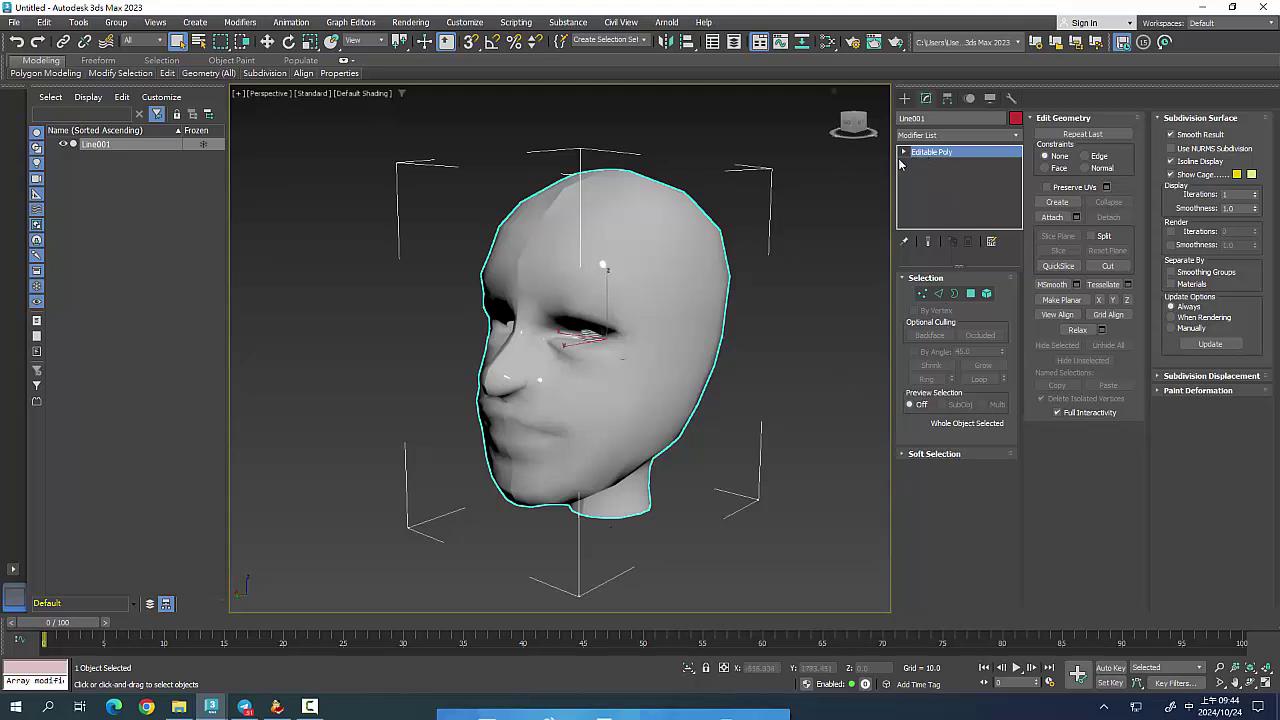
{"action": "right_click", "coordinate": [639, 277]}
{"action": "mouse_move", "coordinate": [667, 443]}
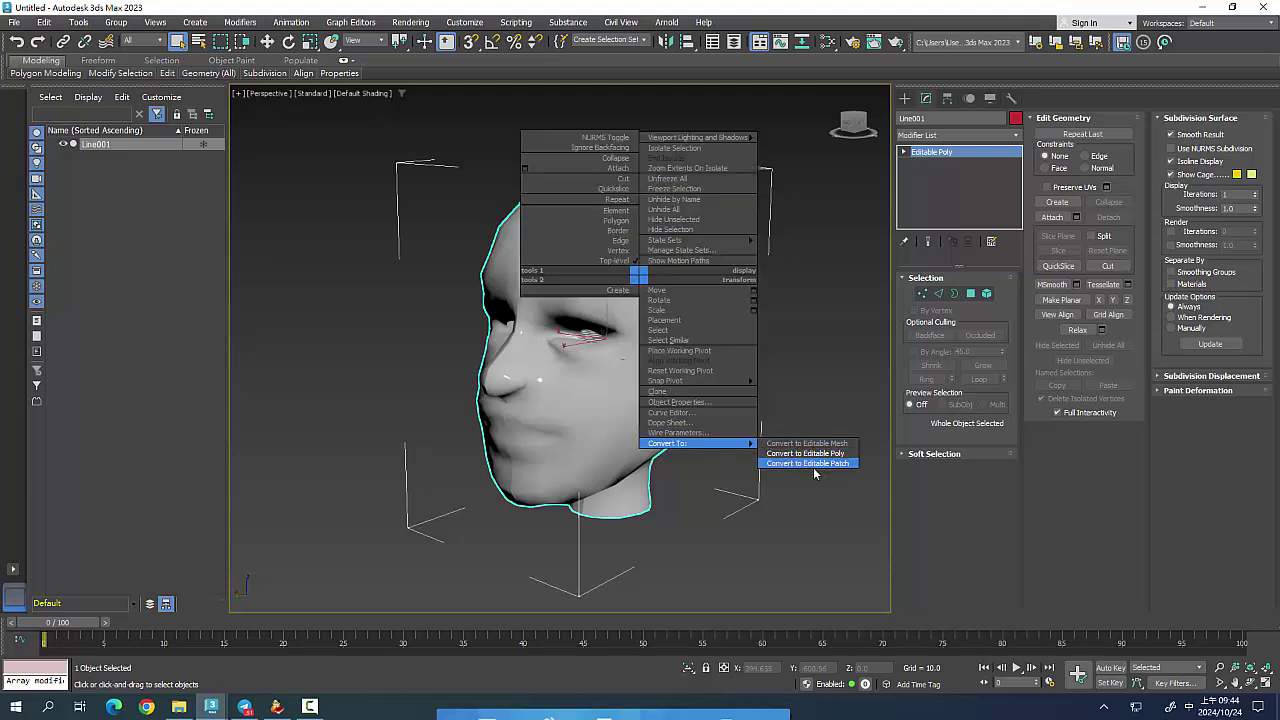
{"action": "left_click", "coordinate": [1041, 577]}
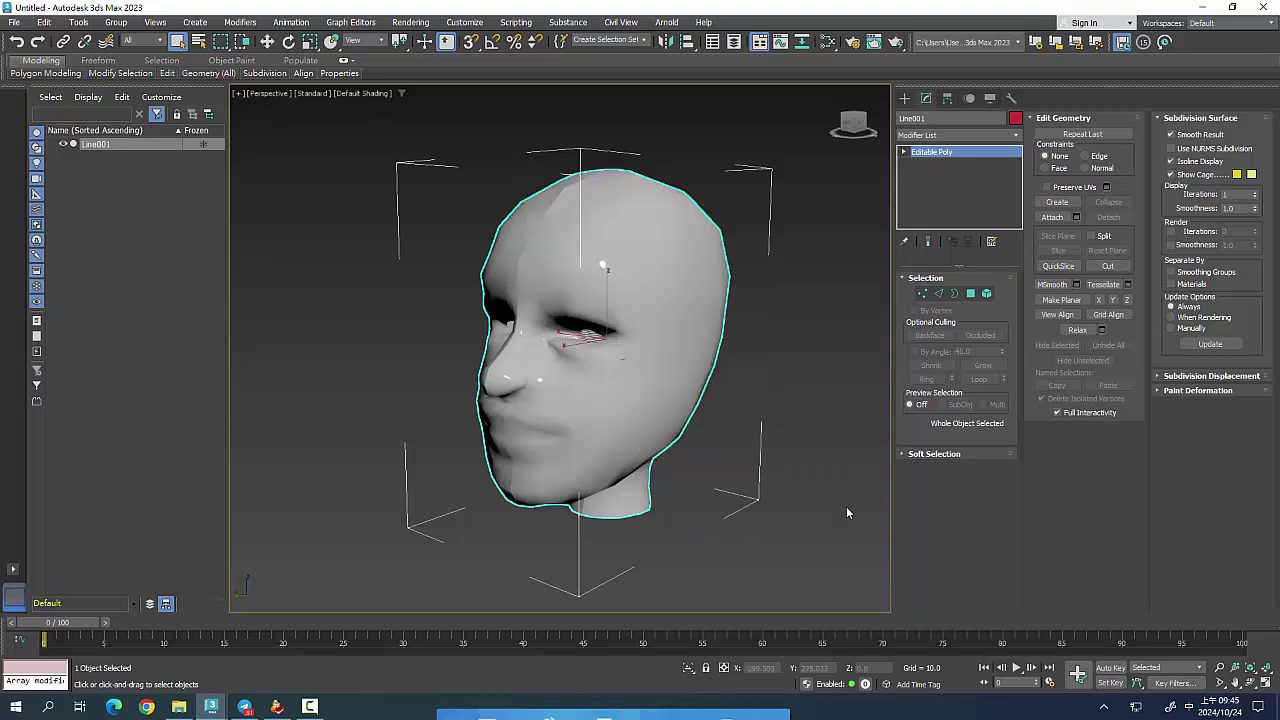
{"action": "left_click", "coordinate": [1013, 137]}
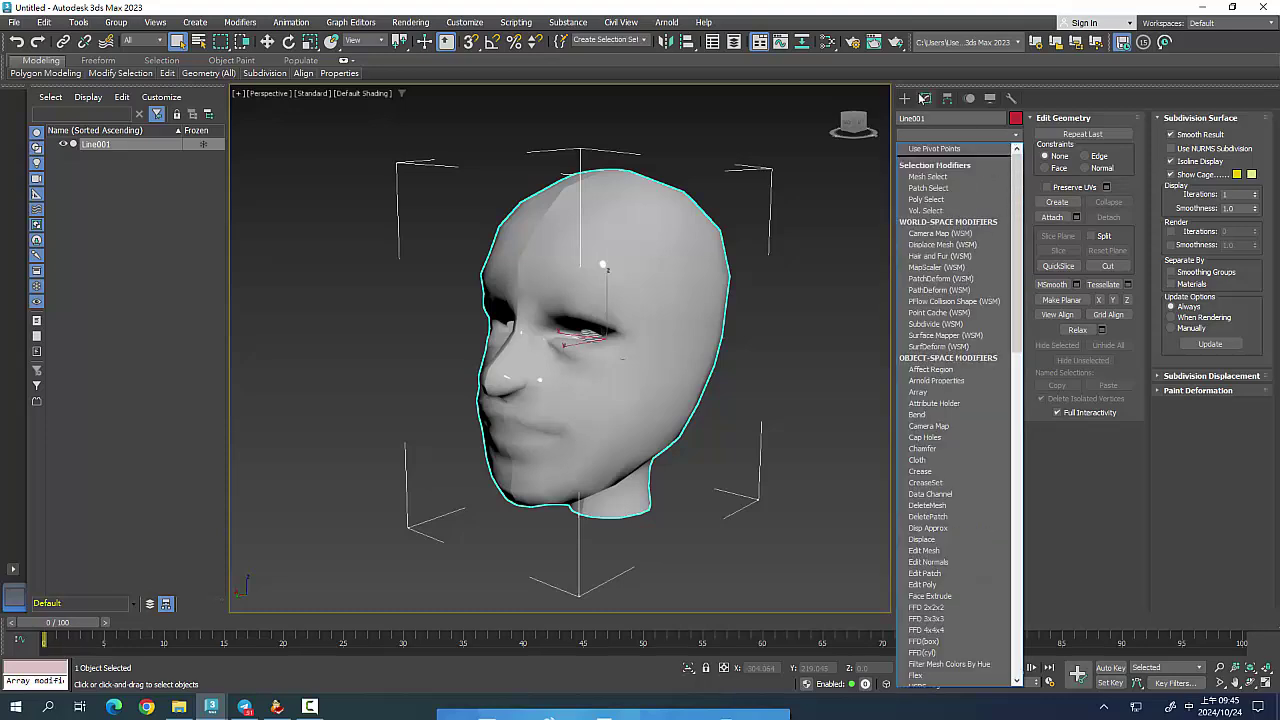
{"action": "left_click", "coordinate": [919, 97]}
Add a Smooth modifier to the head, then delete it.
{"action": "left_click", "coordinate": [914, 100]}
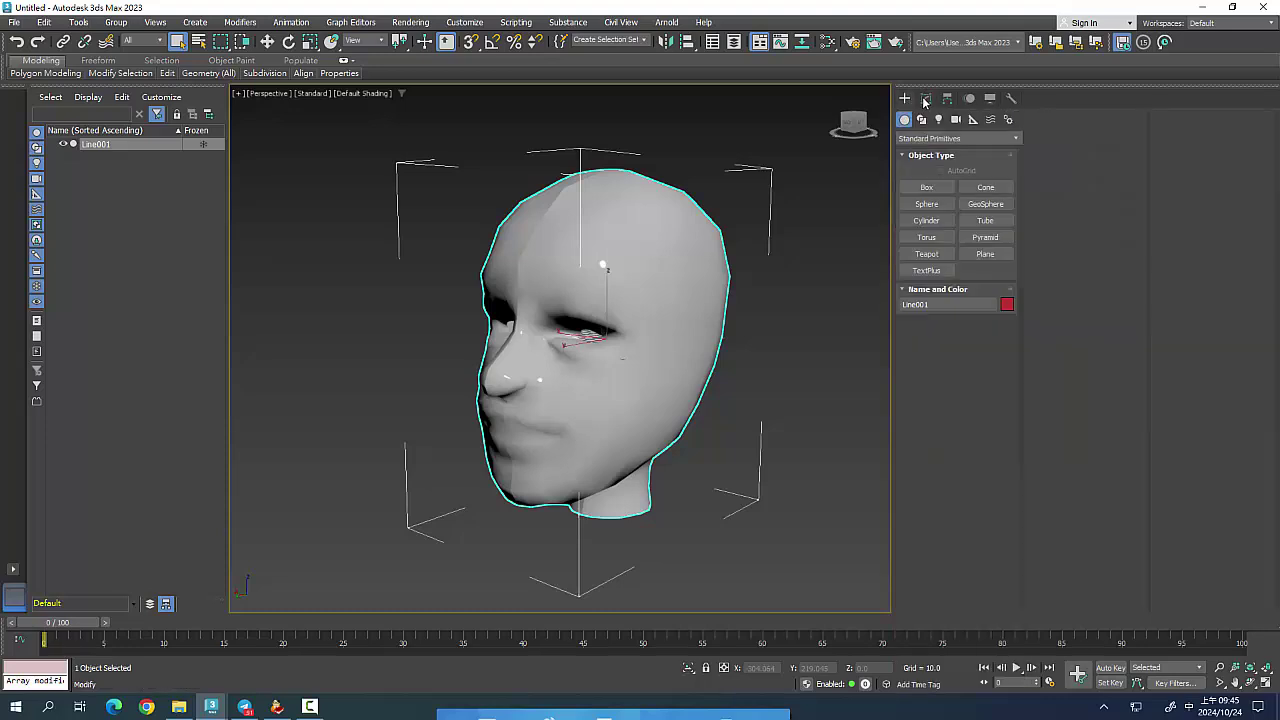
{"action": "left_click", "coordinate": [925, 100]}
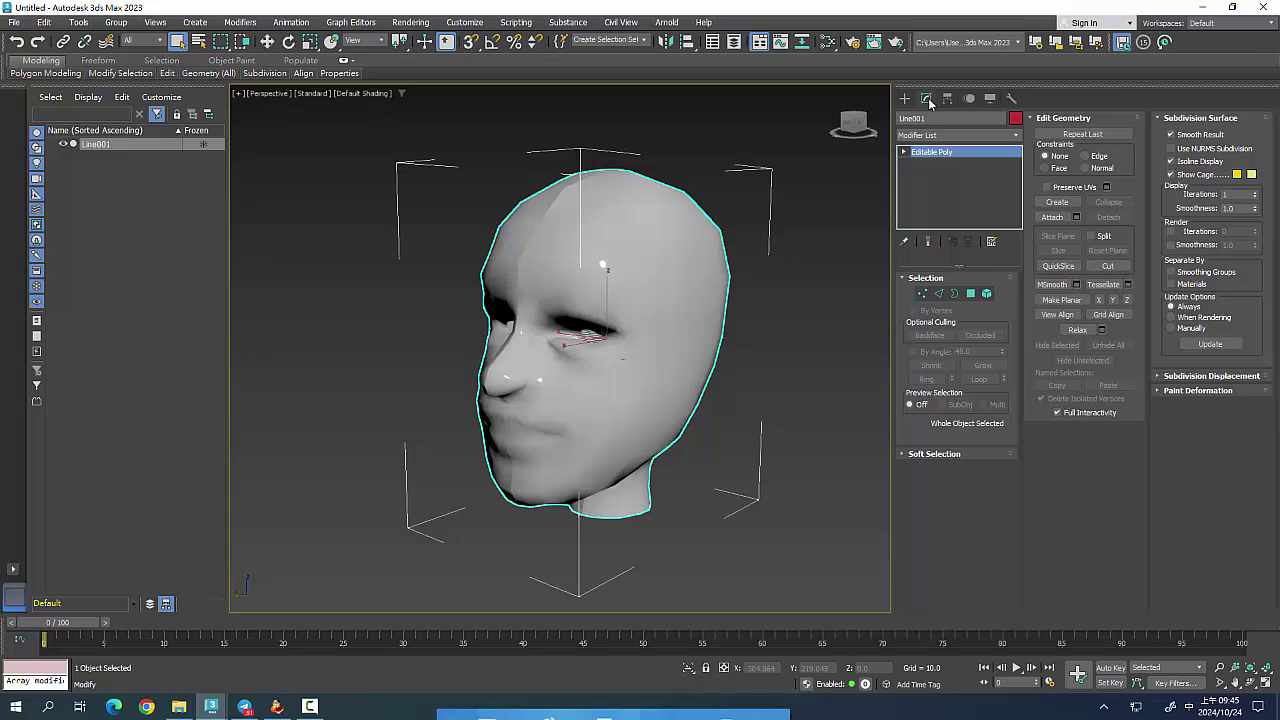
{"action": "left_click", "coordinate": [1017, 135]}
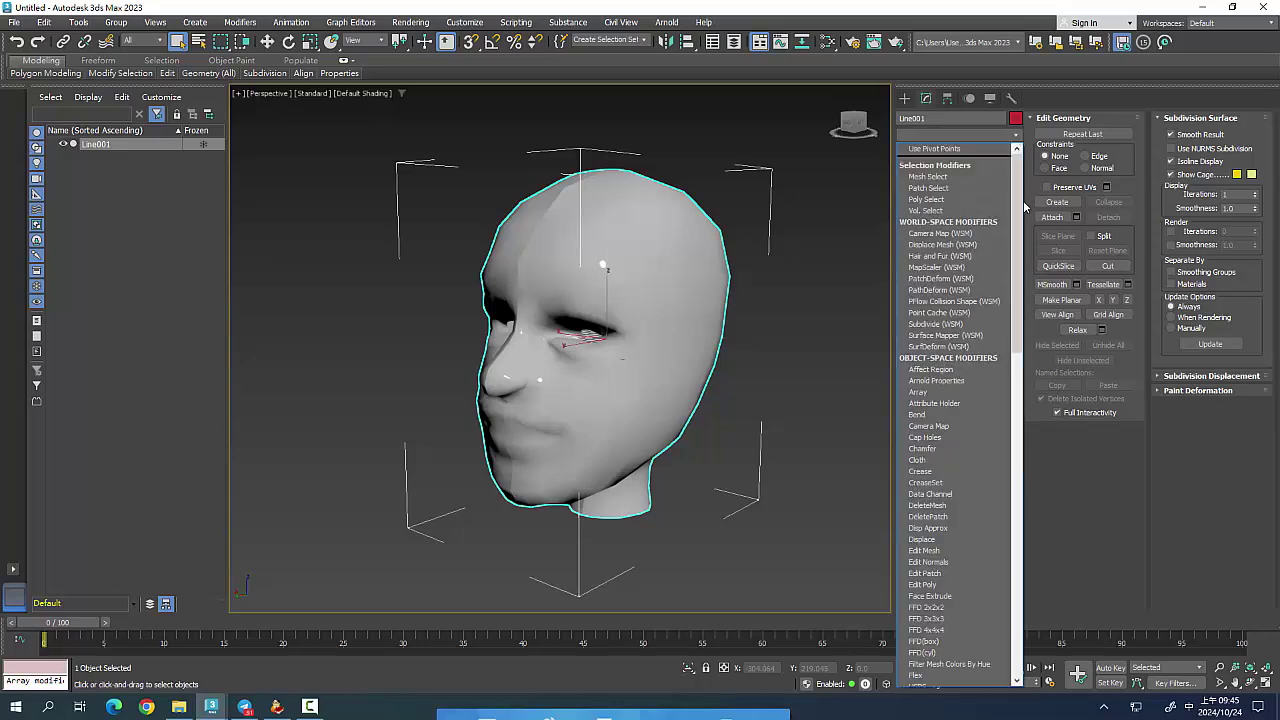
{"action": "left_click_drag", "start_coordinate": [1024, 205], "coordinate": [1043, 555]}
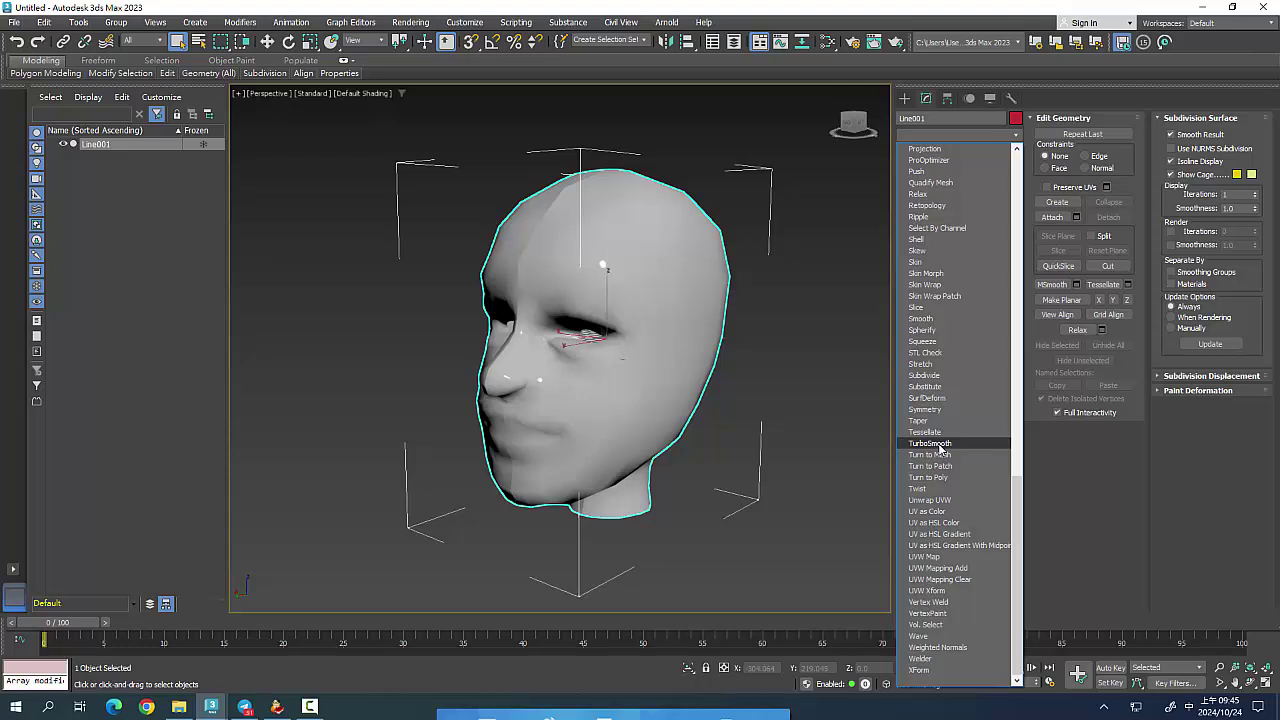
{"action": "left_click", "coordinate": [921, 320]}
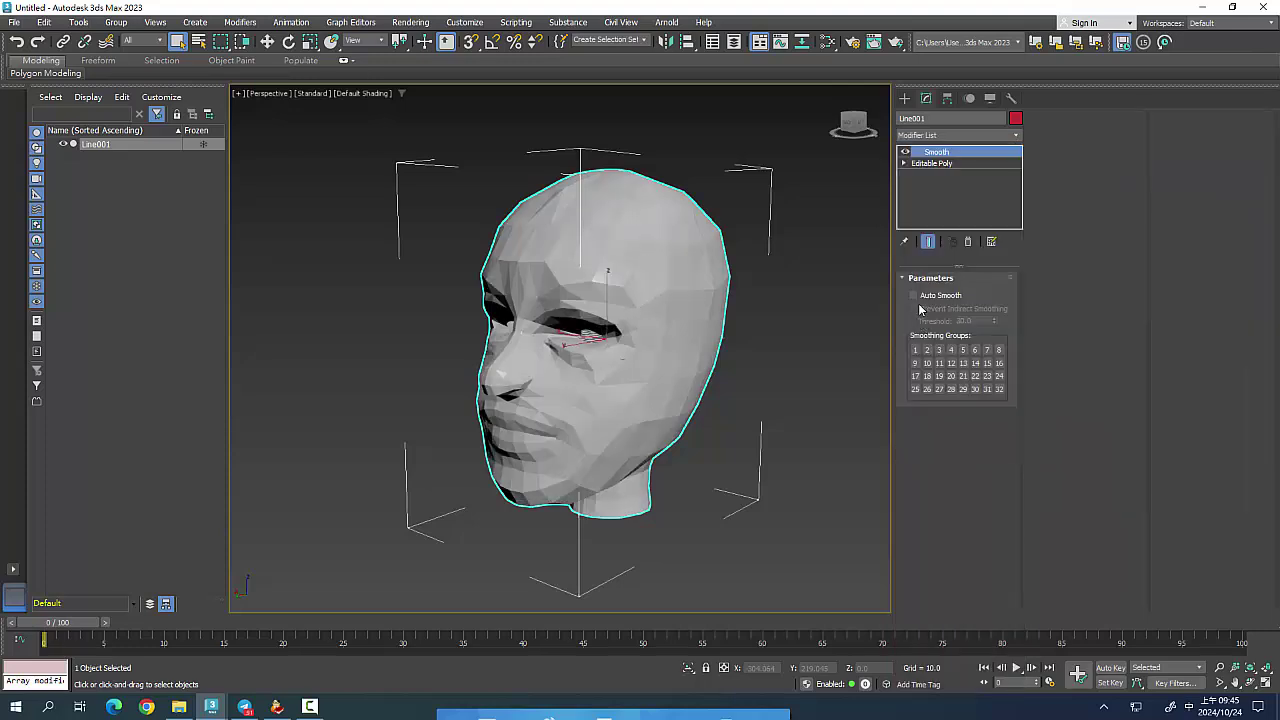
{"action": "left_click", "coordinate": [967, 243]}
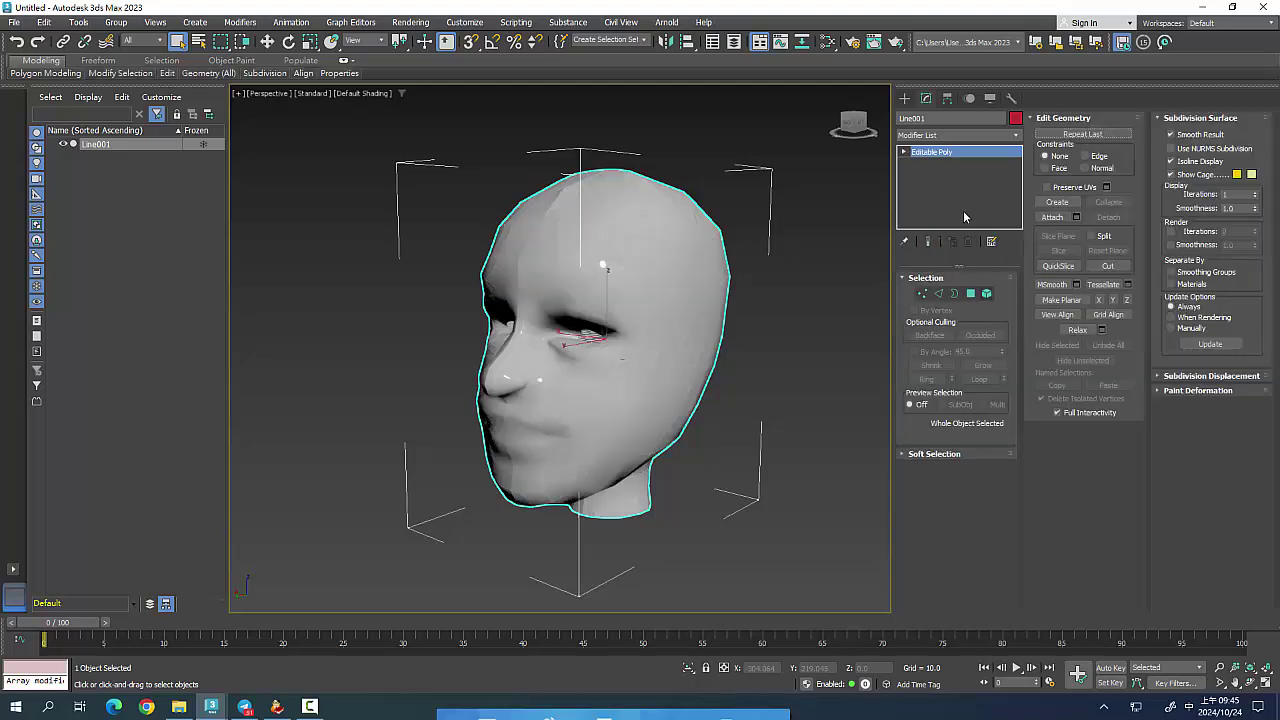
Add a Subdivide modifier above Editable Poly from the Modifier List.
{"action": "left_click", "coordinate": [1010, 140]}
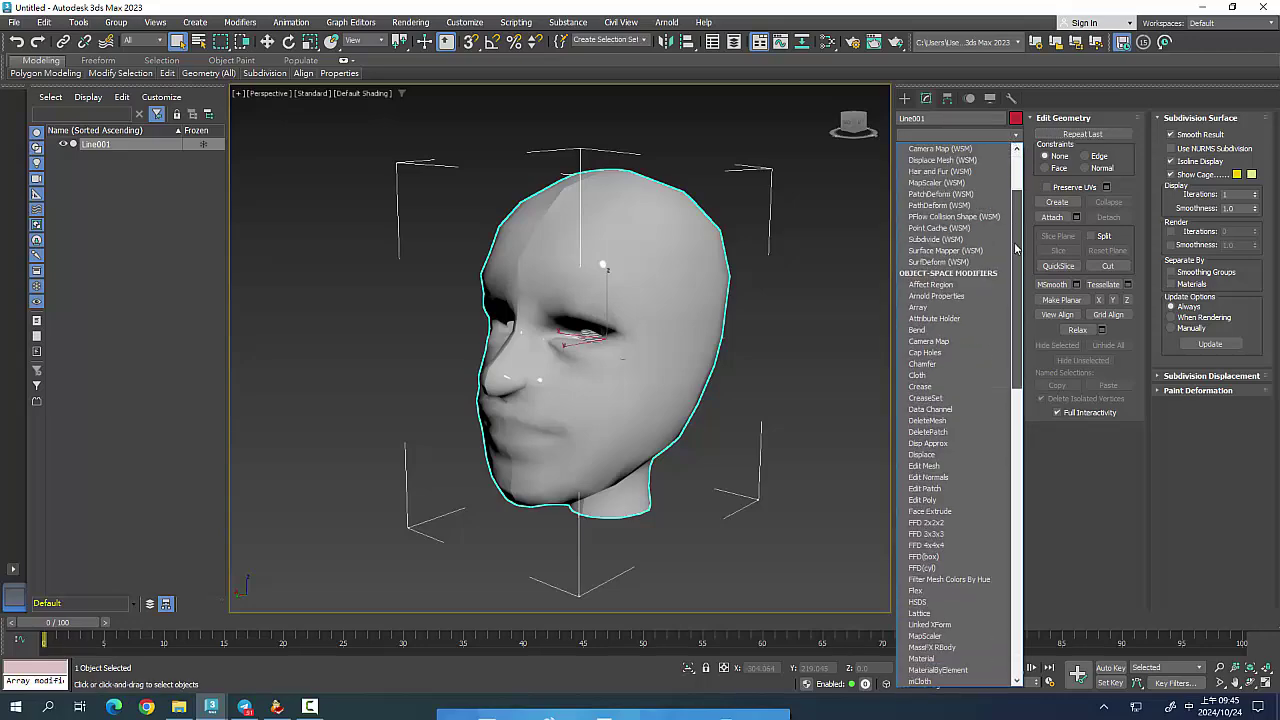
{"action": "left_click_drag", "start_coordinate": [1018, 190], "coordinate": [1011, 506]}
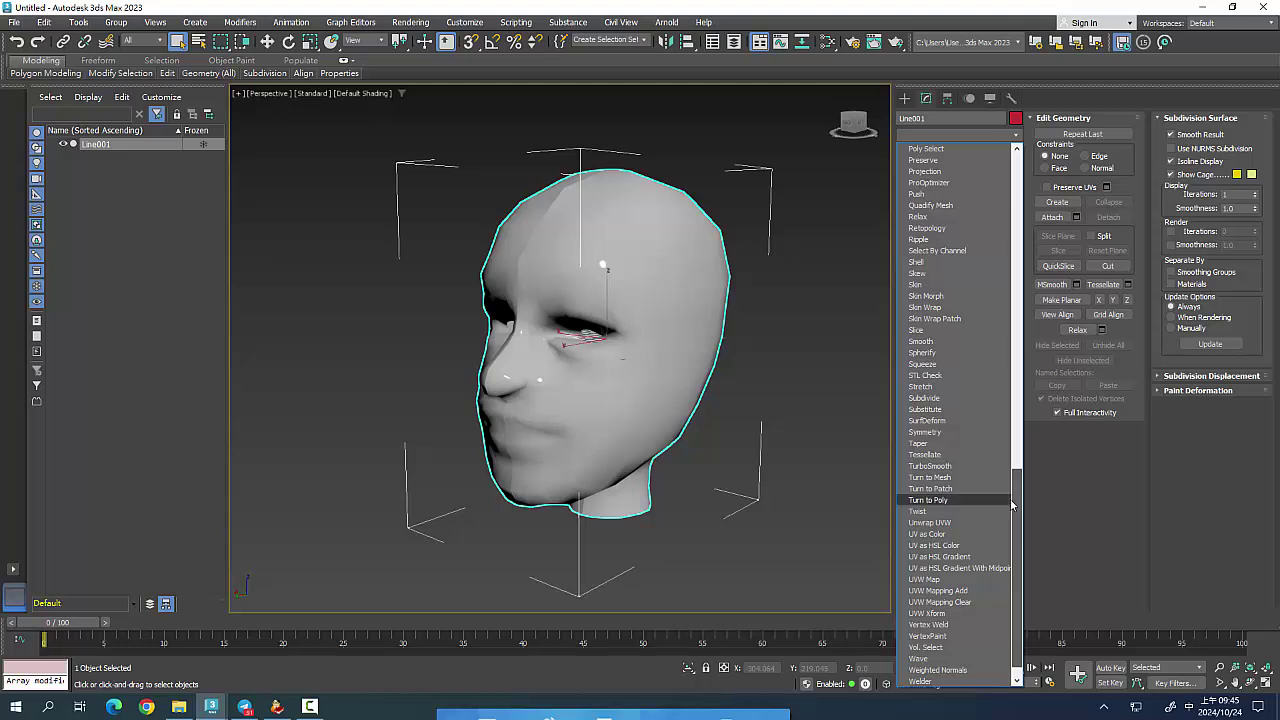
{"action": "left_click", "coordinate": [943, 400]}
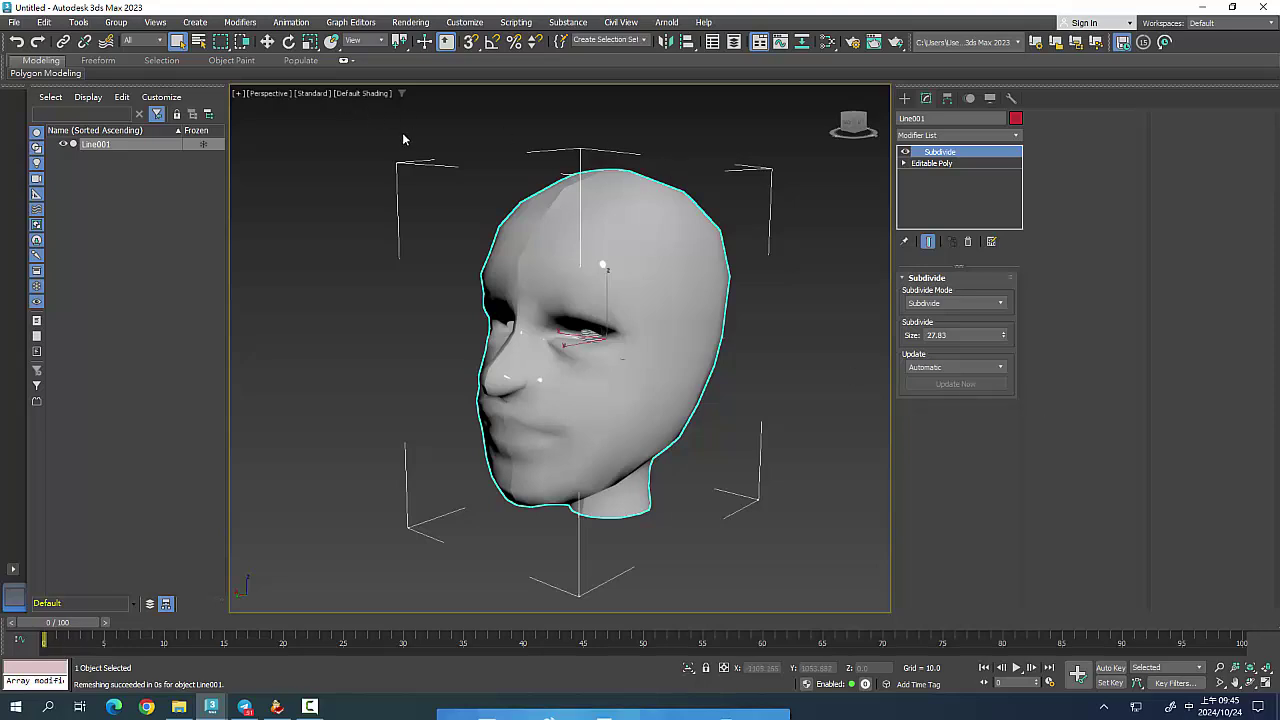
Show edged faces, compare Subdivide on and off, then delete the Subdivide modifier.
{"action": "key", "text": "F4"}
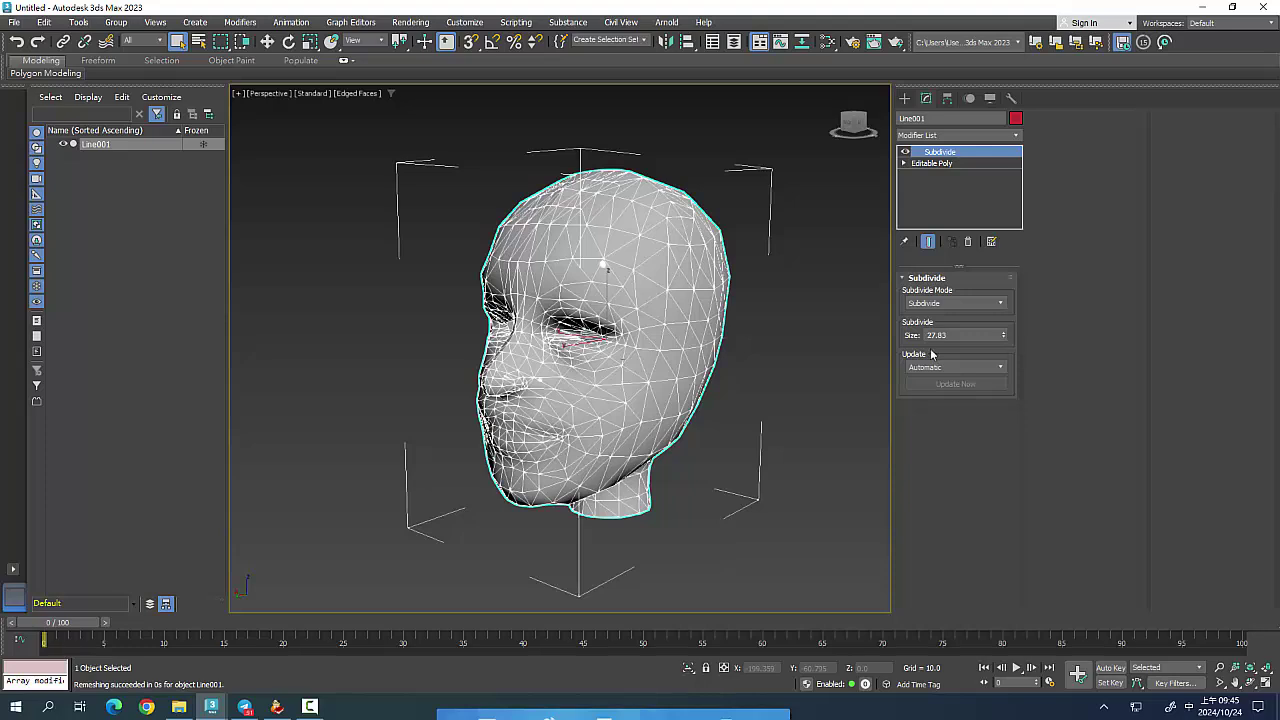
{"action": "left_click", "coordinate": [904, 152]}
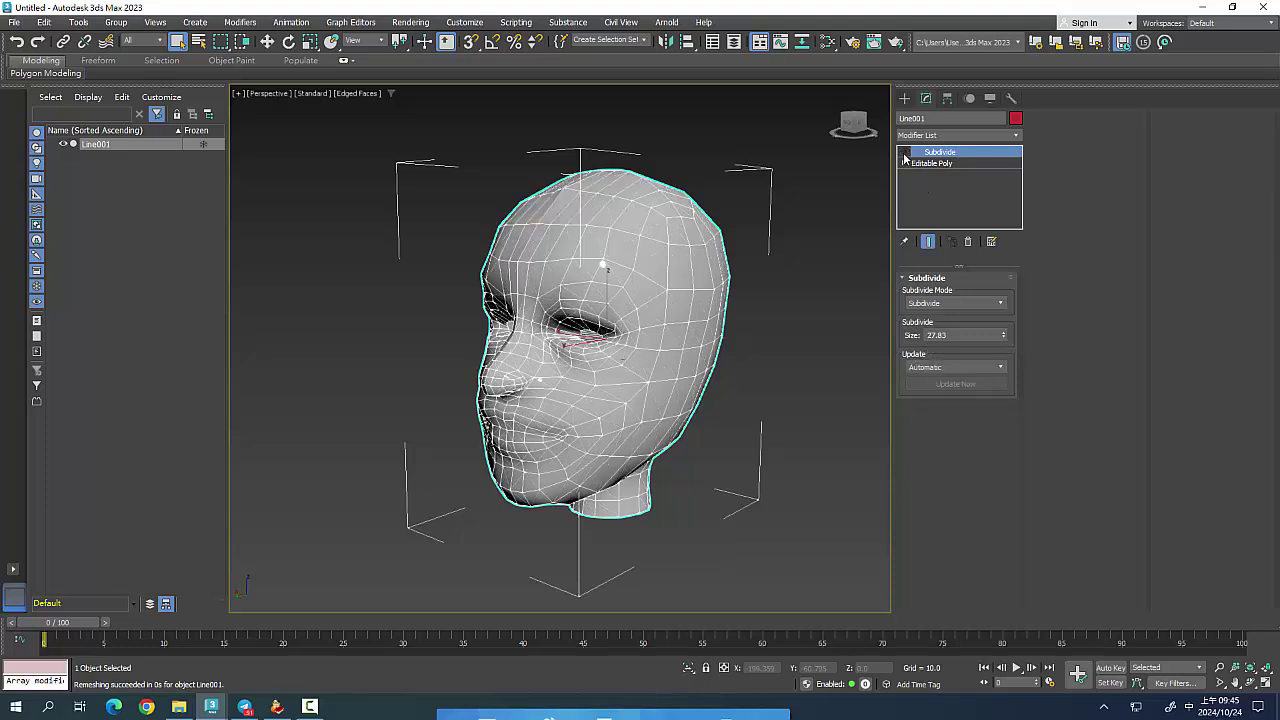
{"action": "left_click", "coordinate": [972, 304]}
{"action": "left_click", "coordinate": [972, 304]}
{"action": "left_click", "coordinate": [905, 156]}
{"action": "left_click", "coordinate": [967, 240]}
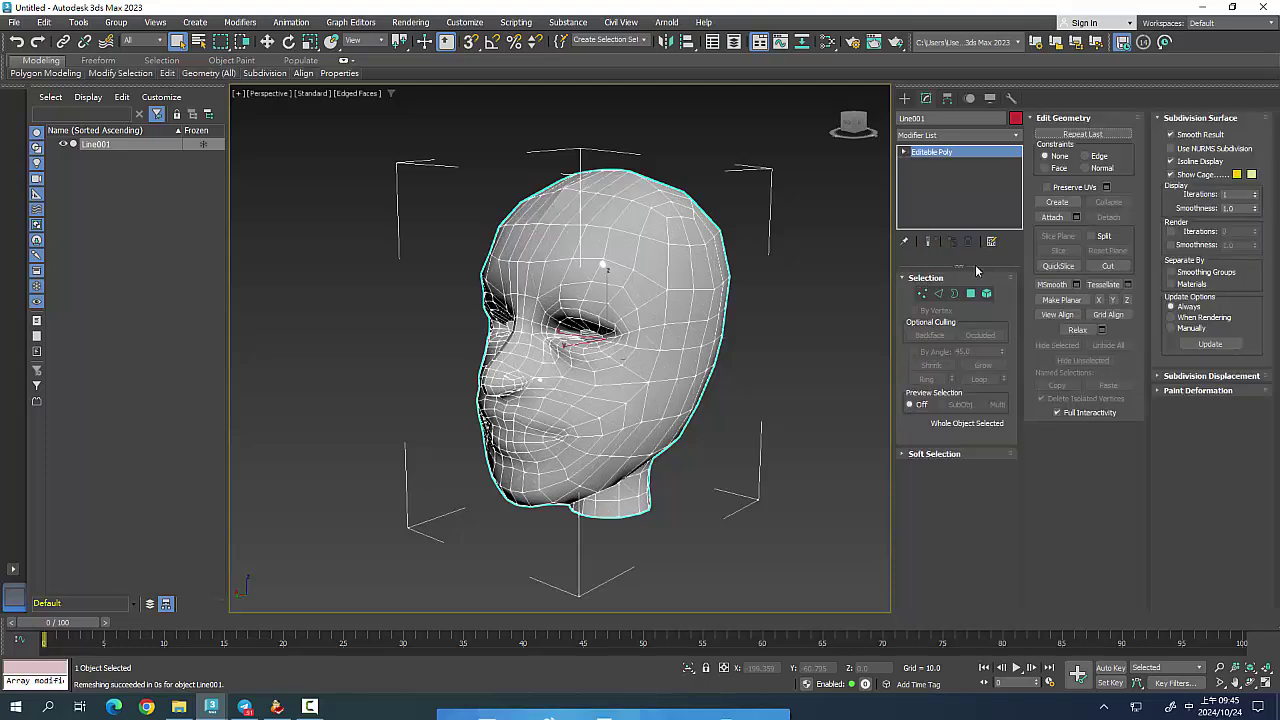
{"action": "left_click", "coordinate": [1017, 135]}
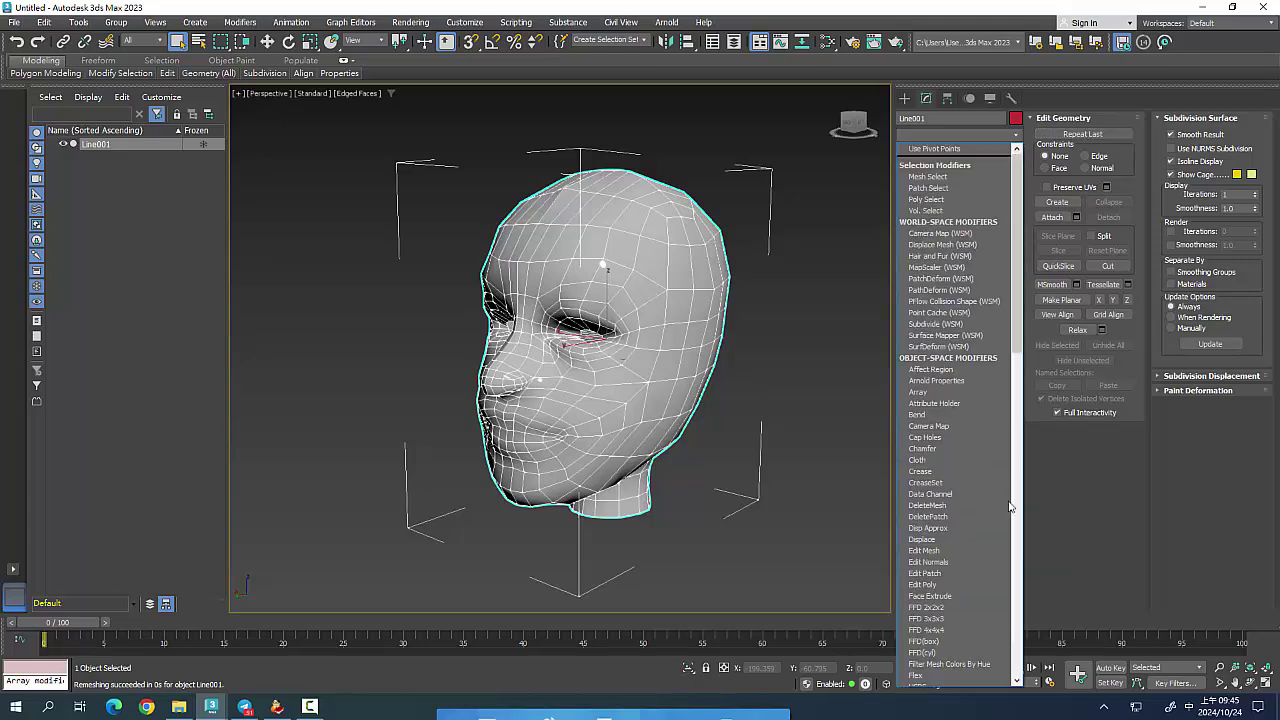
Add a TurboSmooth modifier to the head mesh.
{"action": "scroll", "coordinate": [976, 589], "scroll_direction": "down", "scroll_amount": 5}
{"action": "scroll", "coordinate": [976, 589], "scroll_direction": "down", "scroll_amount": 5}
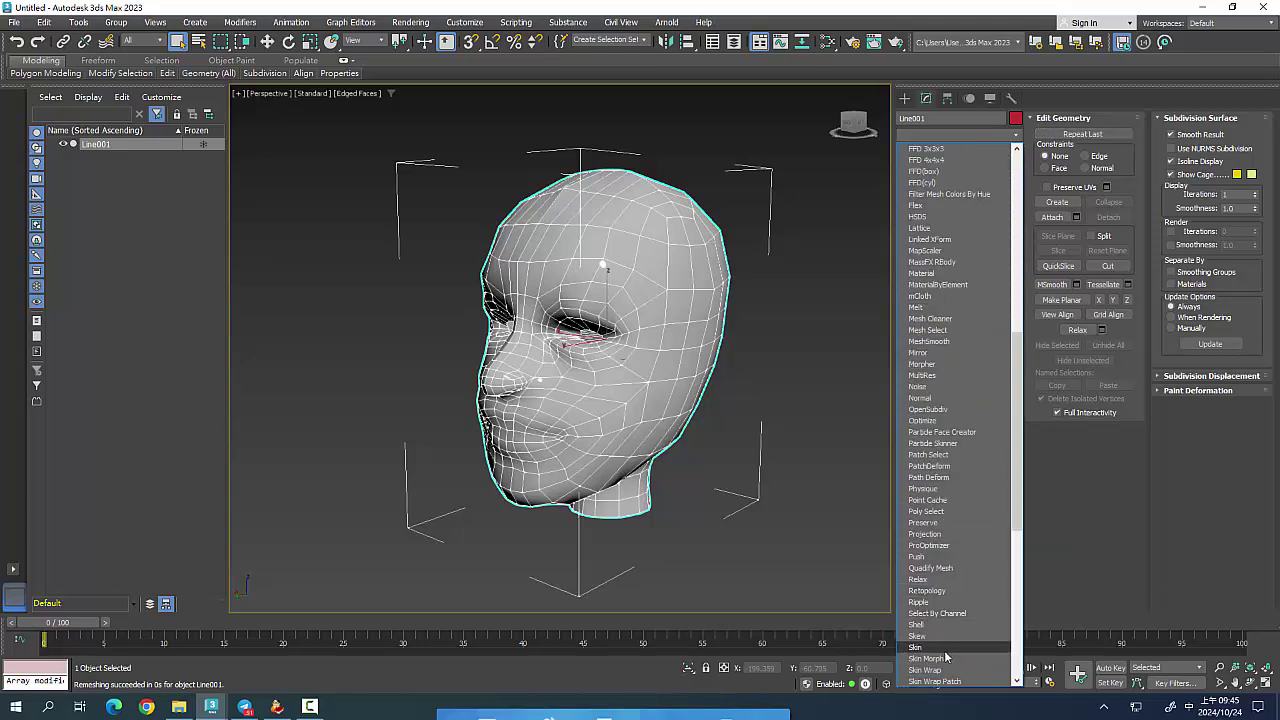
{"action": "scroll", "coordinate": [960, 620], "scroll_direction": "down", "scroll_amount": 5}
{"action": "scroll", "coordinate": [946, 651], "scroll_direction": "down", "scroll_amount": 6}
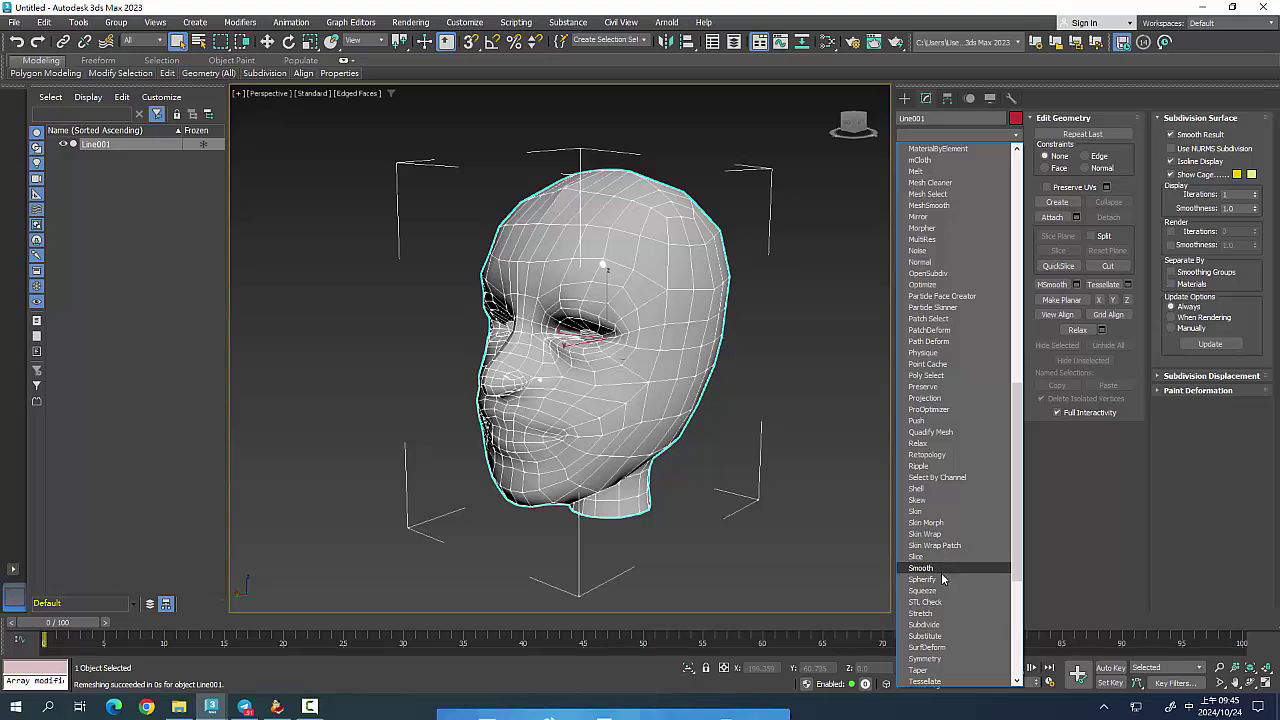
{"action": "scroll", "coordinate": [941, 618], "scroll_direction": "down", "scroll_amount": 3}
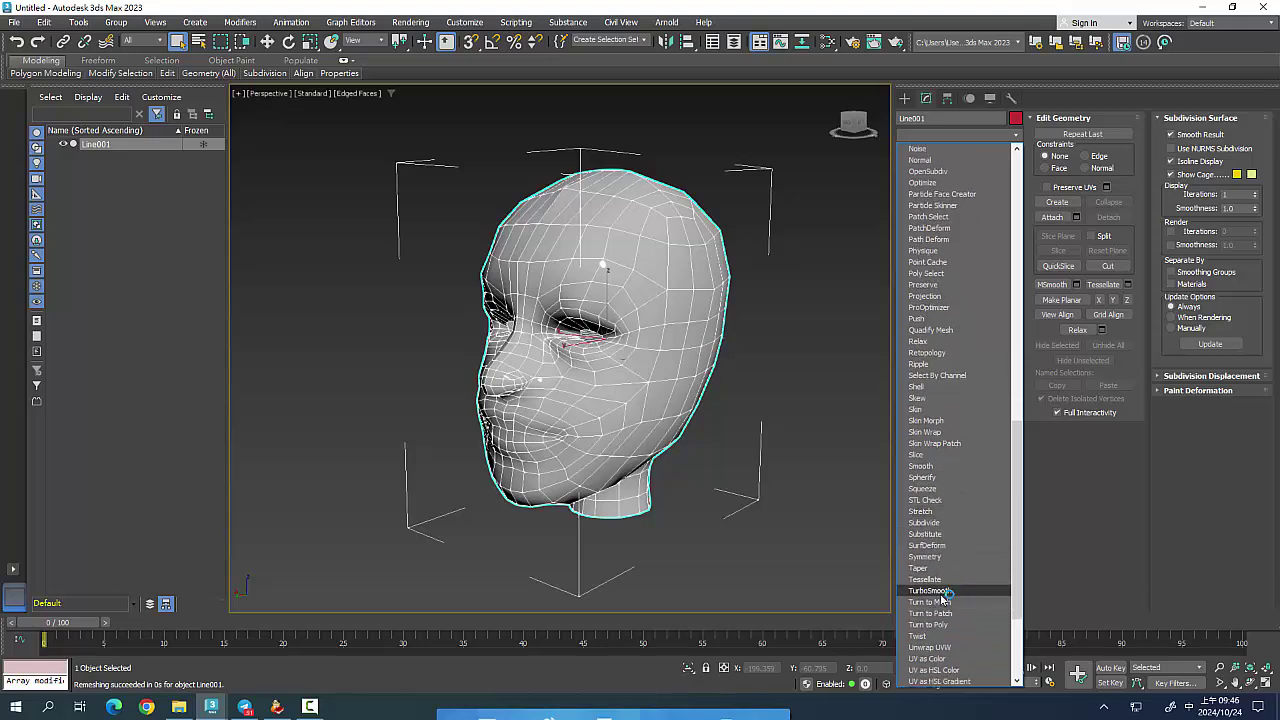
{"action": "left_click", "coordinate": [940, 591]}
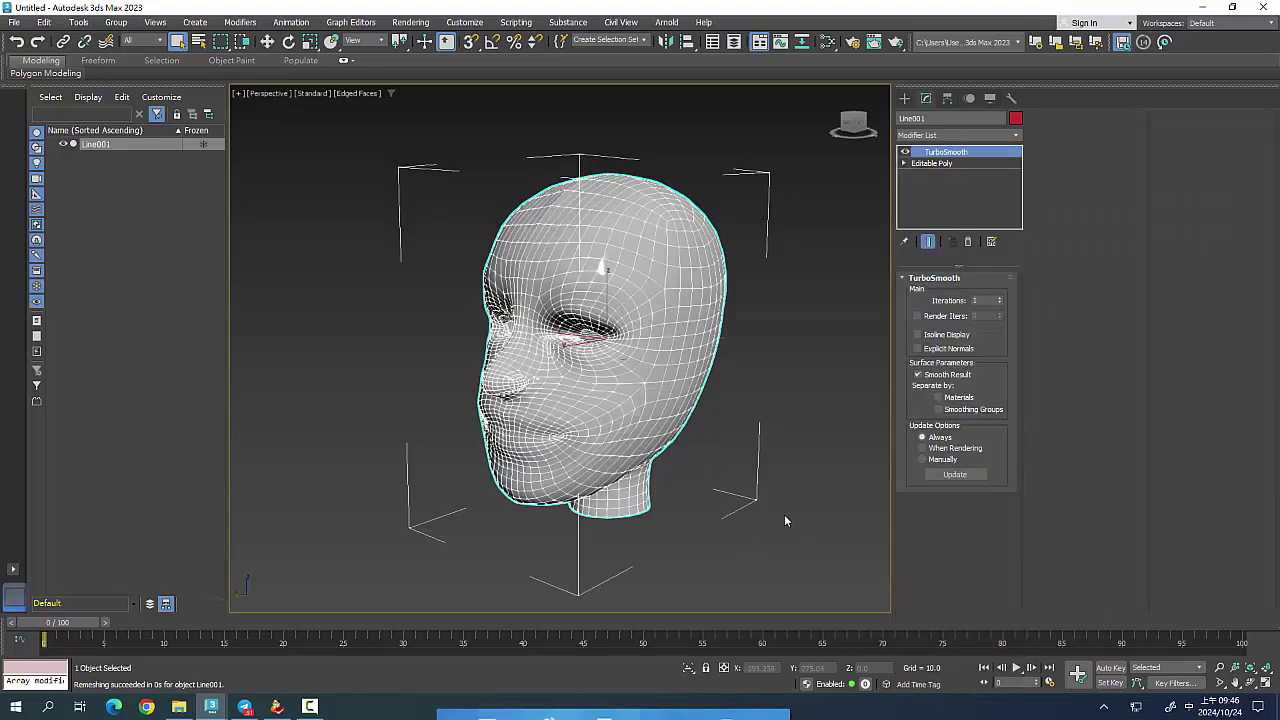
Switch TurboSmooth off to reveal the coarse cage from a three-quarter angle.
{"action": "mouse_move", "coordinate": [737, 520]}
{"action": "middle_mouse_down"}
{"action": "mouse_move", "coordinate": [763, 509]}
{"action": "mouse_move", "coordinate": [729, 520]}
{"action": "mouse_move", "coordinate": [733, 531]}
{"action": "mouse_move", "coordinate": [786, 506]}
{"action": "mouse_move", "coordinate": [757, 522]}
{"action": "mouse_move", "coordinate": [768, 526]}
{"action": "middle_mouse_up"}
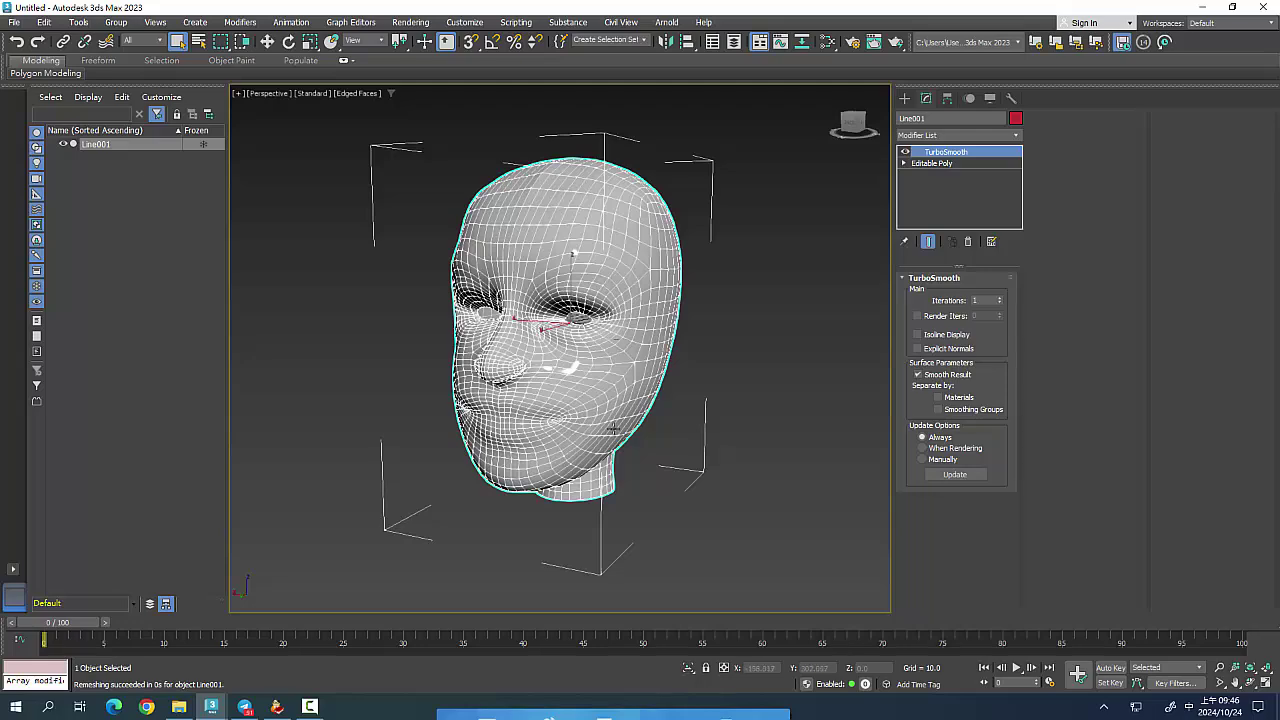
{"action": "mouse_move", "coordinate": [623, 502]}
{"action": "middle_mouse_down", "text": "alt"}
{"action": "mouse_move", "coordinate": [652, 478]}
{"action": "mouse_move", "coordinate": [640, 452]}
{"action": "mouse_move", "coordinate": [650, 485]}
{"action": "middle_mouse_up", "text": "alt"}
{"action": "scroll", "coordinate": [682, 400], "scroll_direction": "up", "scroll_amount": 5}
{"action": "scroll", "coordinate": [682, 400], "scroll_direction": "down", "scroll_amount": 7}
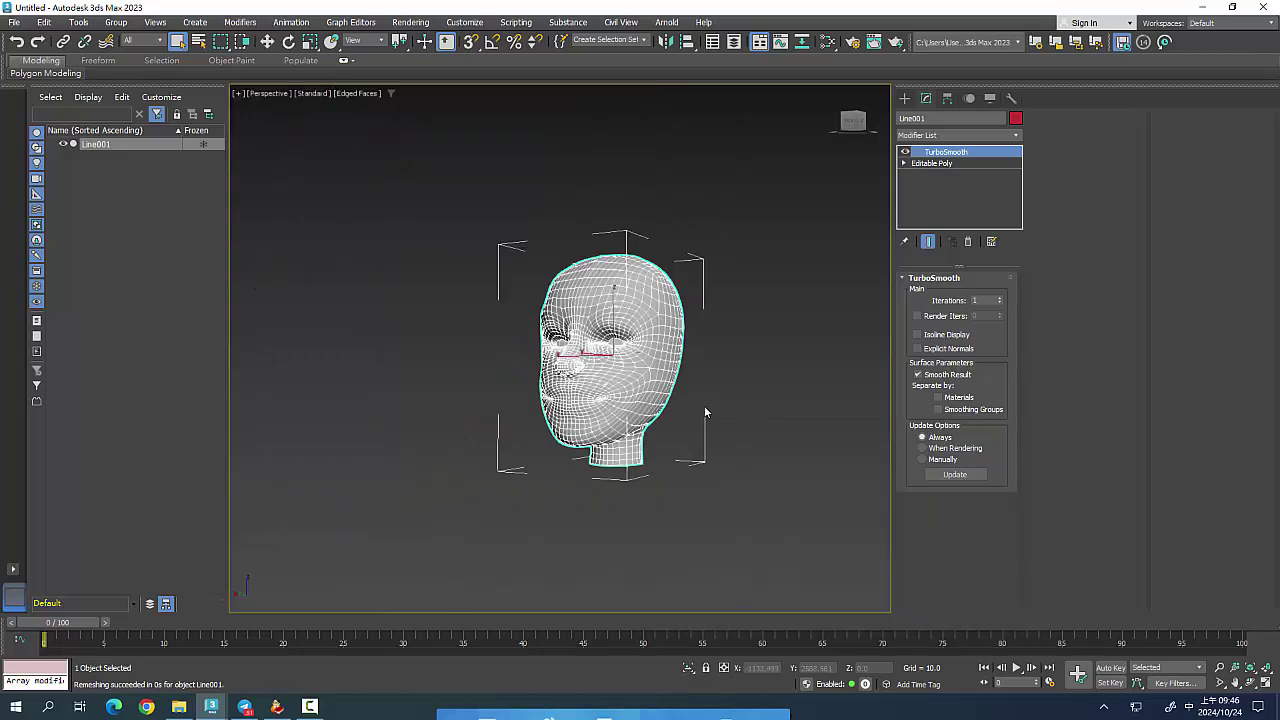
{"action": "left_click", "coordinate": [904, 152]}
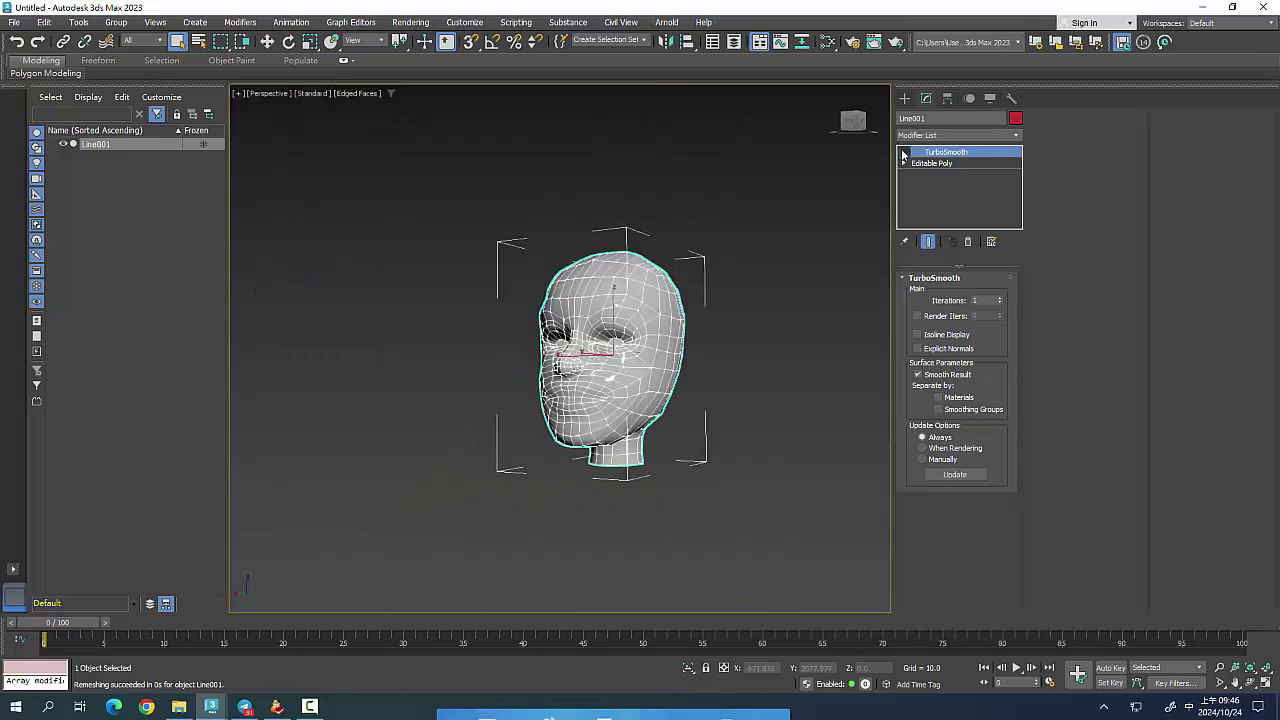
{"action": "middle_click_drag", "start_coordinate": [788, 397], "coordinate": [752, 416], "text": "alt"}
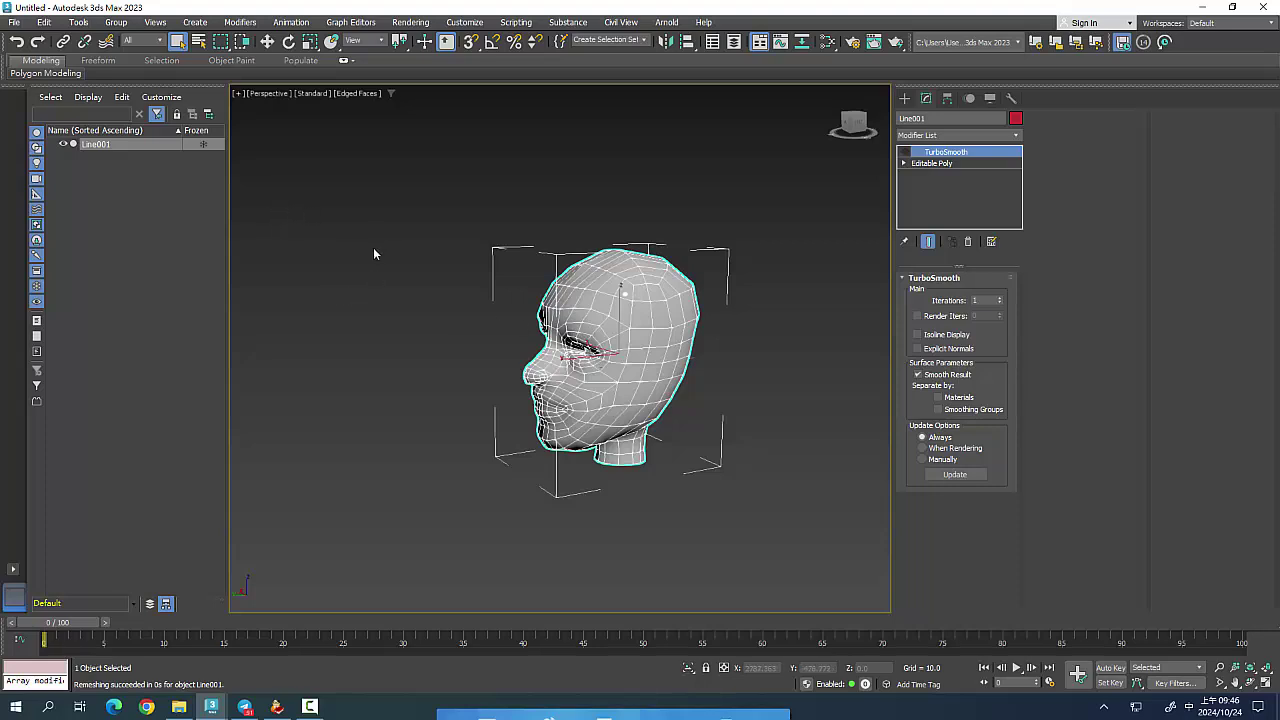
Create a small sphere below the head with radius 12.423 and 19 segments.
{"action": "left_click", "coordinate": [903, 99]}
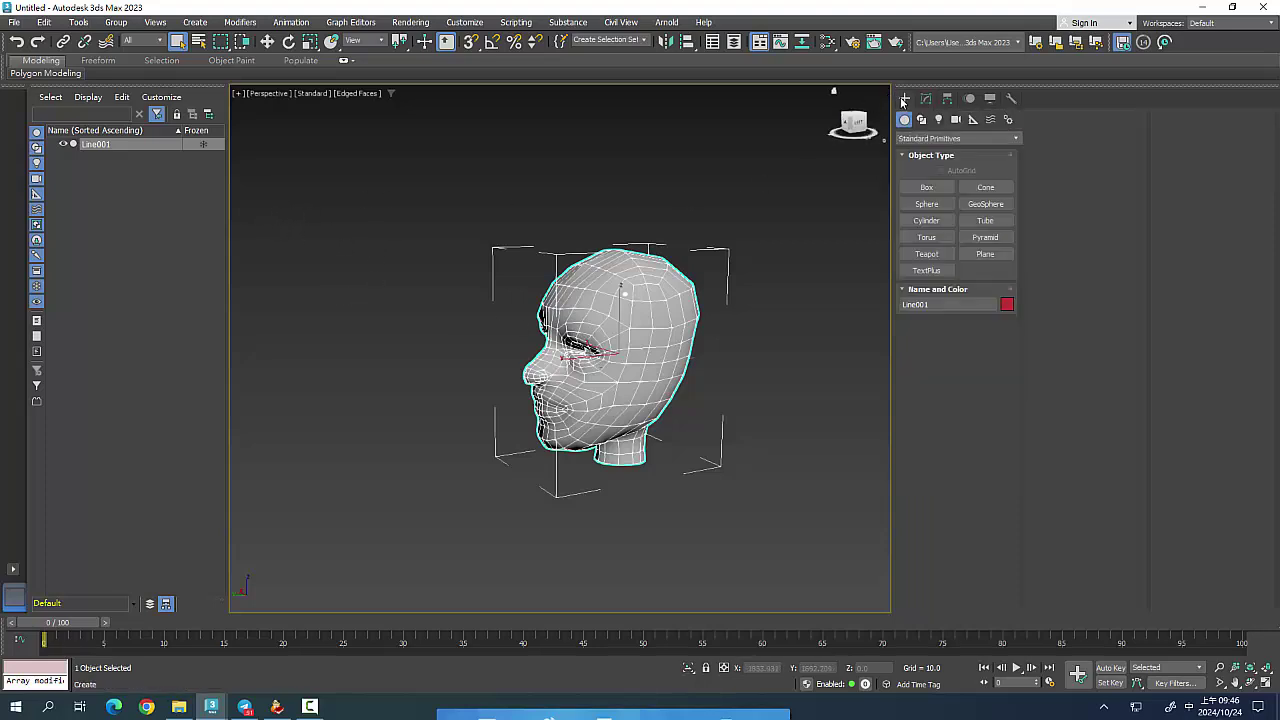
{"action": "left_click", "coordinate": [926, 98]}
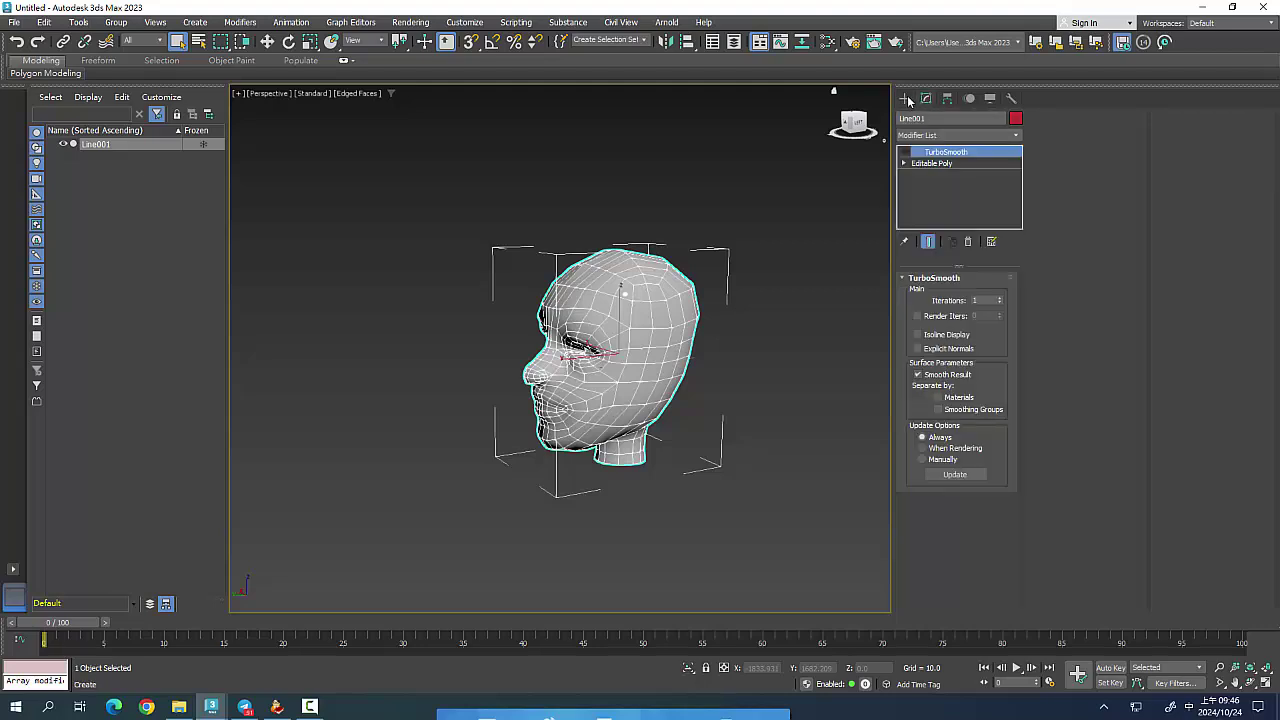
{"action": "left_click", "coordinate": [904, 98]}
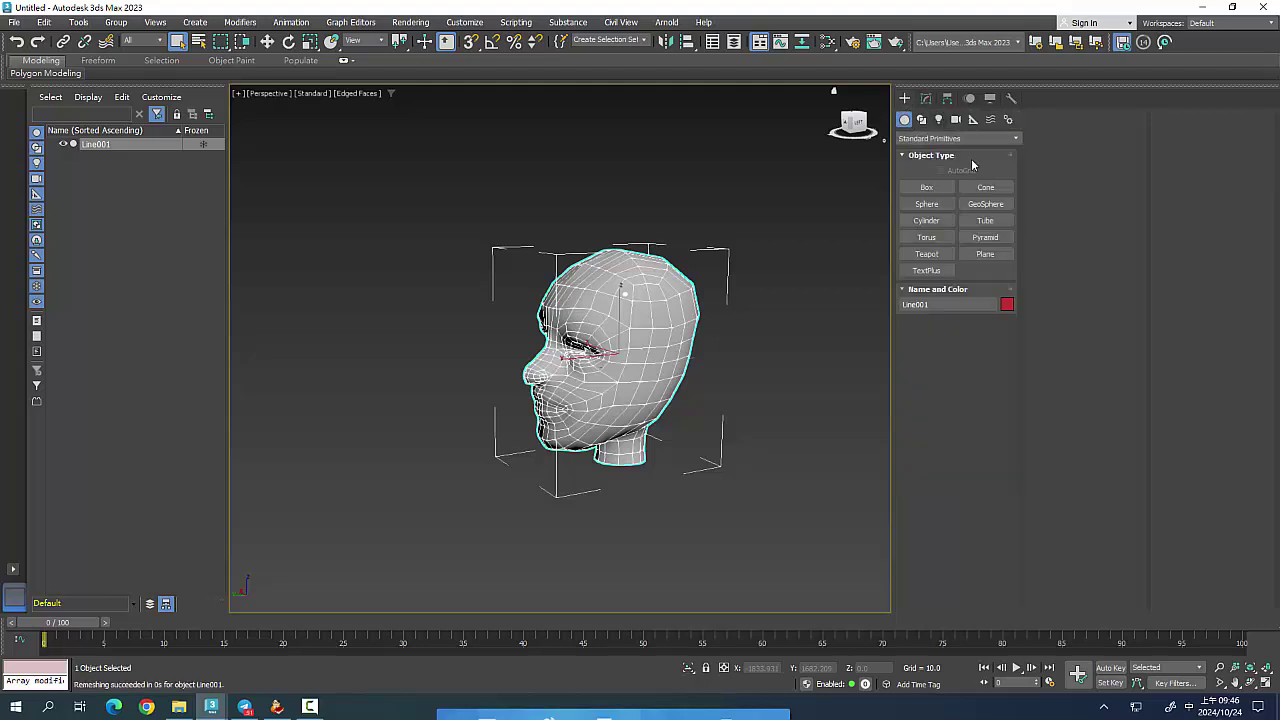
{"action": "left_click", "coordinate": [931, 206]}
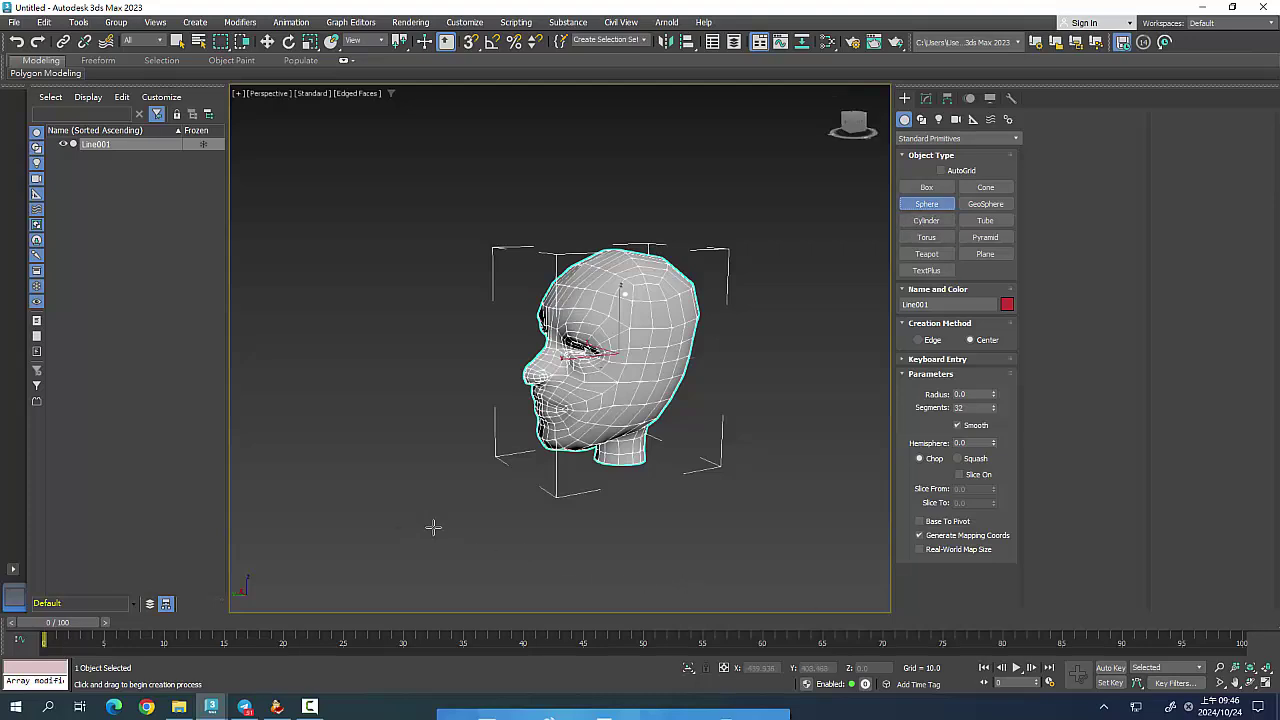
{"action": "left_click_drag", "start_coordinate": [430, 528], "coordinate": [452, 538]}
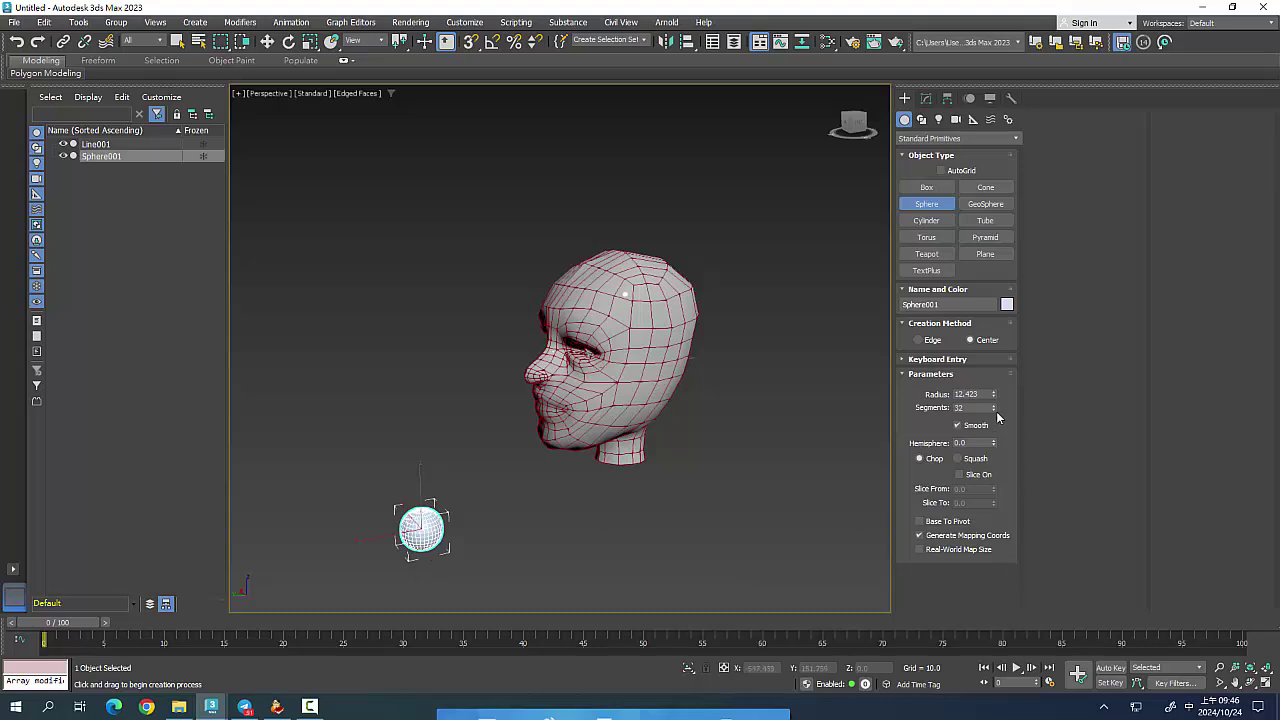
{"action": "left_click_drag", "start_coordinate": [994, 408], "coordinate": [995, 420]}
Reframe the view, choose Select and Rotate, and enable Angle Snap.
{"action": "mouse_move", "coordinate": [448, 531]}
{"action": "middle_mouse_down"}
{"action": "mouse_move", "coordinate": [448, 562]}
{"action": "mouse_move", "coordinate": [474, 560]}
{"action": "middle_mouse_up"}
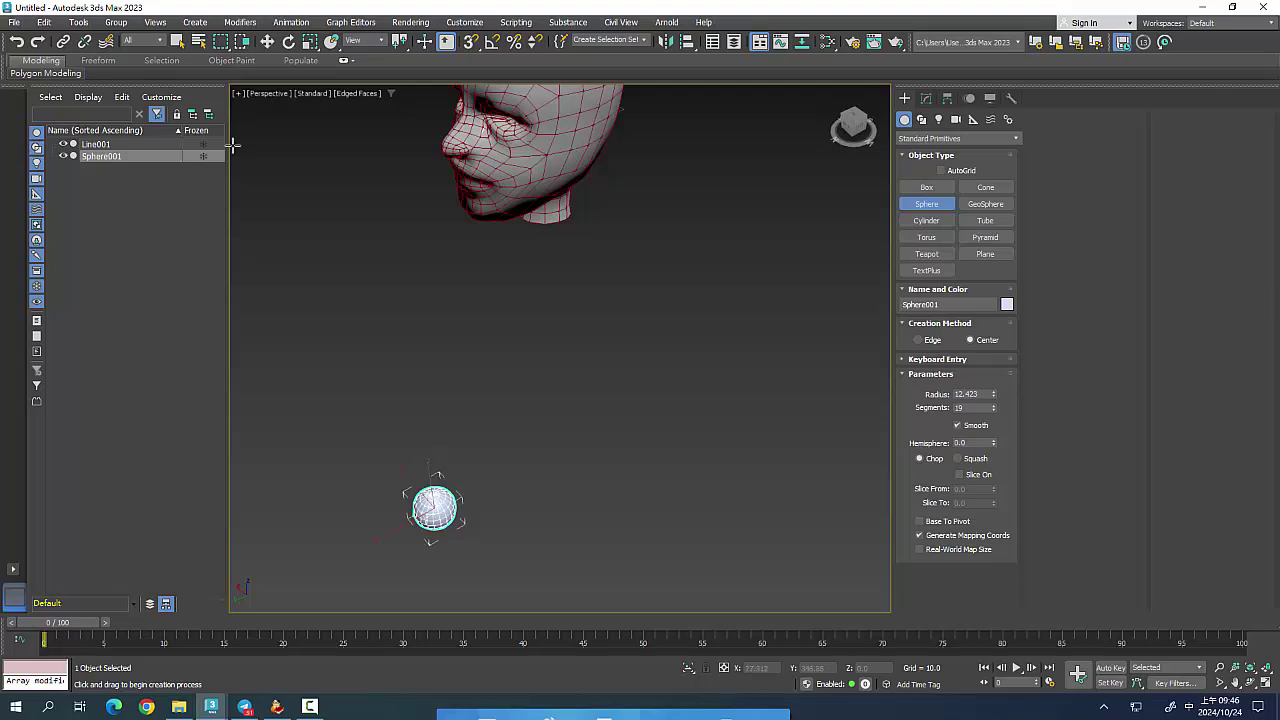
{"action": "left_click", "coordinate": [289, 42]}
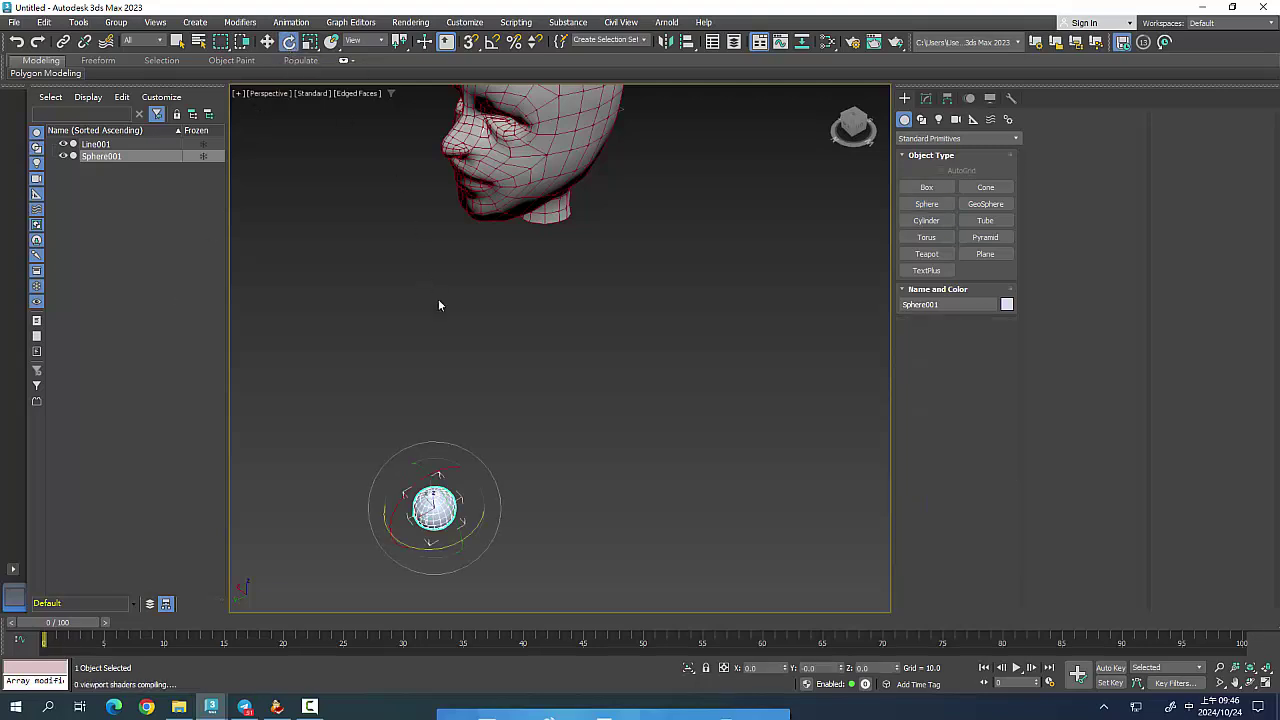
{"action": "left_click", "coordinate": [490, 42]}
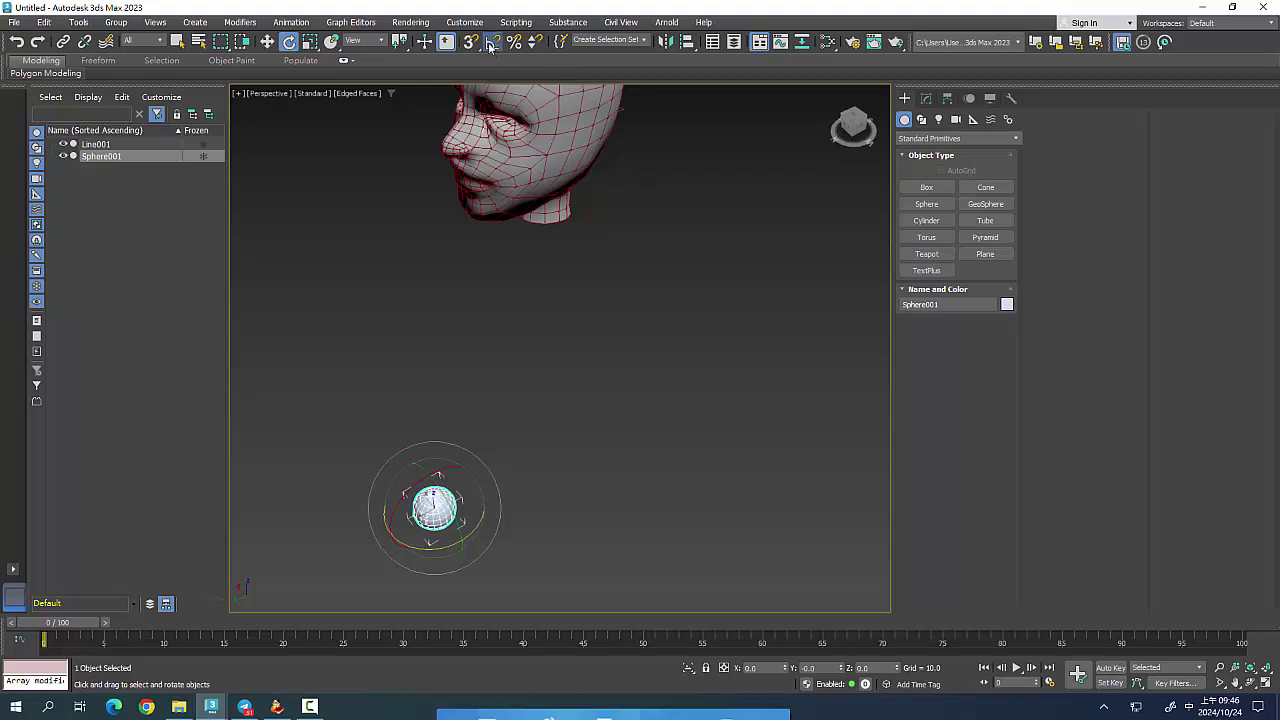
Set the angle snap increment to 30 and rotate the sphere 90° on X.
{"action": "right_click", "coordinate": [495, 43]}
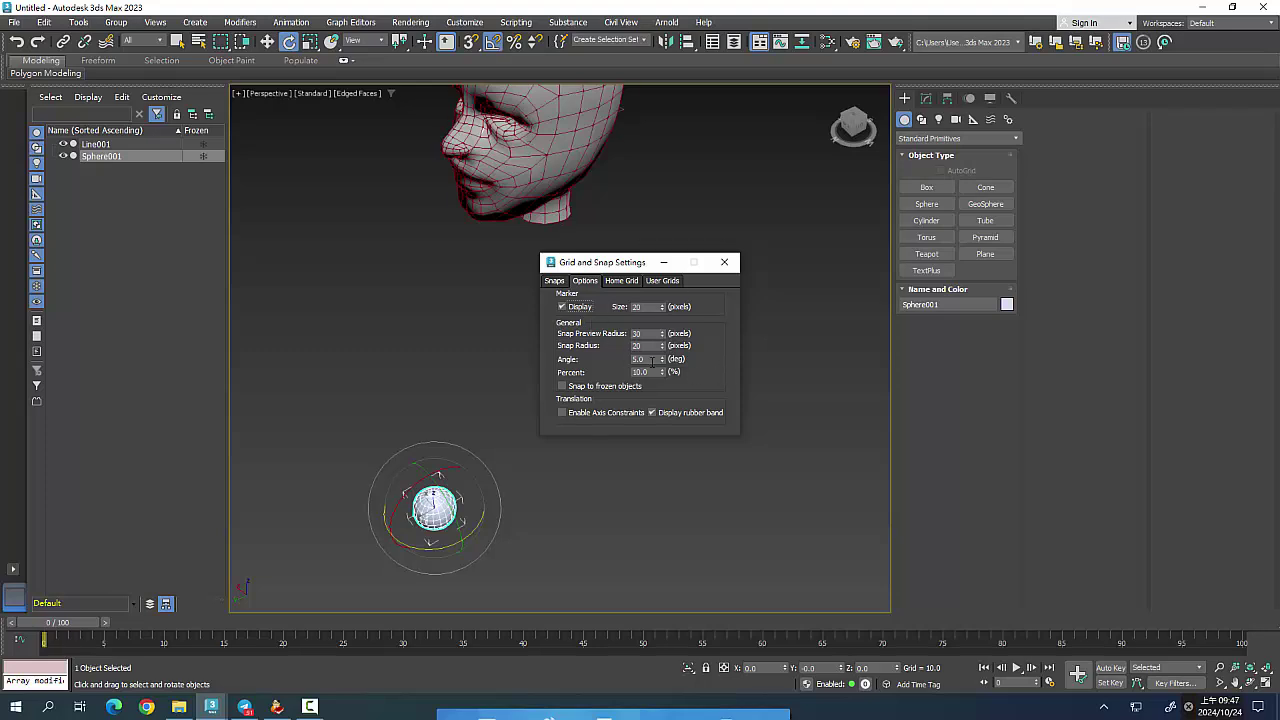
{"action": "left_click_drag", "start_coordinate": [655, 359], "coordinate": [584, 359]}
{"action": "type", "text": "30"}
{"action": "left_click_drag", "start_coordinate": [418, 479], "coordinate": [409, 494]}
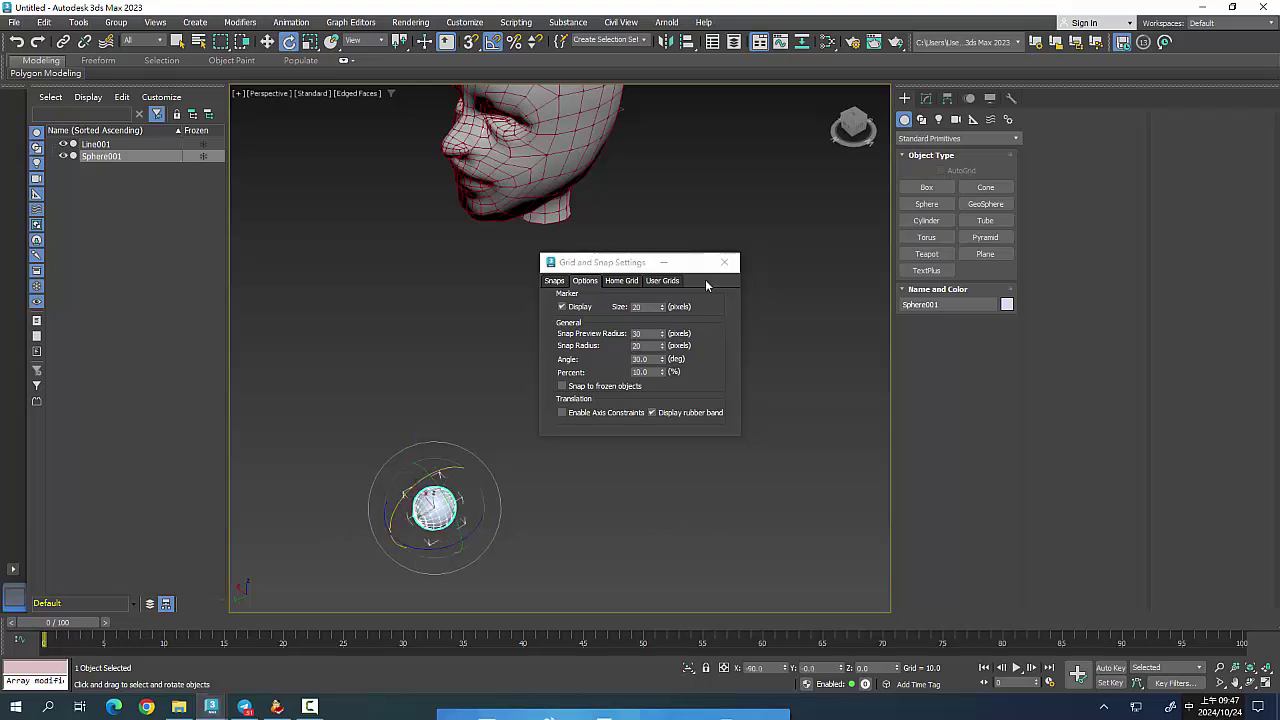
{"action": "left_click", "coordinate": [729, 262]}
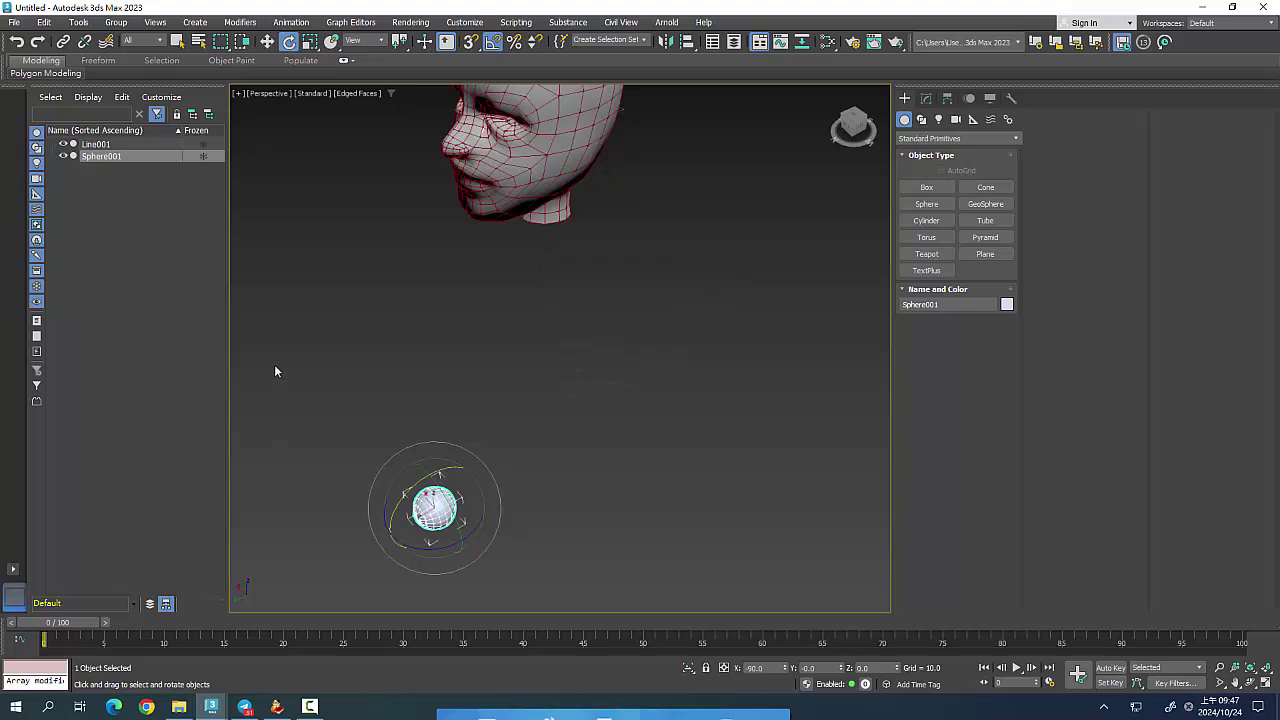
Turn Angle Snap off and move the sphere up beside the head.
{"action": "left_click", "coordinate": [492, 42]}
{"action": "left_click", "coordinate": [267, 41]}
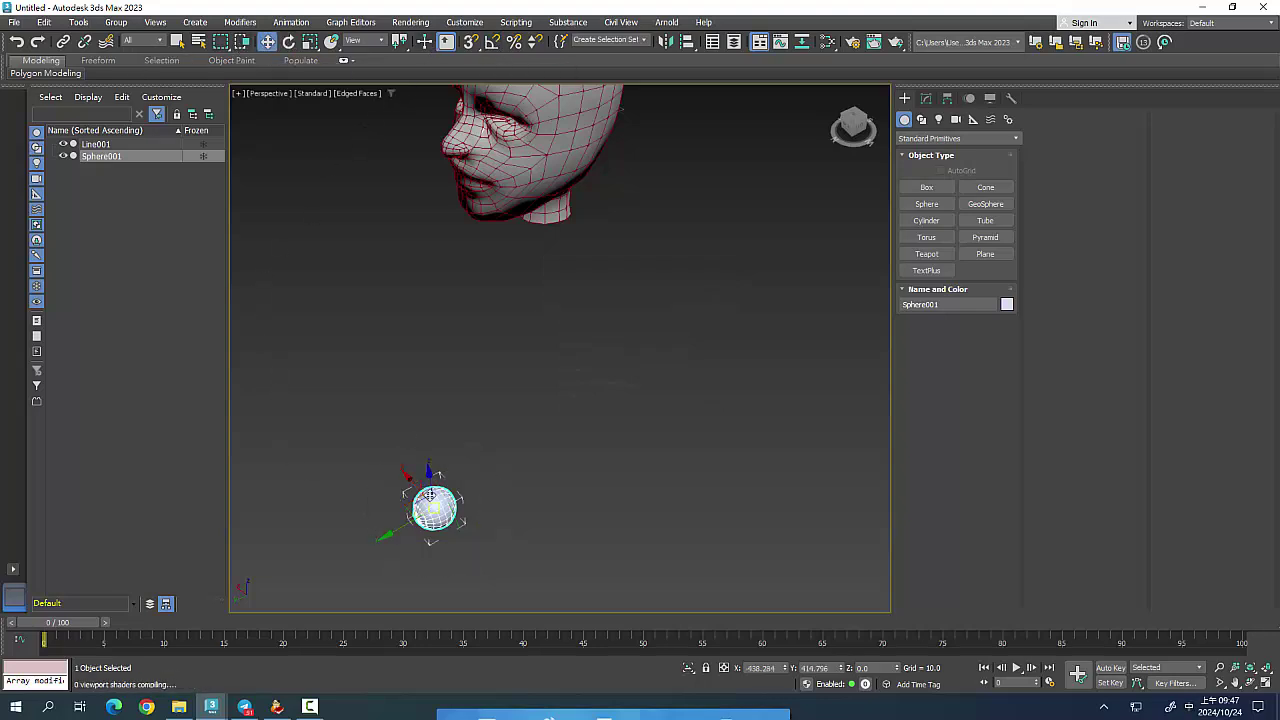
{"action": "left_click_drag", "start_coordinate": [432, 492], "coordinate": [381, 162]}
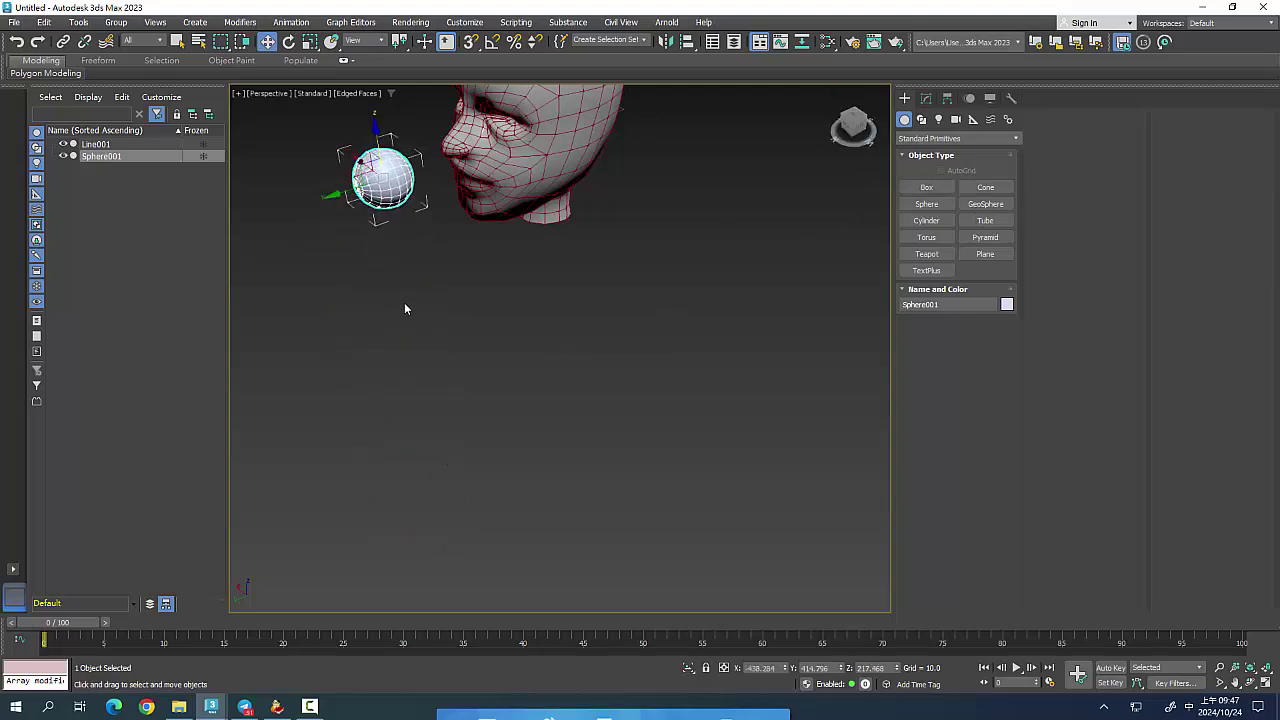
Switch the viewport to the Back view and drag the sphere onto the eye area.
{"action": "left_click", "coordinate": [269, 93]}
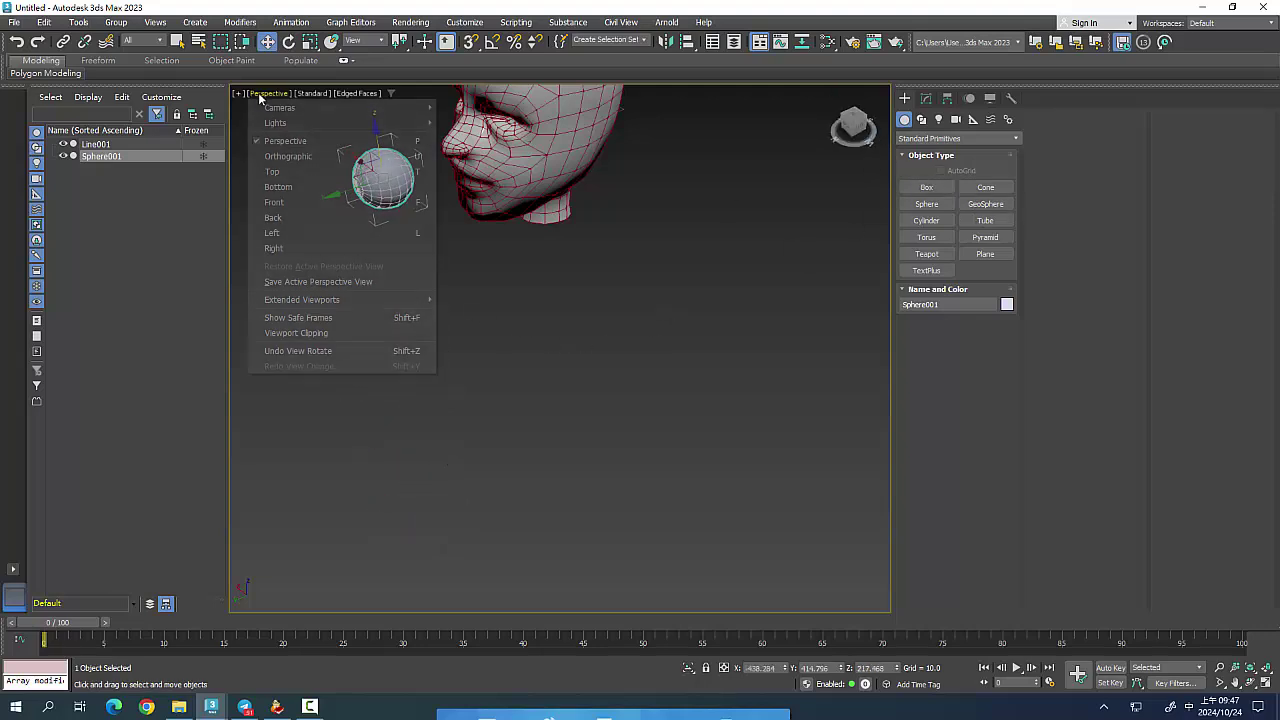
{"action": "left_click", "coordinate": [288, 217]}
{"action": "scroll", "coordinate": [582, 318], "scroll_direction": "down", "scroll_amount": 5}
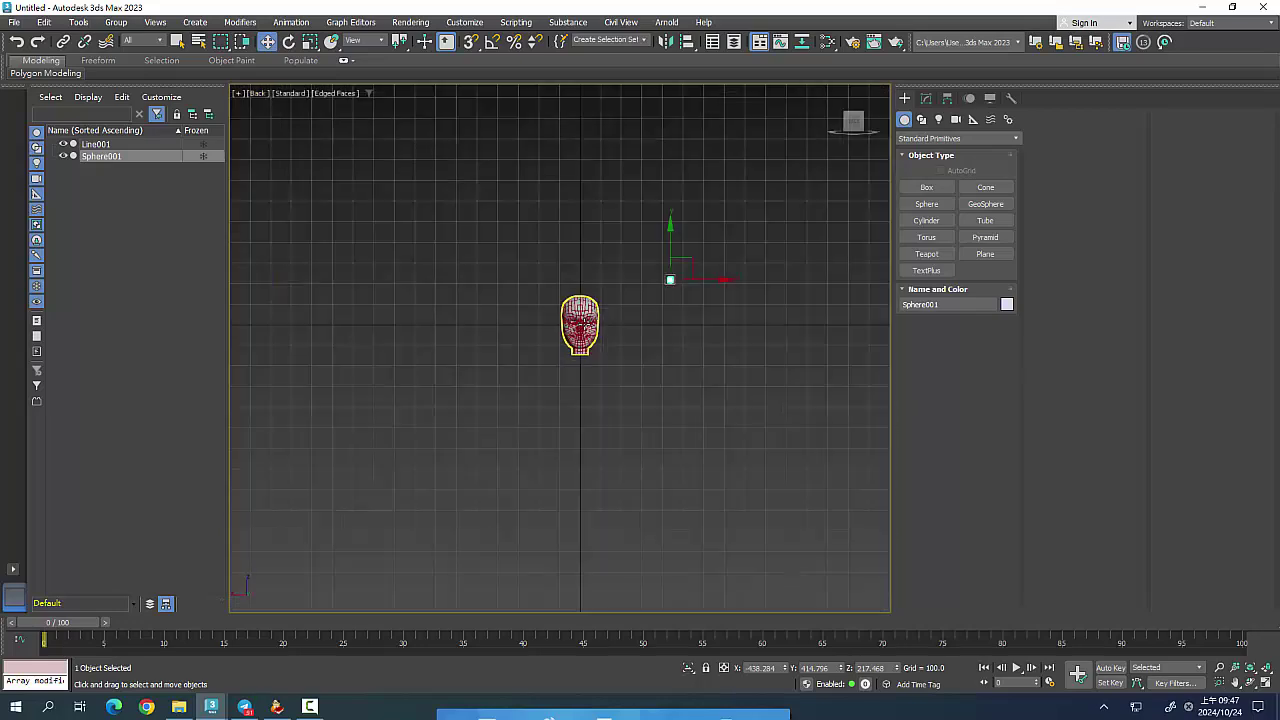
{"action": "scroll", "coordinate": [578, 325], "scroll_direction": "up", "scroll_amount": 3}
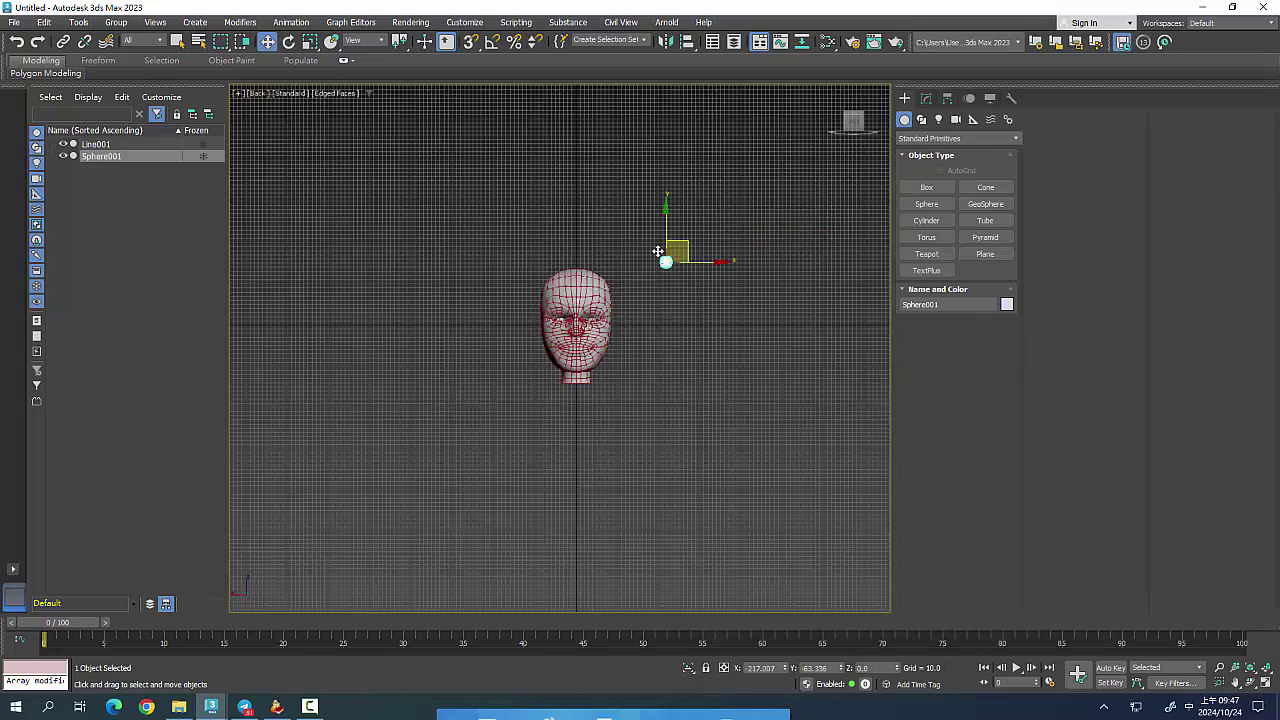
{"action": "left_click_drag", "start_coordinate": [658, 251], "coordinate": [600, 297]}
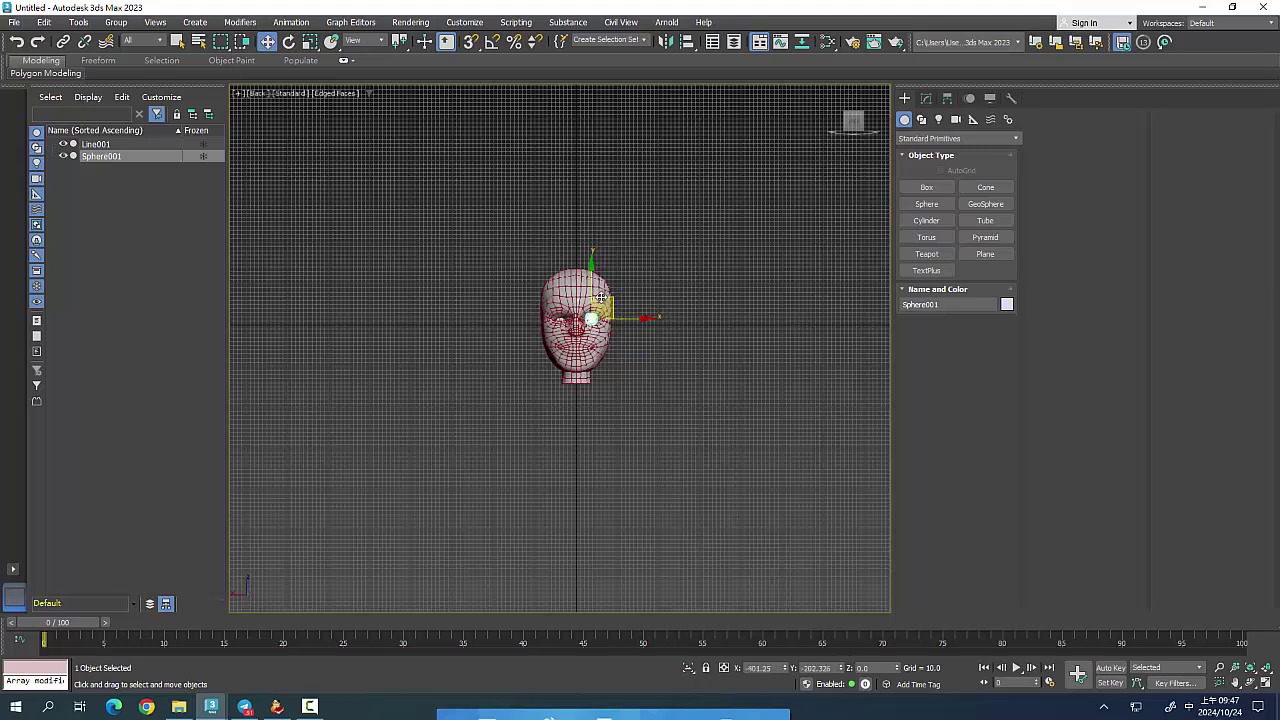
{"action": "left_click", "coordinate": [926, 99]}
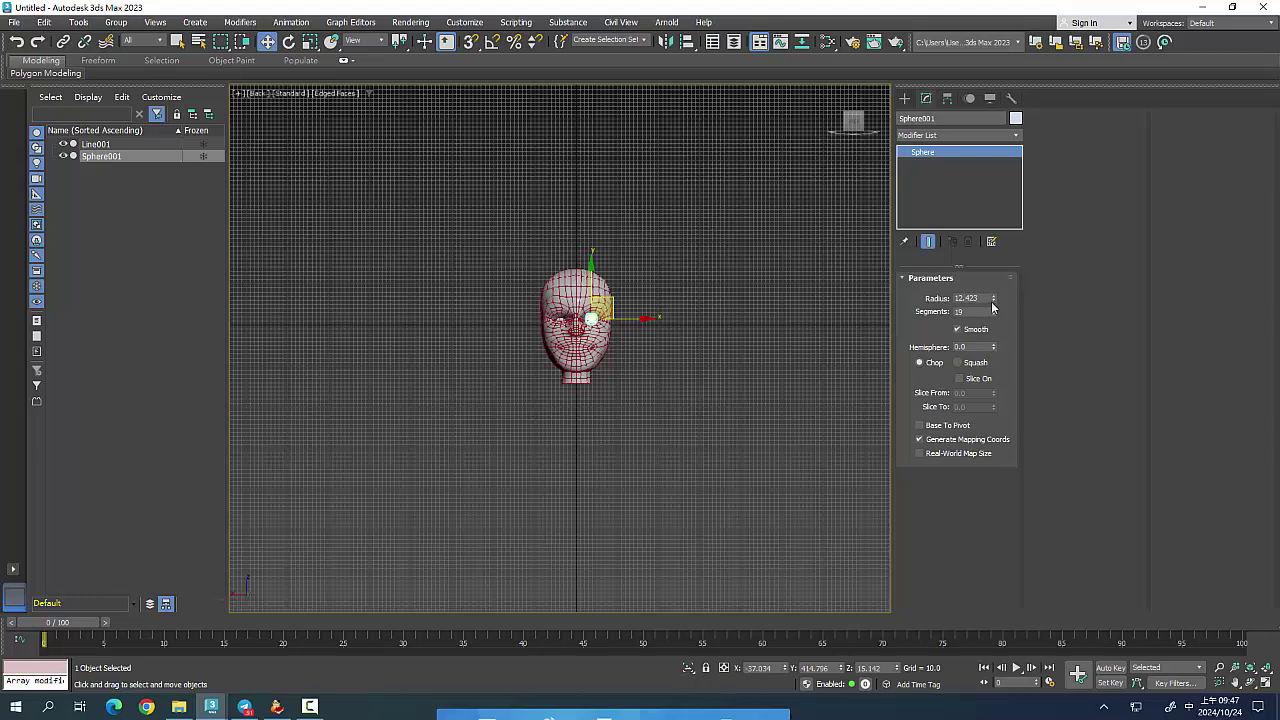
Increase the sphere's radius to 18.263 and nudge it sideways into the eye socket.
{"action": "scroll", "coordinate": [682, 332], "scroll_direction": "up", "scroll_amount": 5}
{"action": "scroll", "coordinate": [680, 336], "scroll_direction": "up", "scroll_amount": 3}
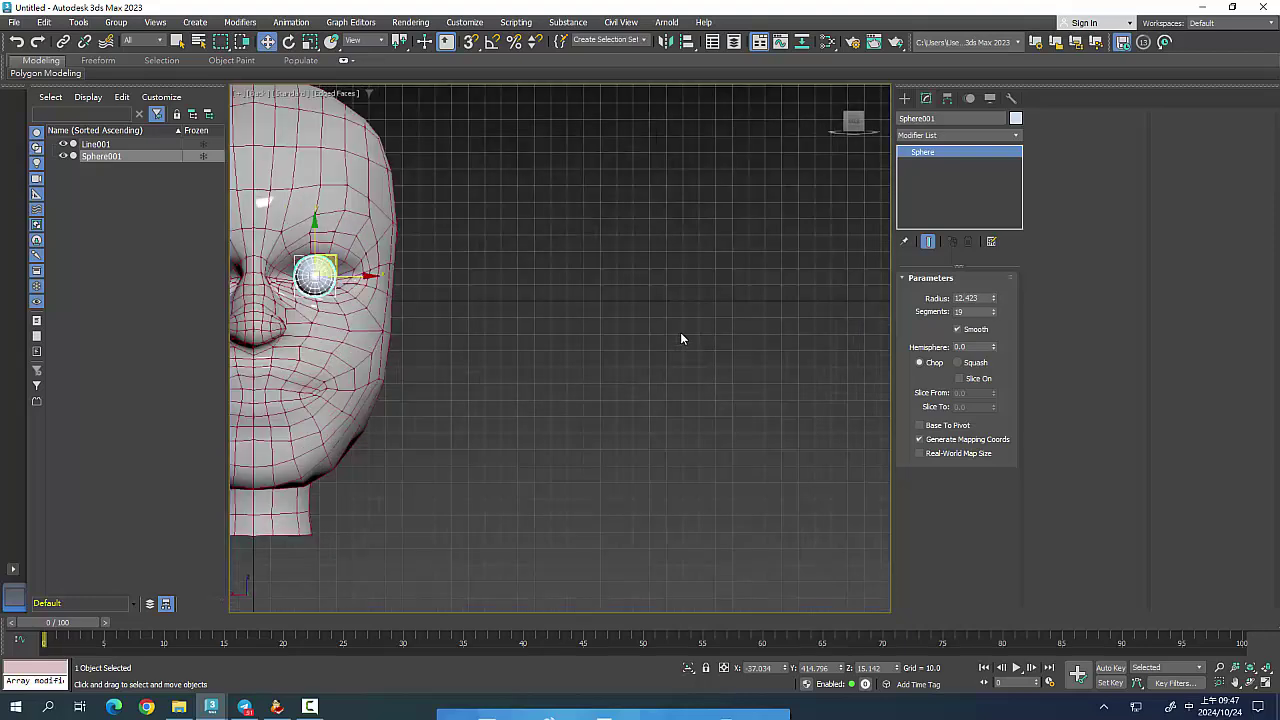
{"action": "left_click_drag", "start_coordinate": [992, 299], "coordinate": [999, 264]}
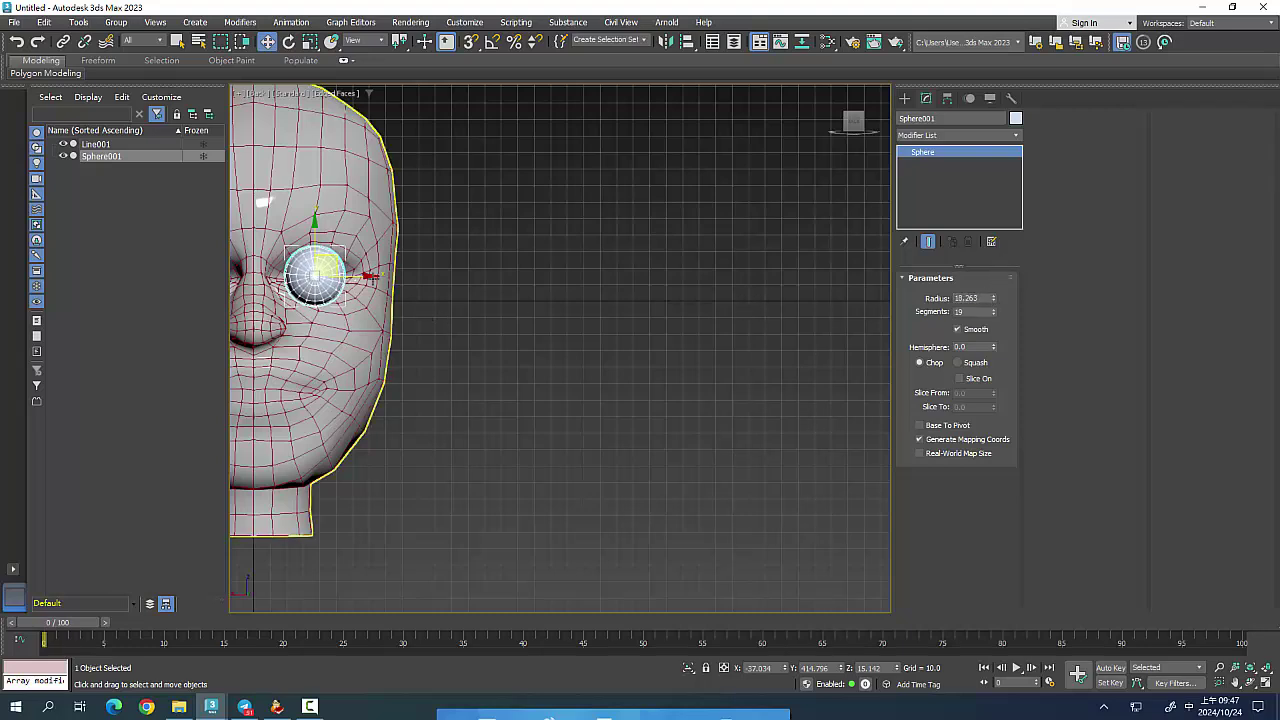
{"action": "left_click_drag", "start_coordinate": [369, 276], "coordinate": [375, 276]}
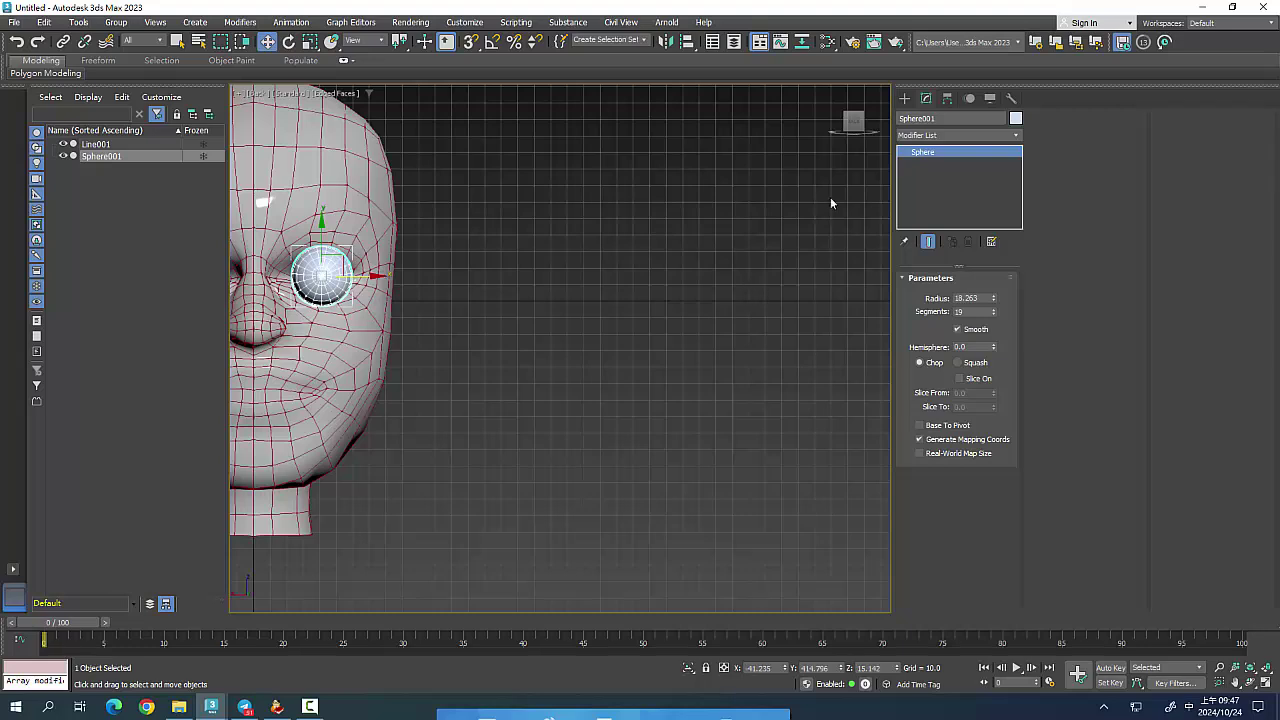
{"action": "left_click", "coordinate": [262, 94]}
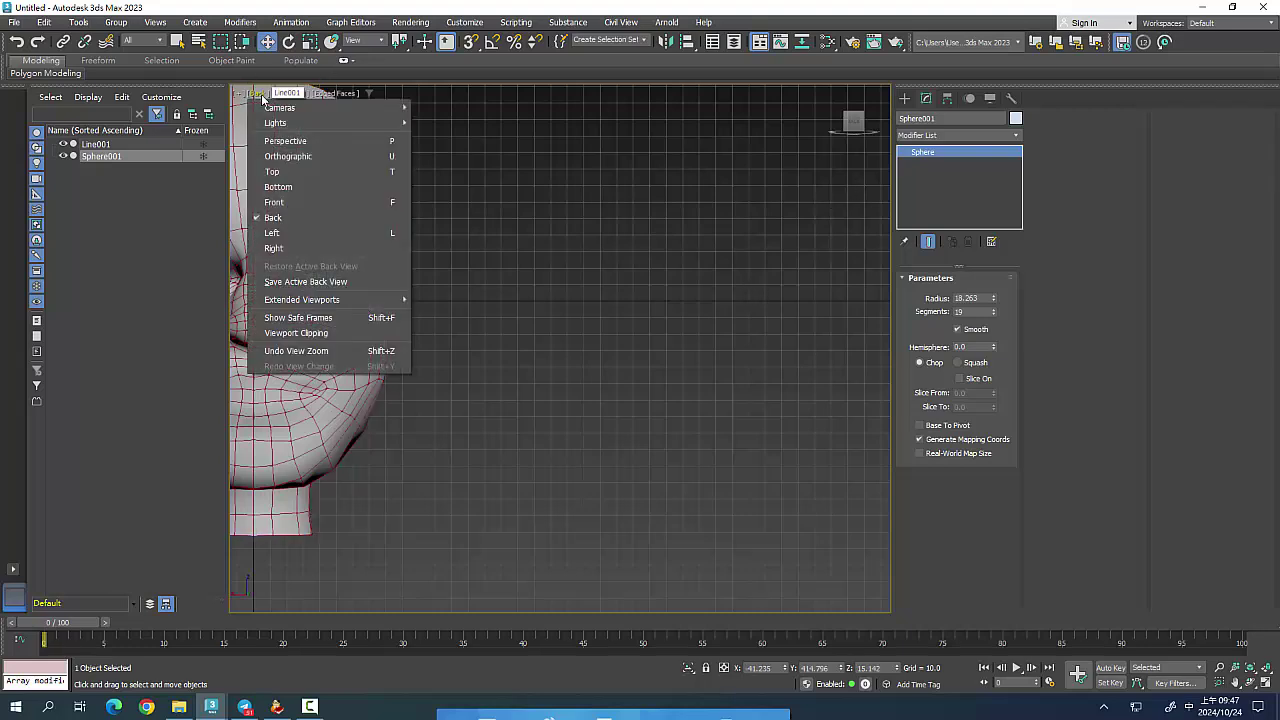
Switch the viewport to the Left view and zoom out.
{"action": "left_click", "coordinate": [293, 248]}
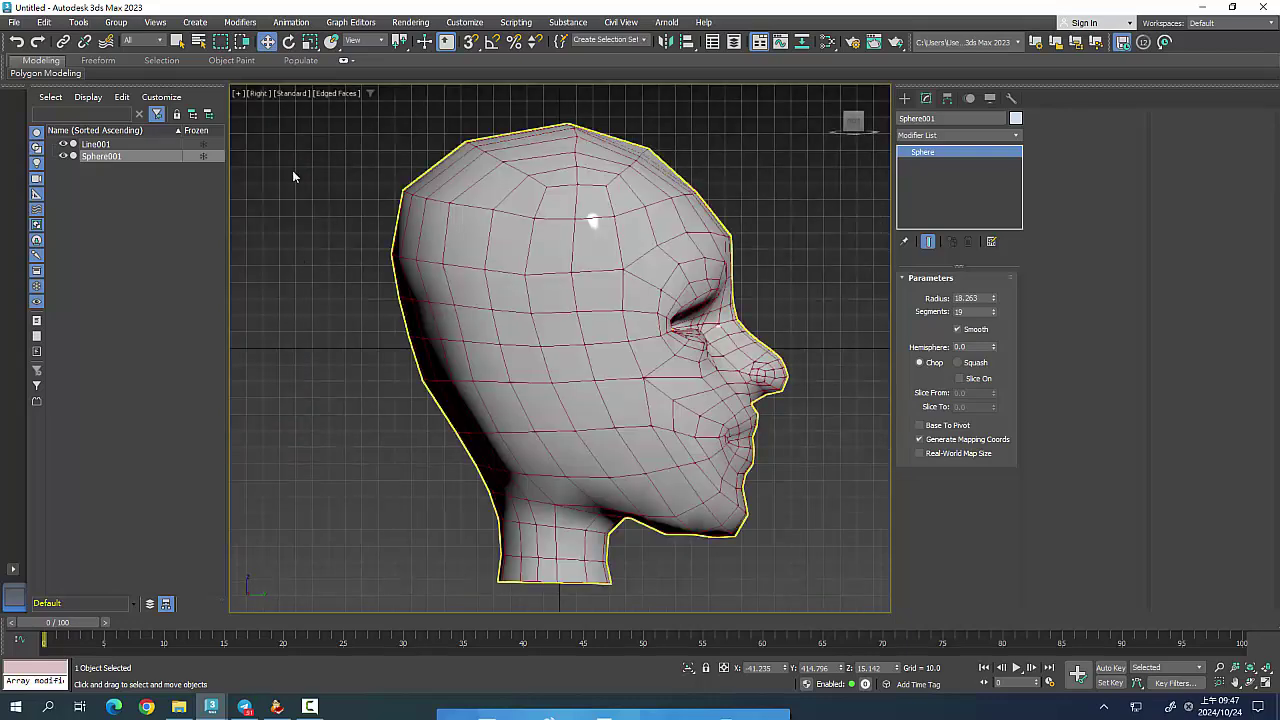
{"action": "left_click", "coordinate": [258, 94]}
{"action": "left_click", "coordinate": [286, 232]}
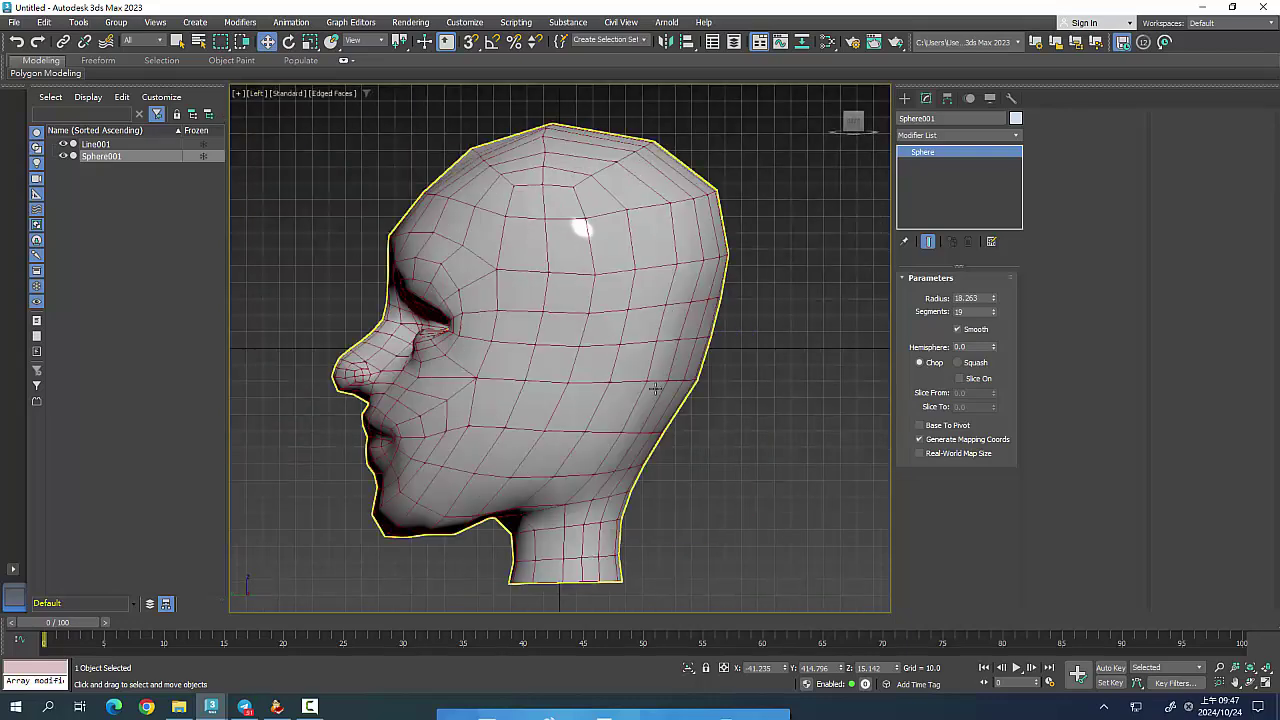
{"action": "scroll", "coordinate": [707, 396], "scroll_direction": "down", "scroll_amount": 5}
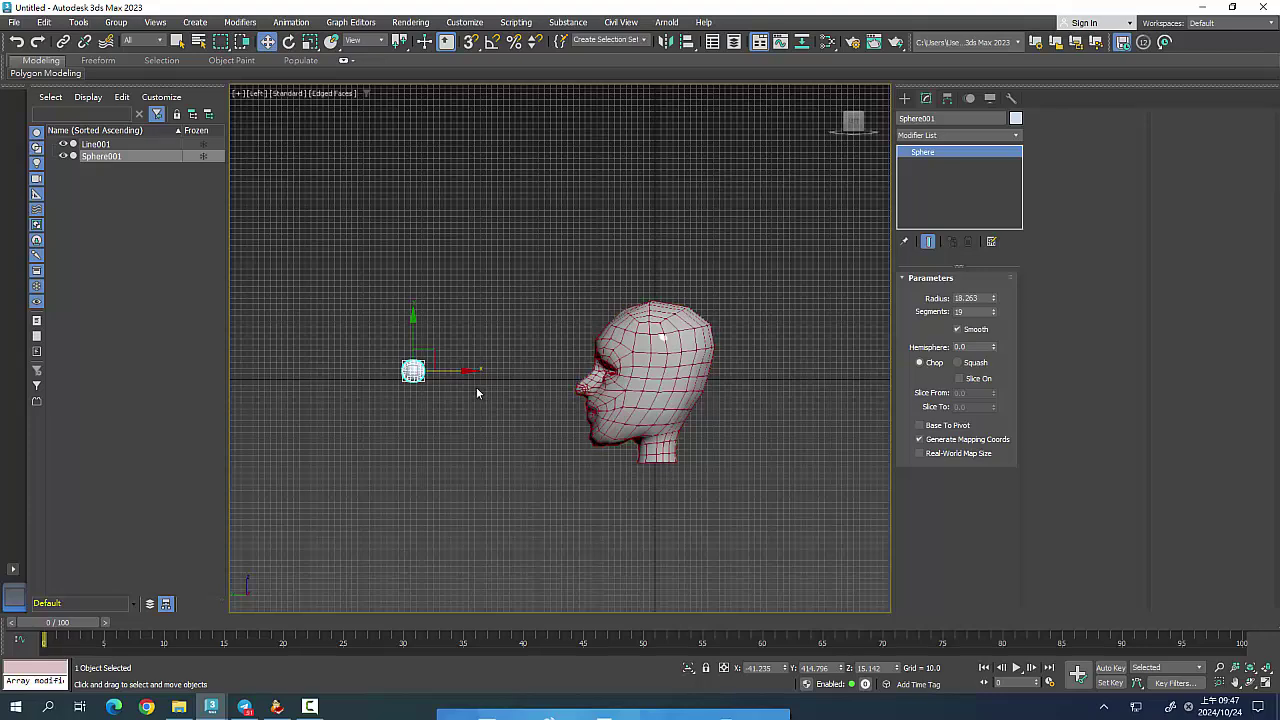
Move Sphere001 along X into the head's eye socket and nudge it into place.
{"action": "left_click_drag", "start_coordinate": [465, 371], "coordinate": [666, 366]}
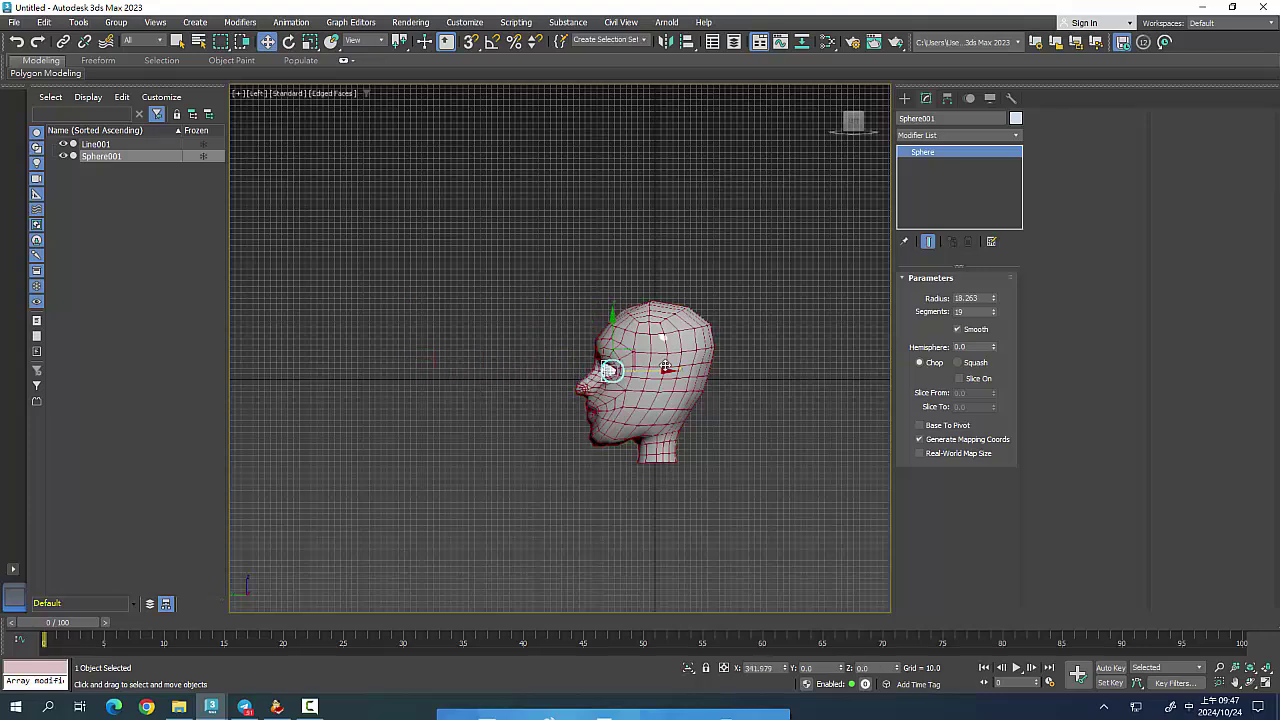
{"action": "scroll", "coordinate": [666, 370], "scroll_direction": "up", "scroll_amount": 5}
{"action": "scroll", "coordinate": [665, 378], "scroll_direction": "up", "scroll_amount": 3}
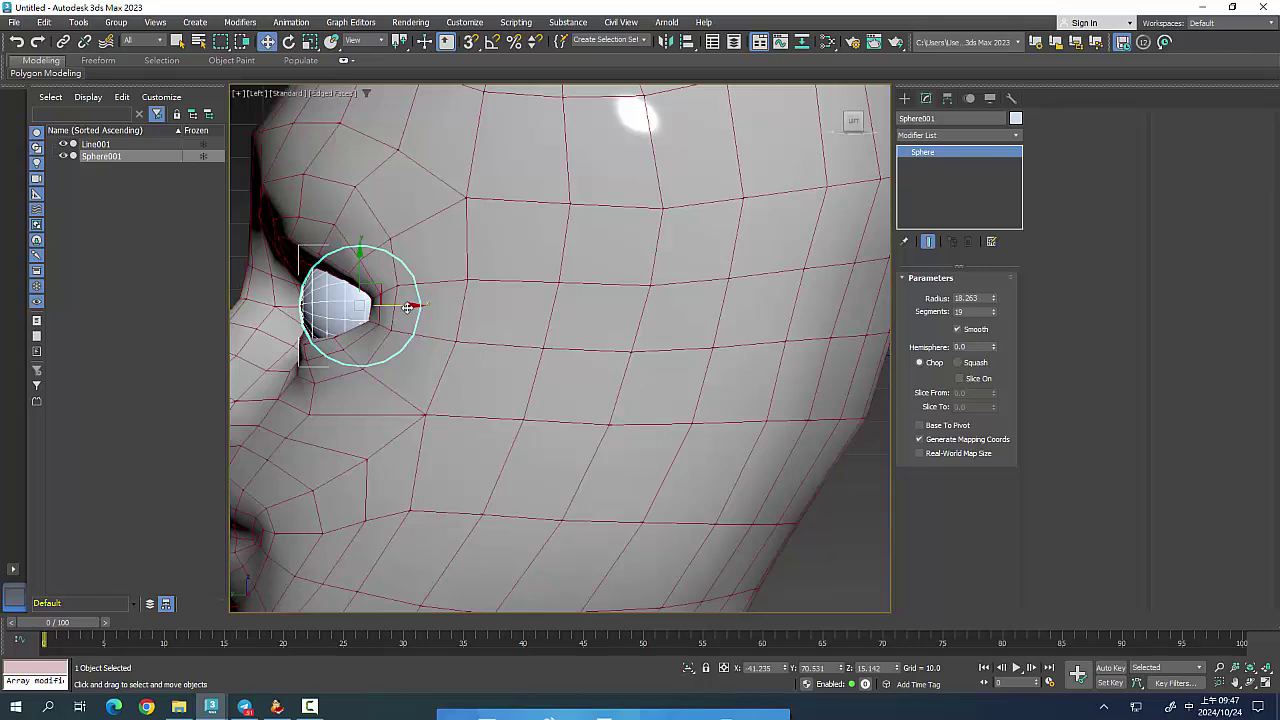
{"action": "left_click_drag", "start_coordinate": [412, 305], "coordinate": [408, 305]}
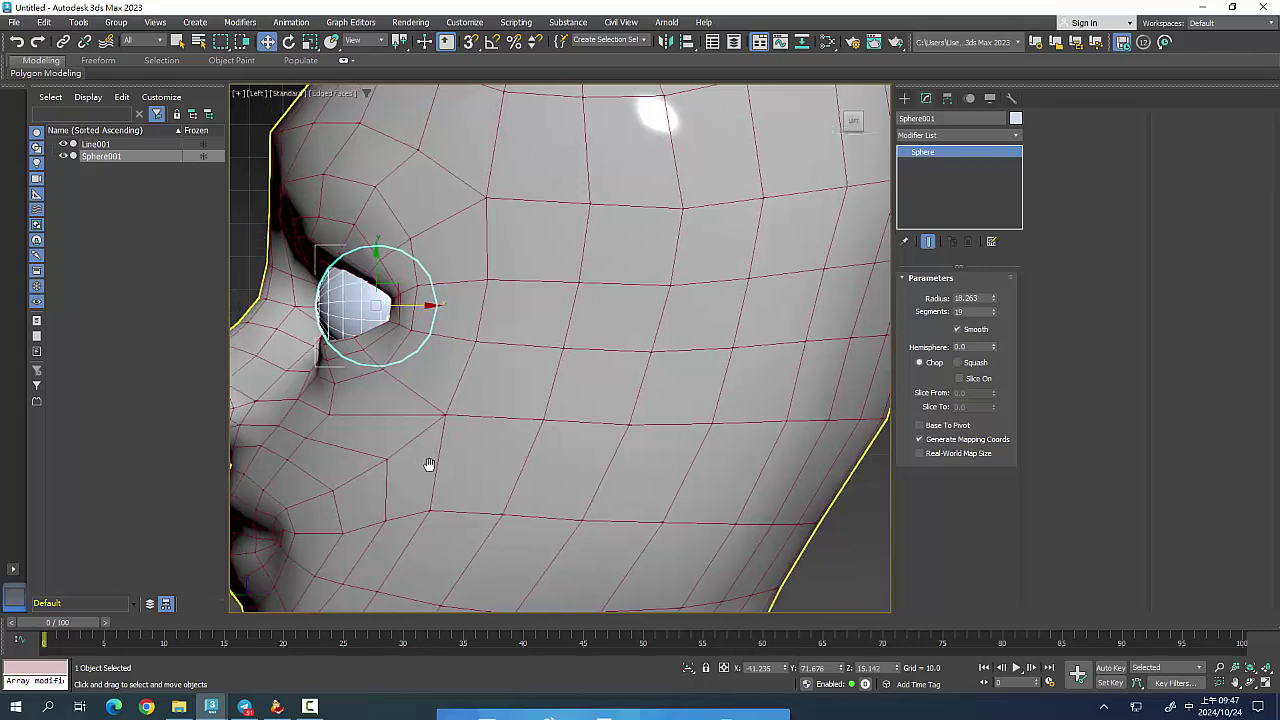
{"action": "mouse_move", "coordinate": [400, 449]}
{"action": "middle_mouse_down", "text": "alt"}
{"action": "mouse_move", "coordinate": [511, 459]}
{"action": "mouse_move", "coordinate": [499, 457]}
{"action": "middle_mouse_up", "text": "alt"}
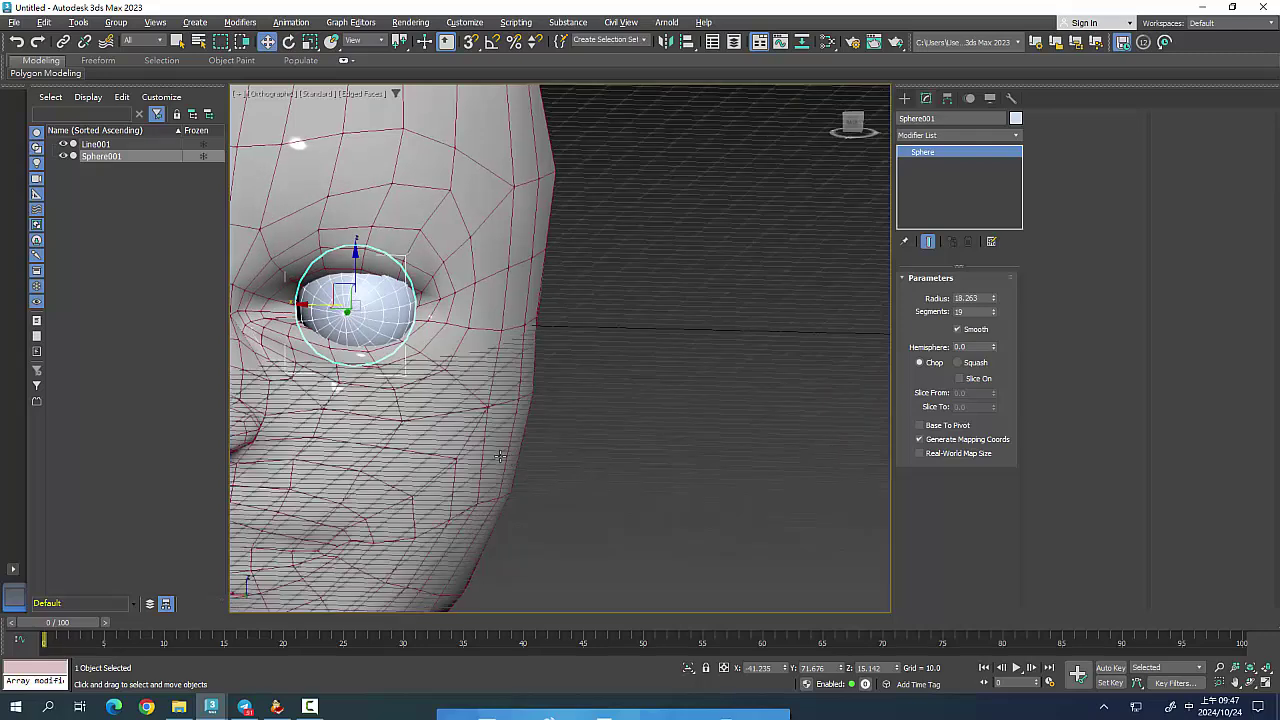
{"action": "scroll", "coordinate": [524, 453], "scroll_direction": "down", "scroll_amount": 3}
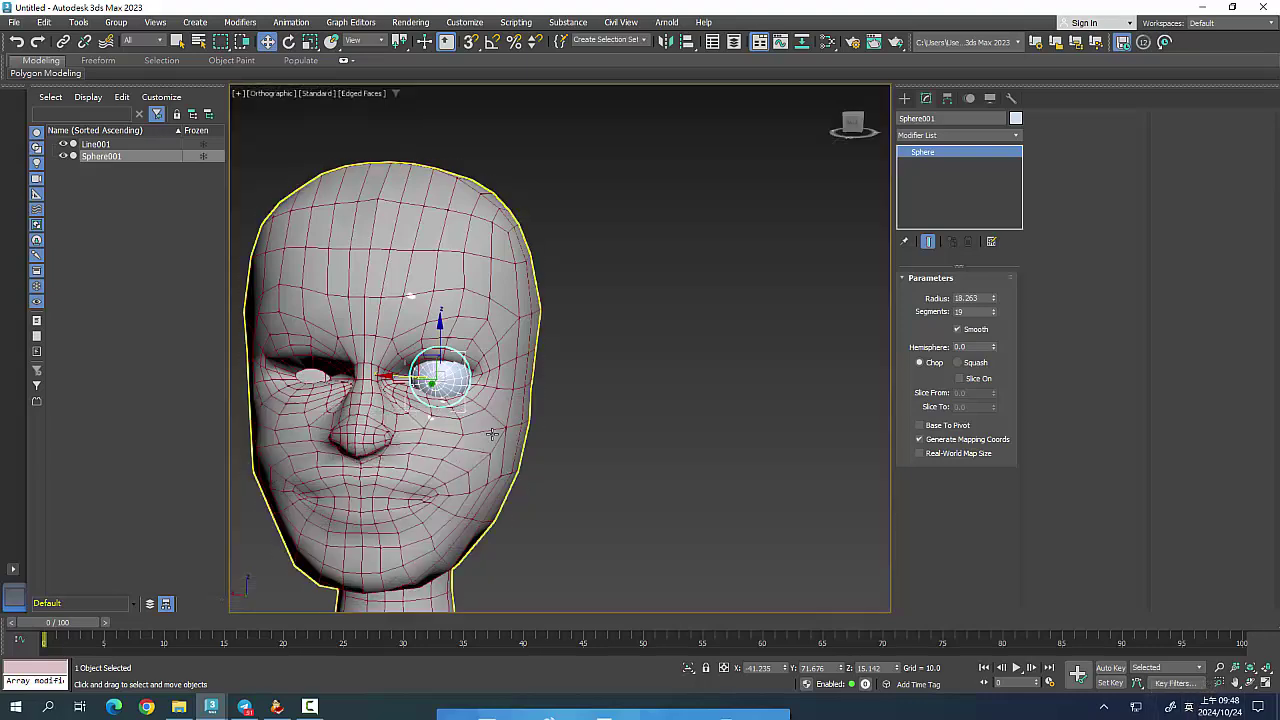
Set Sphere001's radius to 22.463 and shift it slightly up to seat it in the socket.
{"action": "left_click_drag", "start_coordinate": [993, 305], "coordinate": [998, 283]}
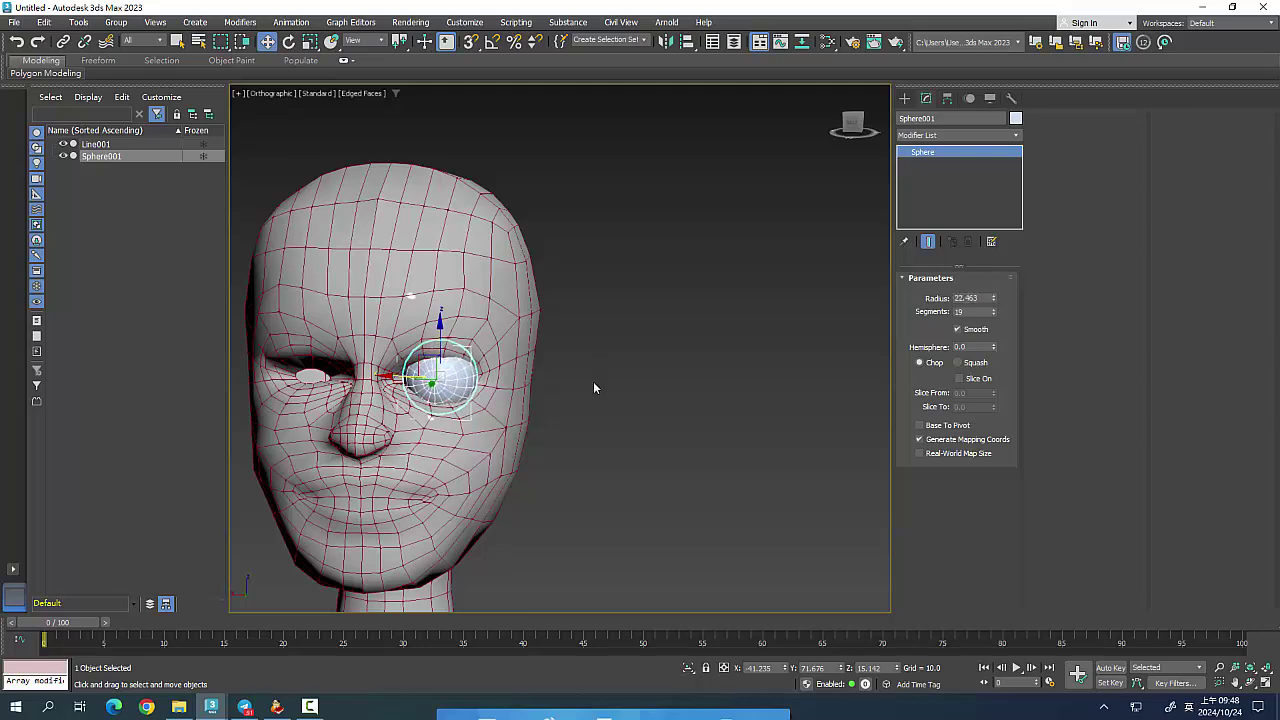
{"action": "middle_click_drag", "start_coordinate": [637, 478], "coordinate": [570, 523], "text": "alt"}
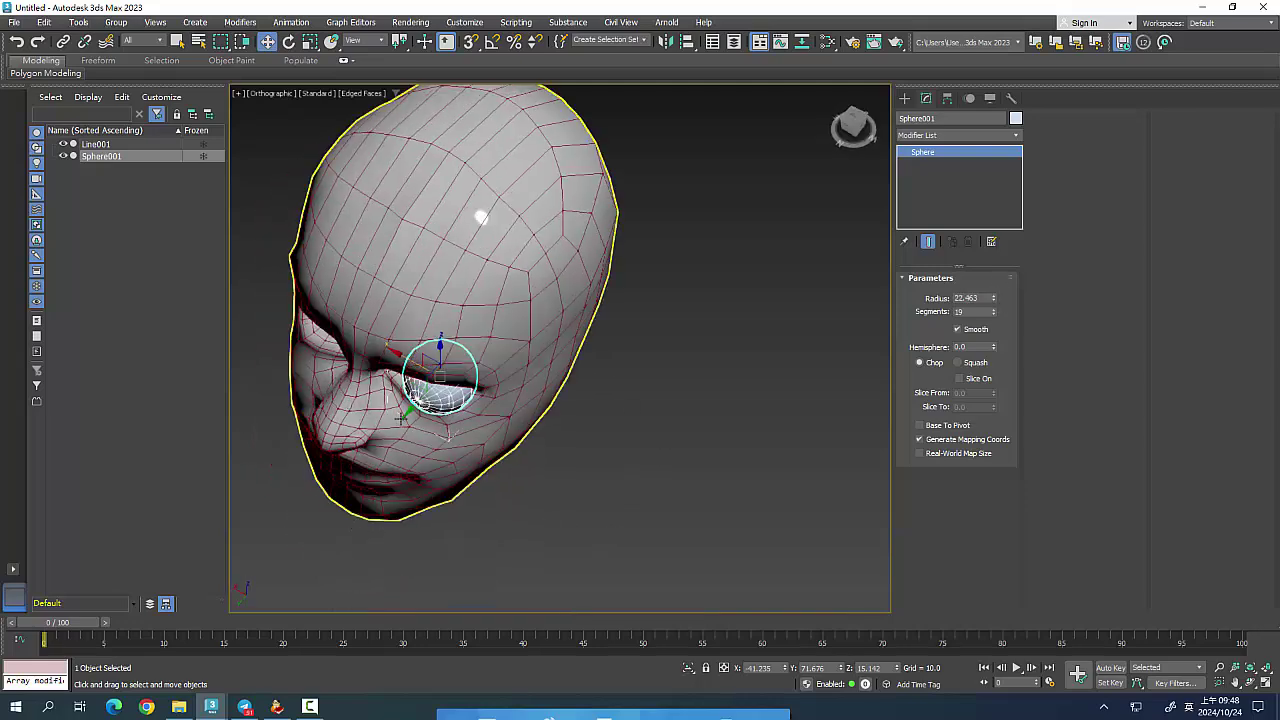
{"action": "mouse_move", "coordinate": [404, 414]}
{"action": "left_mouse_down"}
{"action": "mouse_move", "coordinate": [404, 347]}
{"action": "mouse_move", "coordinate": [418, 345]}
{"action": "left_mouse_up"}
{"action": "mouse_move", "coordinate": [500, 530]}
{"action": "middle_mouse_down", "text": "alt"}
{"action": "mouse_move", "coordinate": [533, 477]}
{"action": "mouse_move", "coordinate": [534, 498]}
{"action": "mouse_move", "coordinate": [443, 486]}
{"action": "mouse_move", "coordinate": [557, 480]}
{"action": "mouse_move", "coordinate": [534, 477]}
{"action": "middle_mouse_up", "text": "alt"}
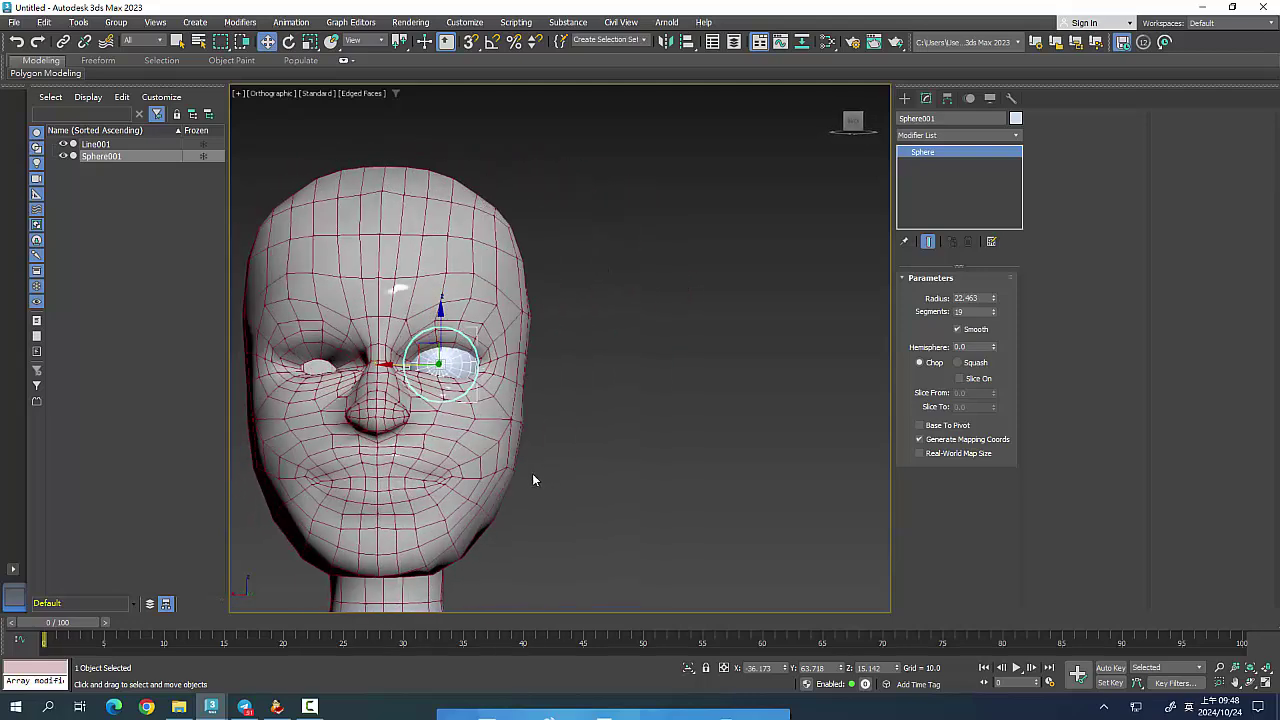
{"action": "scroll", "coordinate": [532, 473], "scroll_direction": "up", "scroll_amount": 3}
{"action": "scroll", "coordinate": [530, 471], "scroll_direction": "up", "scroll_amount": 2}
{"action": "scroll", "coordinate": [522, 467], "scroll_direction": "up", "scroll_amount": 1}
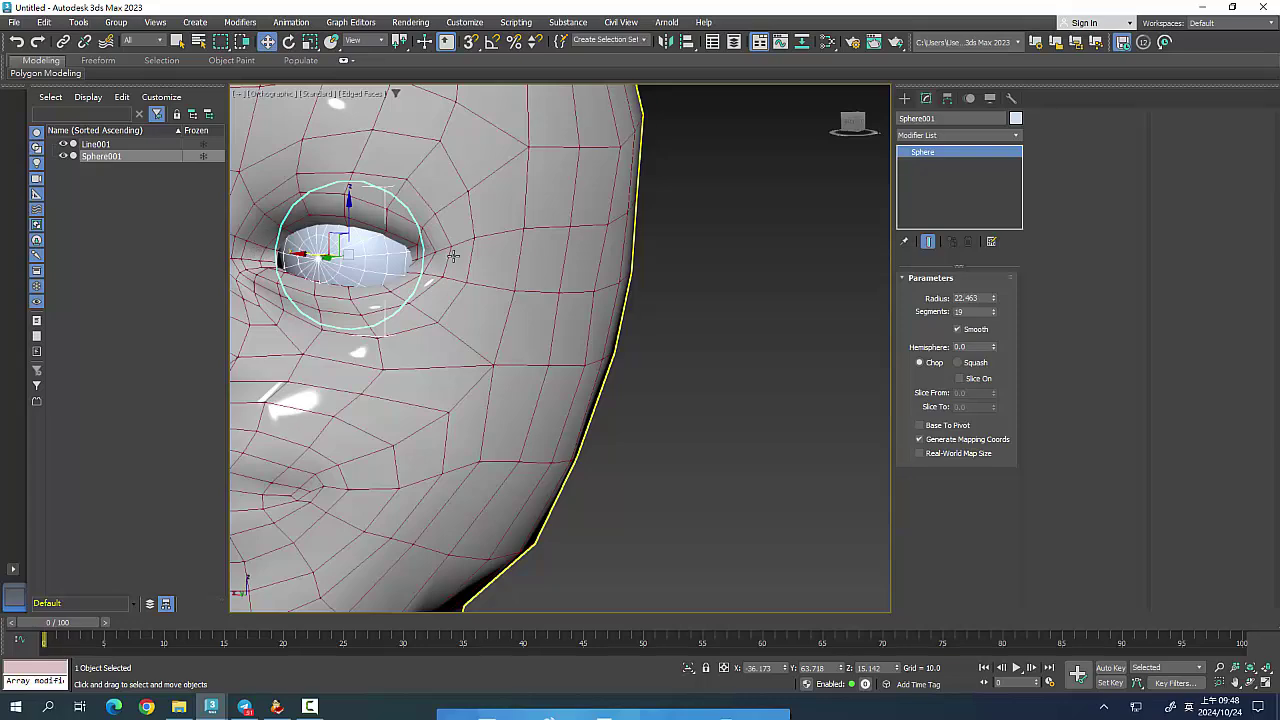
{"action": "middle_click_drag", "start_coordinate": [685, 401], "coordinate": [684, 405], "text": "alt"}
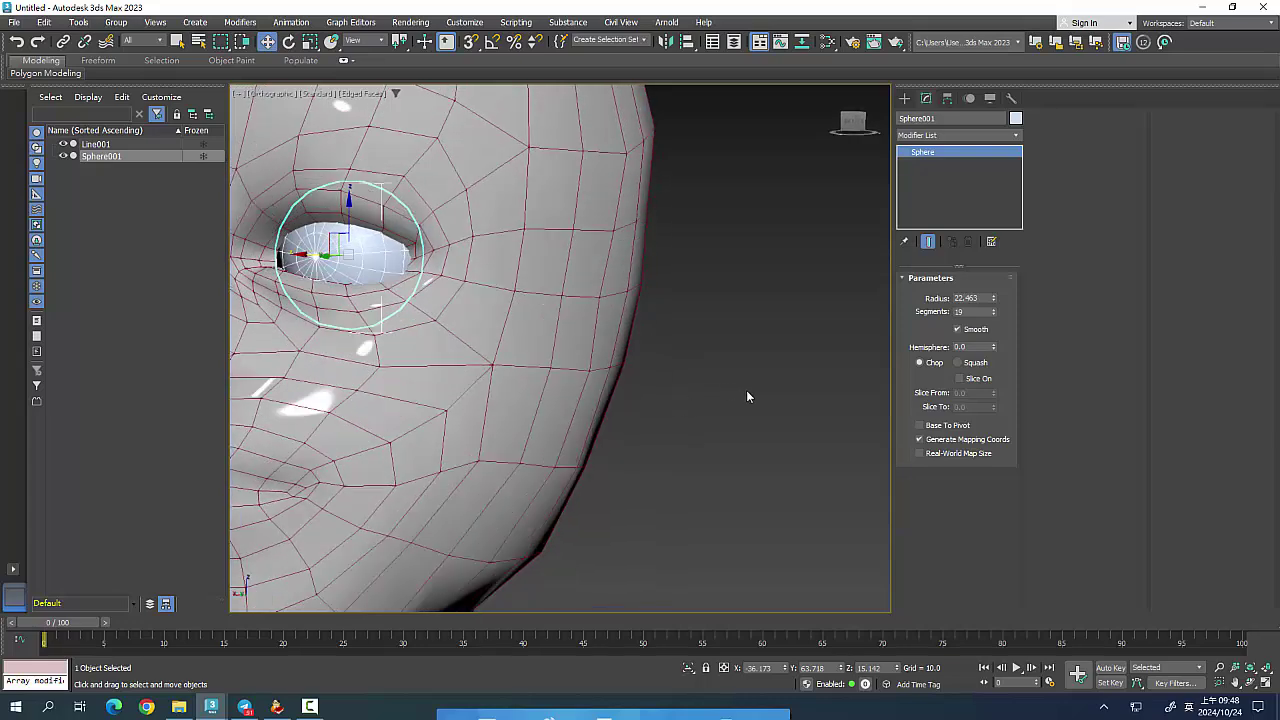
Select Line001, toggle its TurboSmooth preview on and back off, and go to Editable Poly.
{"action": "left_click", "coordinate": [641, 179]}
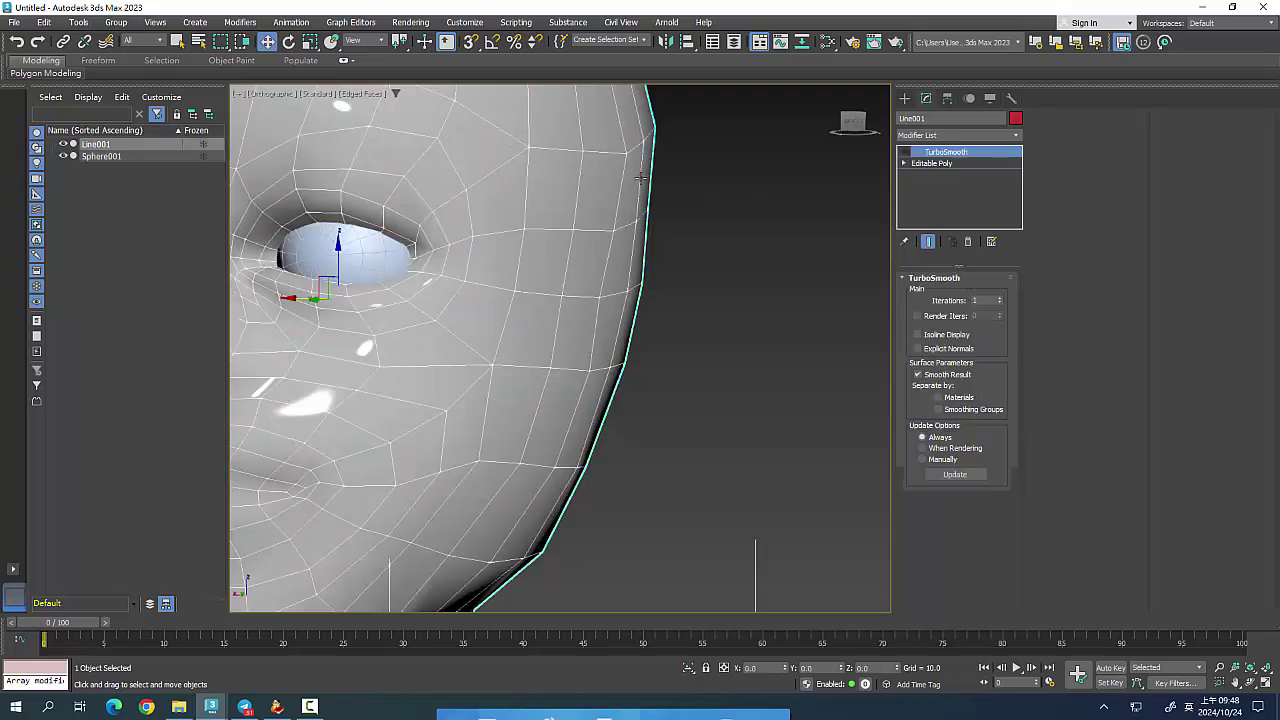
{"action": "left_click", "coordinate": [905, 153]}
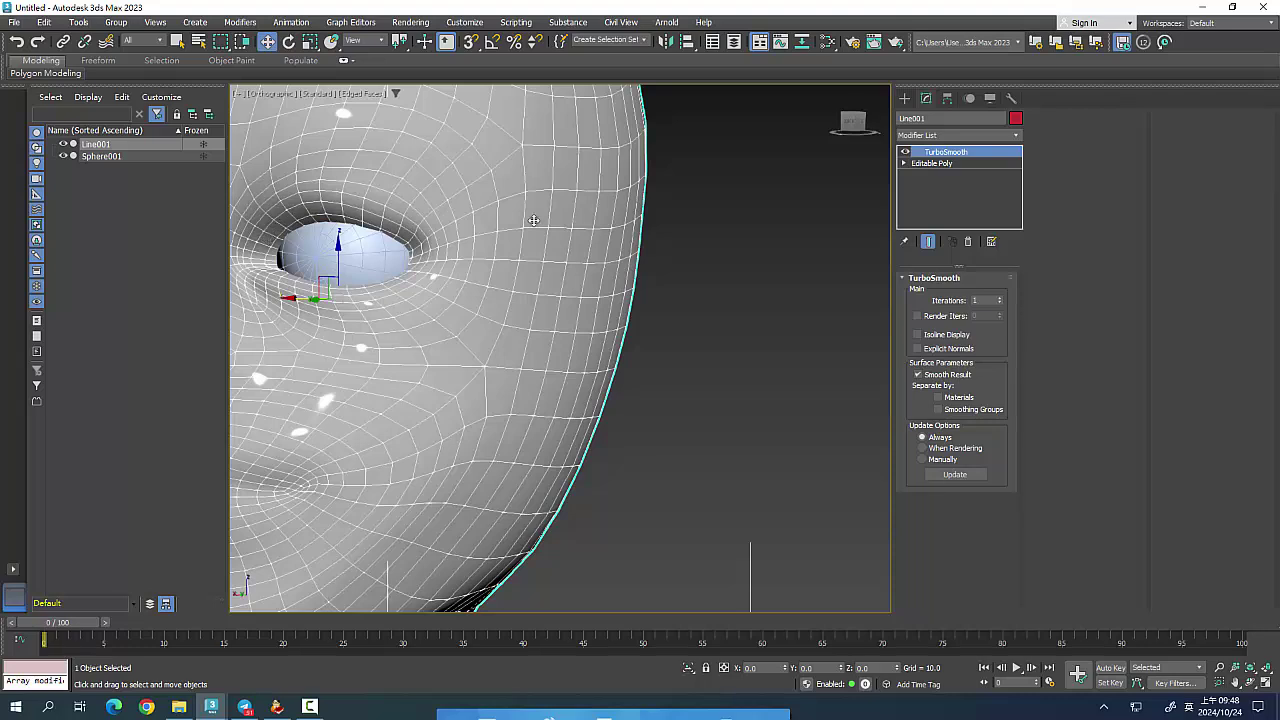
{"action": "left_click", "coordinate": [906, 153]}
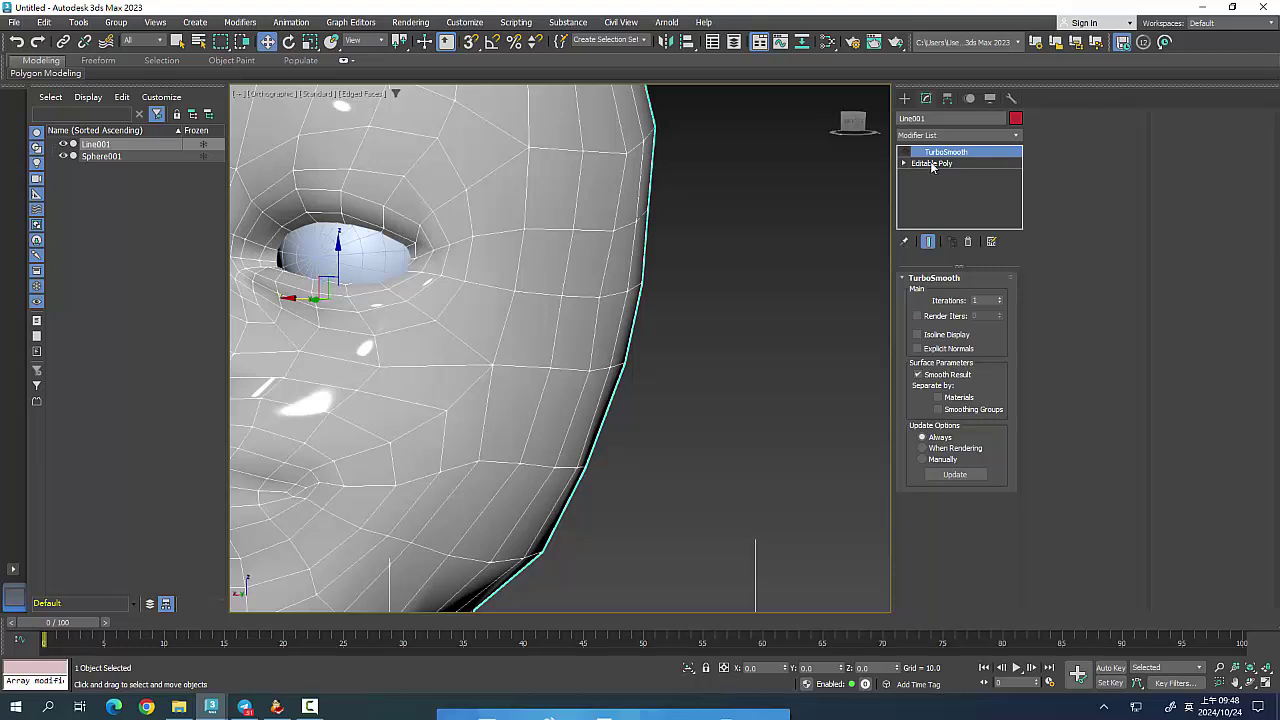
{"action": "left_click", "coordinate": [931, 164]}
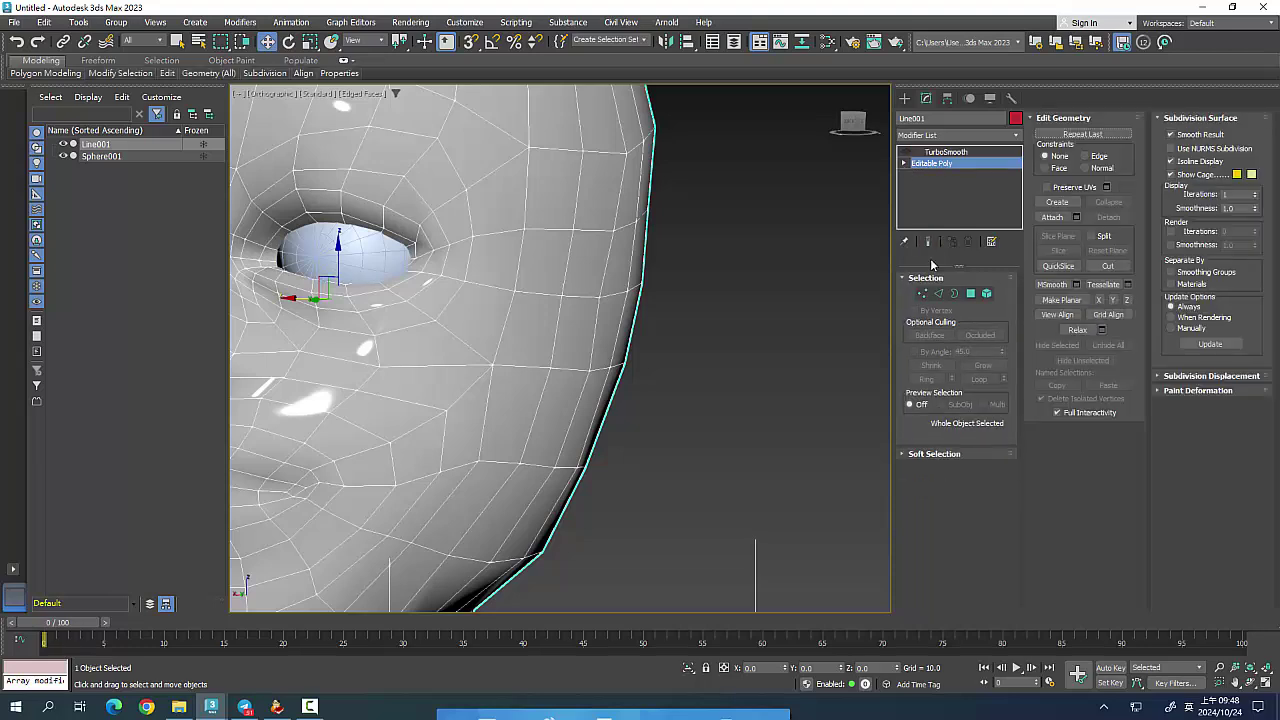
In Edge mode, ring-select the 15 edges from an upper-eyelid edge and enable See-Through.
{"action": "left_click", "coordinate": [939, 294]}
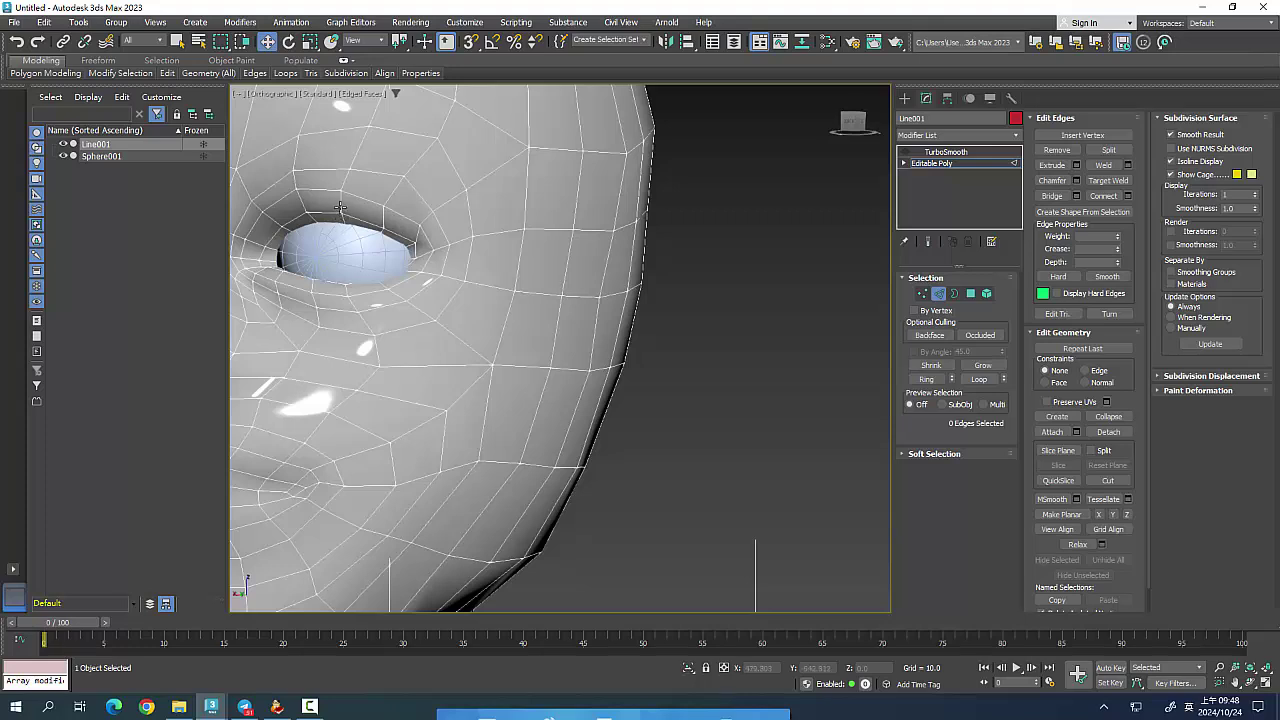
{"action": "left_click", "coordinate": [342, 217]}
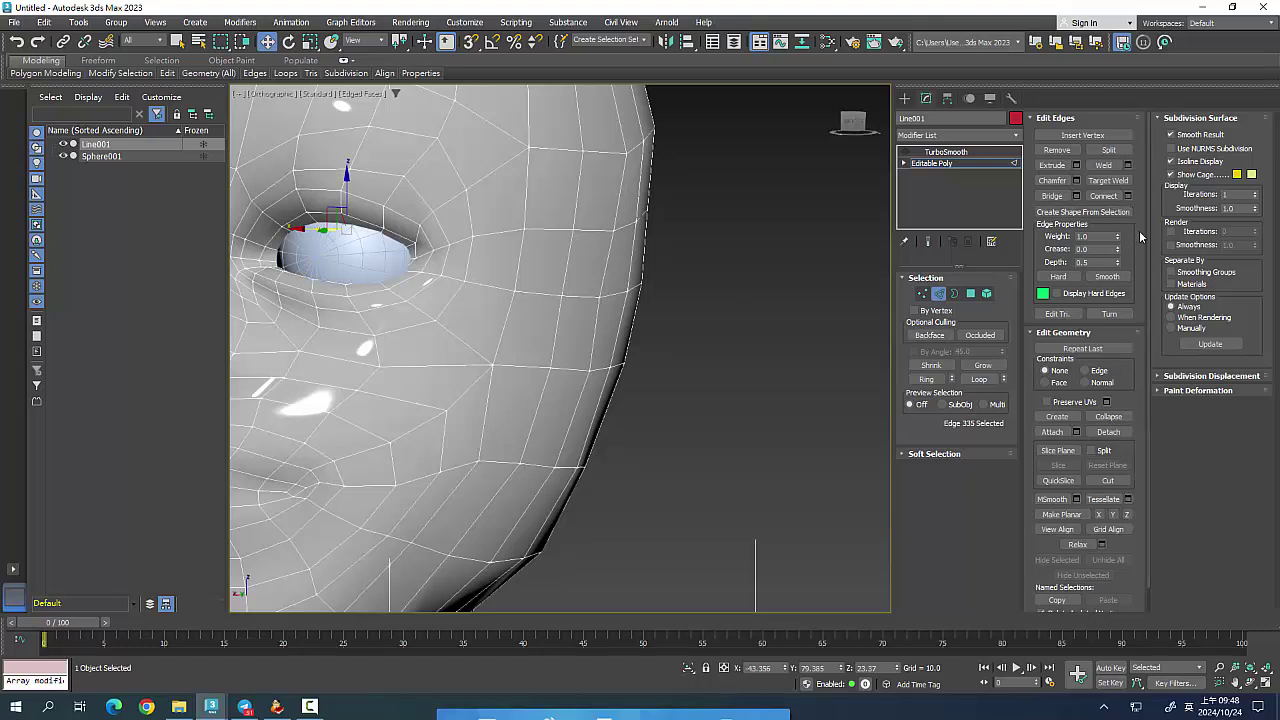
{"action": "left_click", "coordinate": [927, 380]}
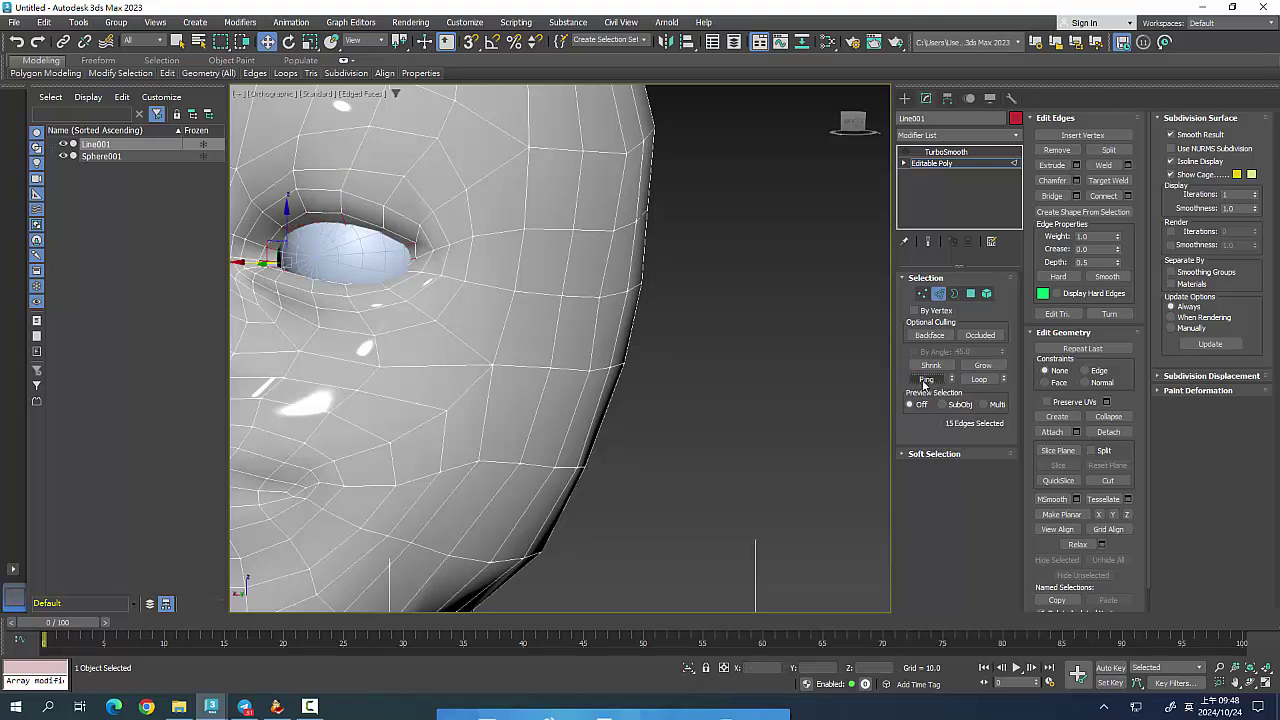
{"action": "key", "text": "alt+x"}
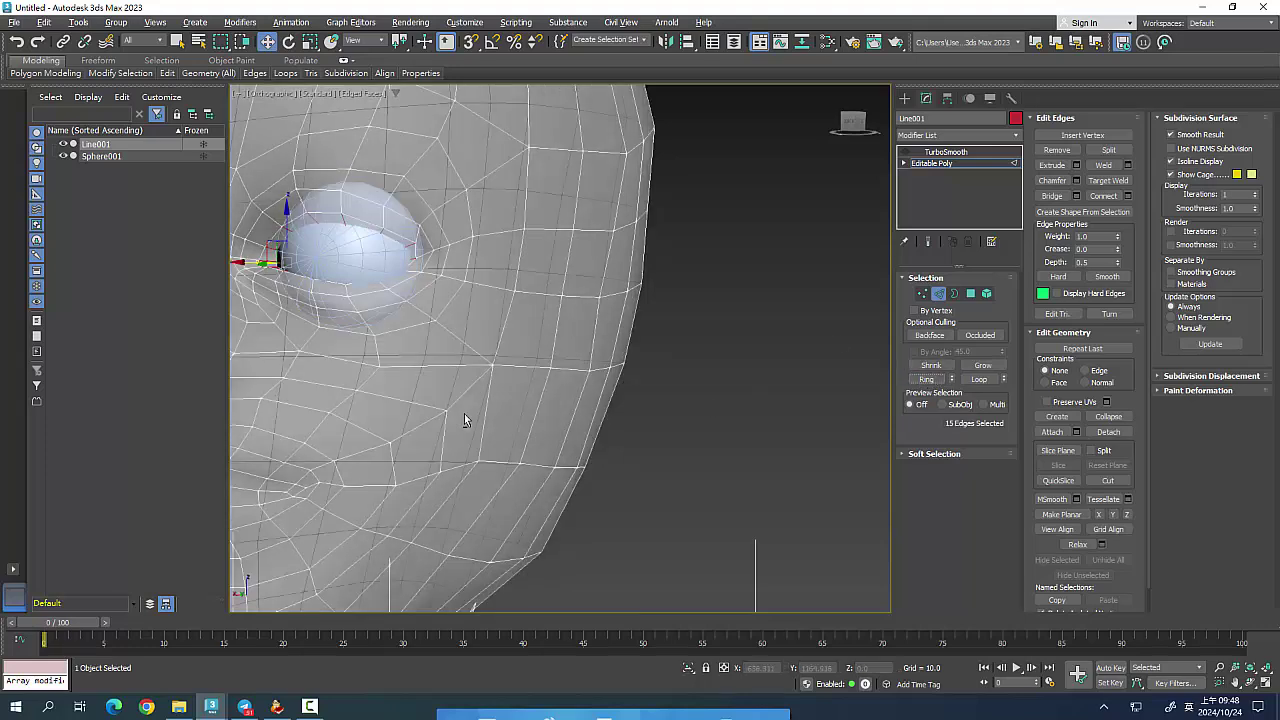
{"action": "mouse_move", "coordinate": [460, 363]}
{"action": "middle_mouse_down", "text": "alt"}
{"action": "mouse_move", "coordinate": [444, 432]}
{"action": "mouse_move", "coordinate": [458, 406]}
{"action": "middle_mouse_up", "text": "alt"}
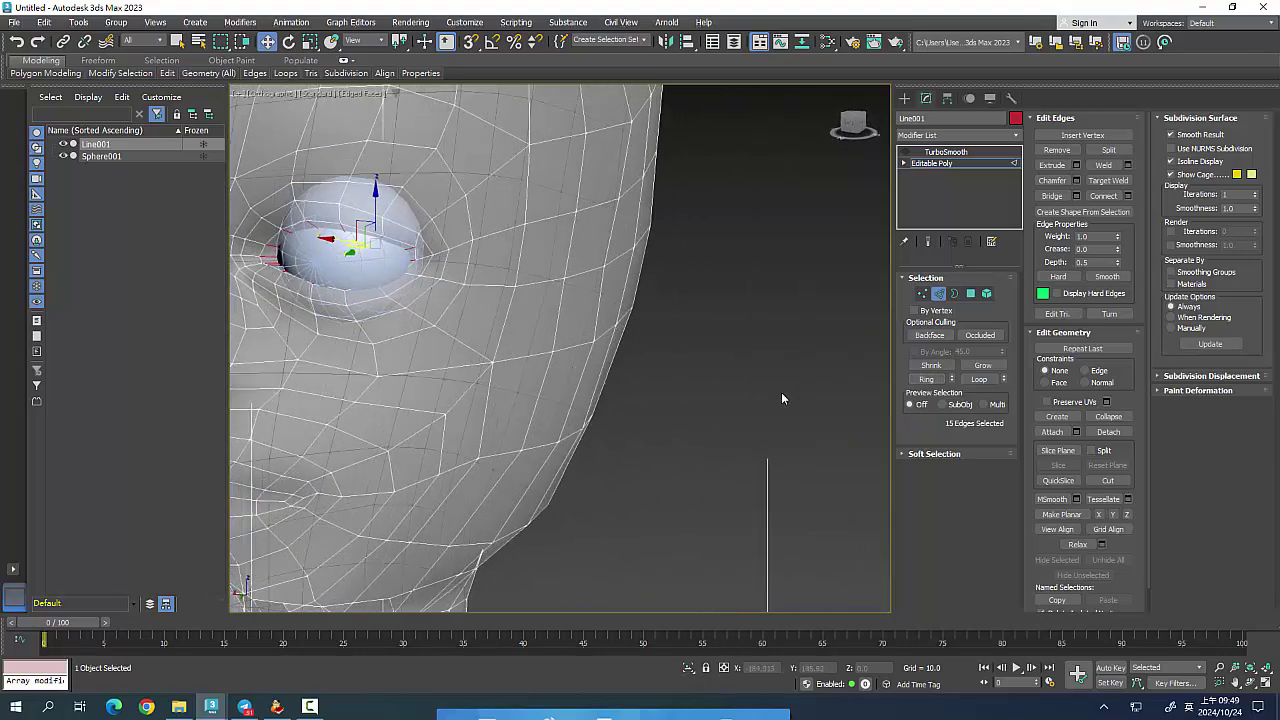
Connect the eye edge ring with 1 segment to add a loop, then clear the edge selection.
{"action": "left_click", "coordinate": [1128, 196]}
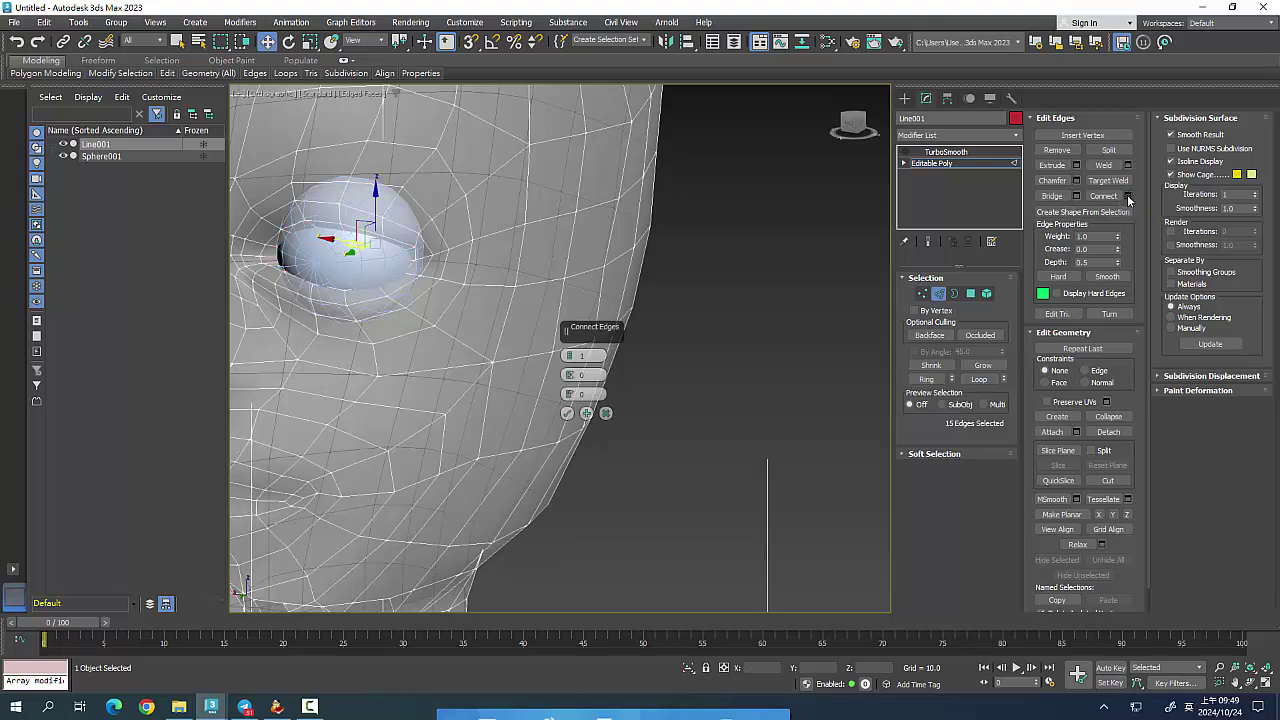
{"action": "mouse_move", "coordinate": [744, 380]}
{"action": "middle_mouse_down", "text": "alt"}
{"action": "mouse_move", "coordinate": [724, 352]}
{"action": "mouse_move", "coordinate": [756, 361]}
{"action": "mouse_move", "coordinate": [797, 345]}
{"action": "mouse_move", "coordinate": [870, 366]}
{"action": "mouse_move", "coordinate": [782, 388]}
{"action": "mouse_move", "coordinate": [743, 354]}
{"action": "mouse_move", "coordinate": [893, 362]}
{"action": "mouse_move", "coordinate": [545, 298]}
{"action": "middle_mouse_up", "text": "alt"}
{"action": "scroll", "coordinate": [545, 295], "scroll_direction": "up", "scroll_amount": 5}
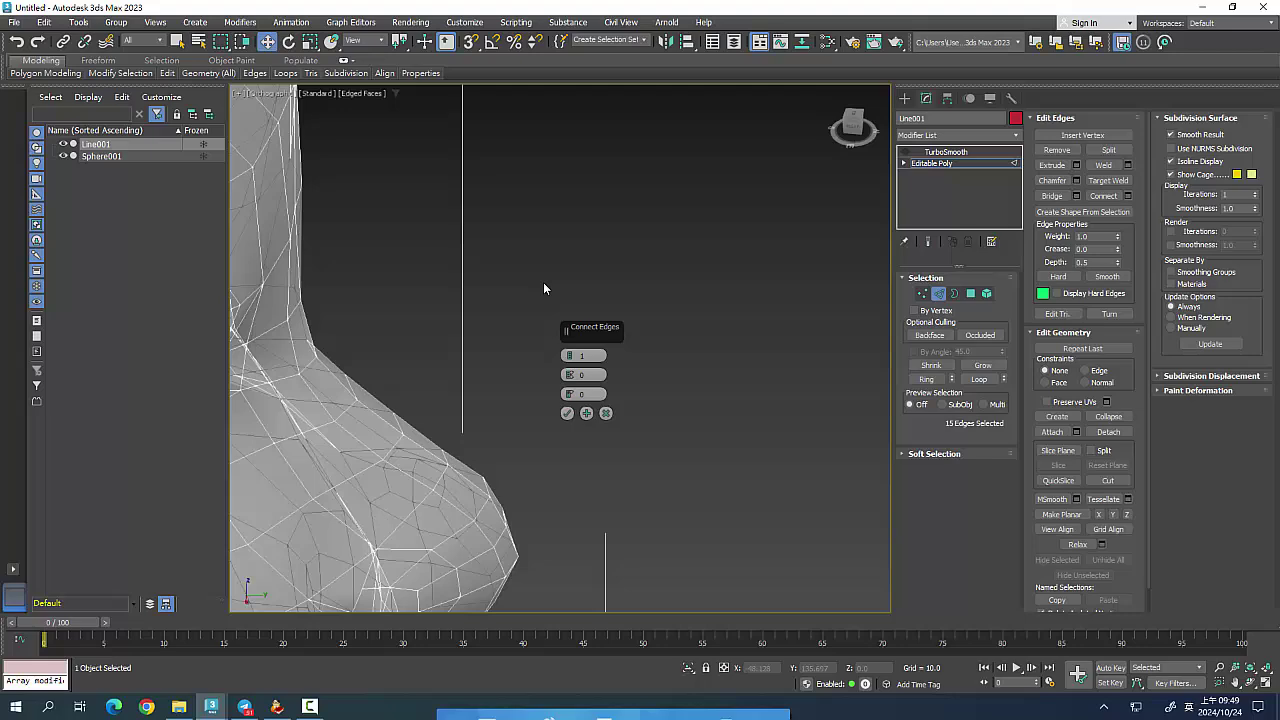
{"action": "left_click", "coordinate": [606, 413]}
{"action": "scroll", "coordinate": [546, 367], "scroll_direction": "up", "scroll_amount": 3}
{"action": "scroll", "coordinate": [653, 358], "scroll_direction": "up", "scroll_amount": 2}
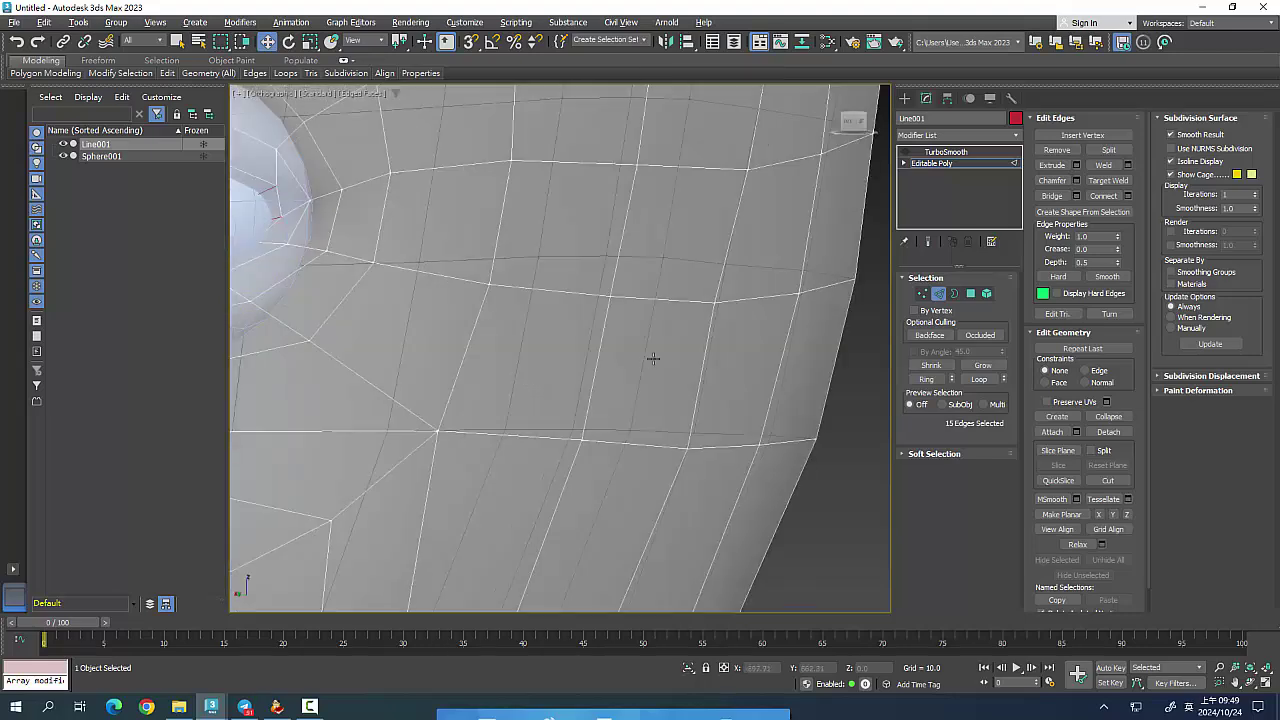
{"action": "scroll", "coordinate": [653, 358], "scroll_direction": "down", "scroll_amount": 5}
{"action": "left_click", "coordinate": [843, 421]}
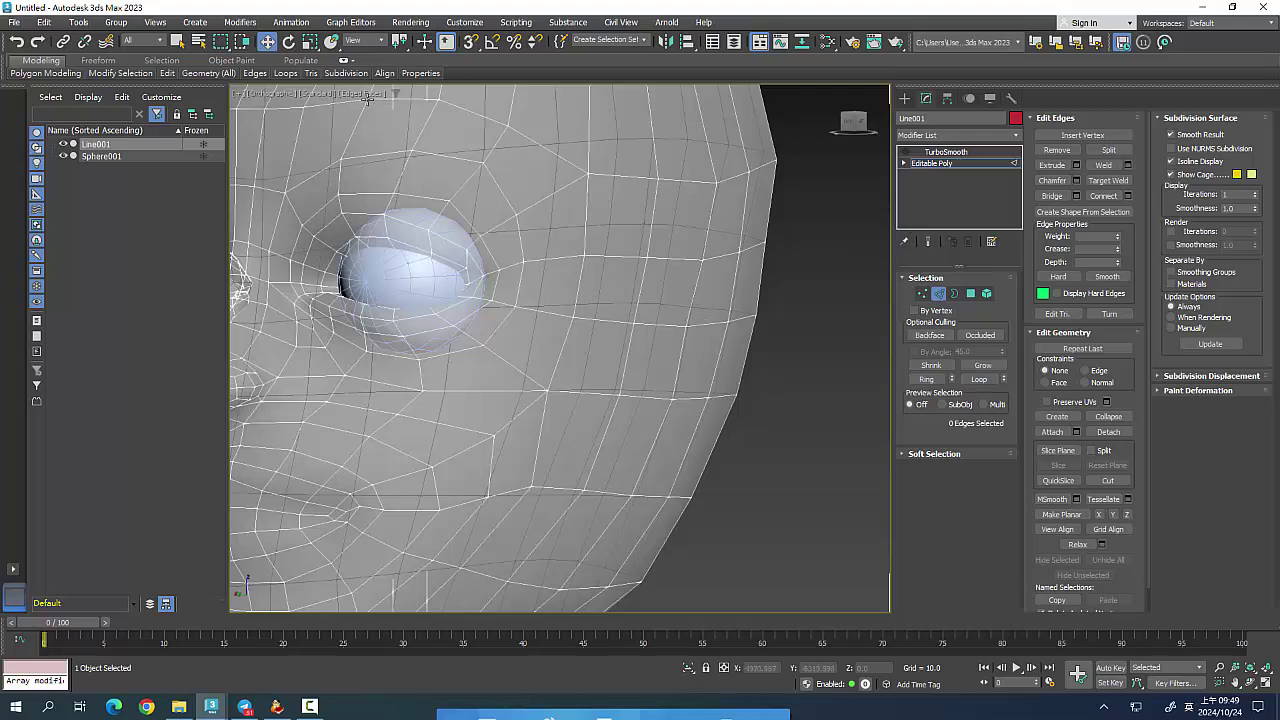
{"action": "left_click", "coordinate": [938, 293]}
Frame the eye and eyeball from the Front view at an angle, then select Line001.
{"action": "left_click", "coordinate": [383, 288]}
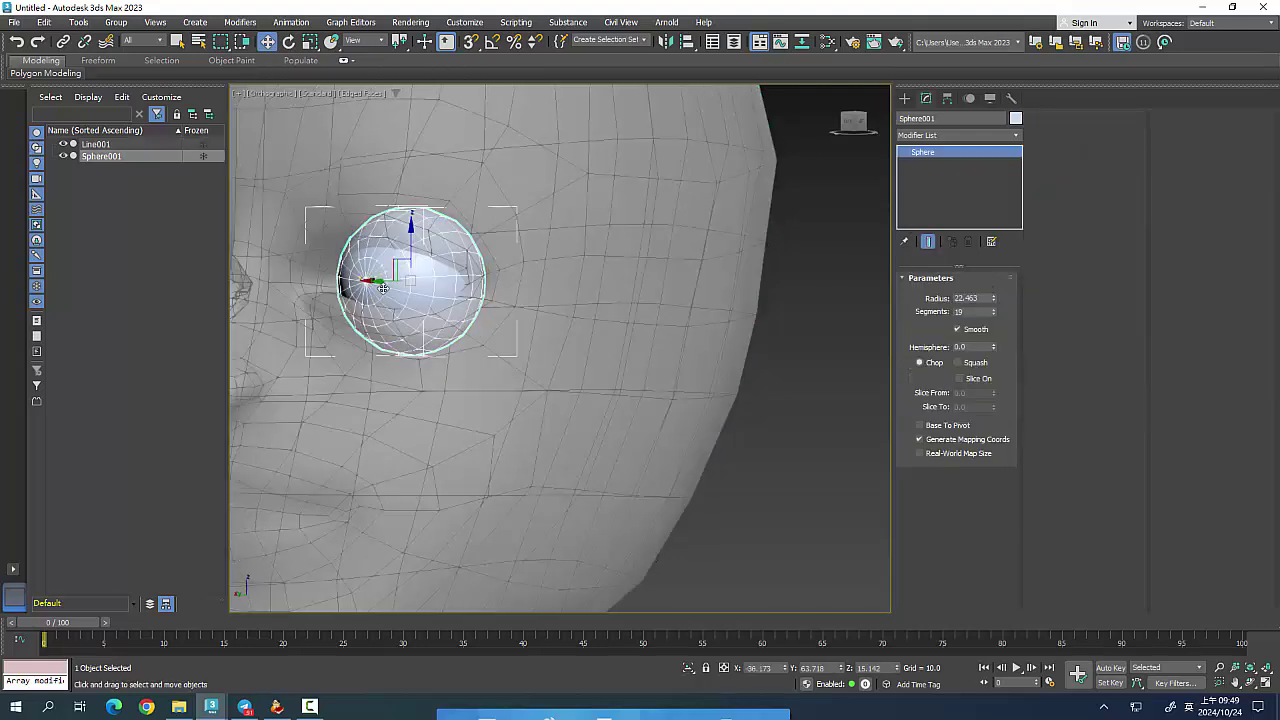
{"action": "left_click", "coordinate": [817, 476]}
{"action": "key", "text": "shift+g"}
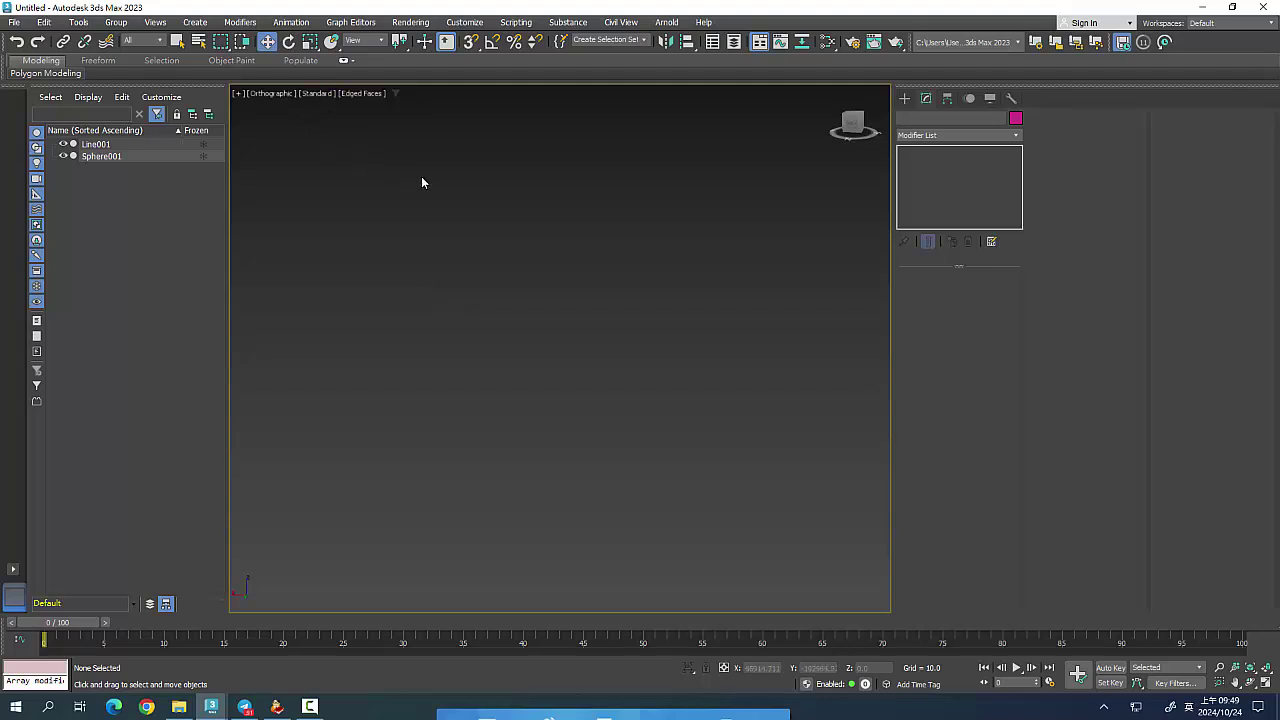
{"action": "left_click", "coordinate": [97, 156]}
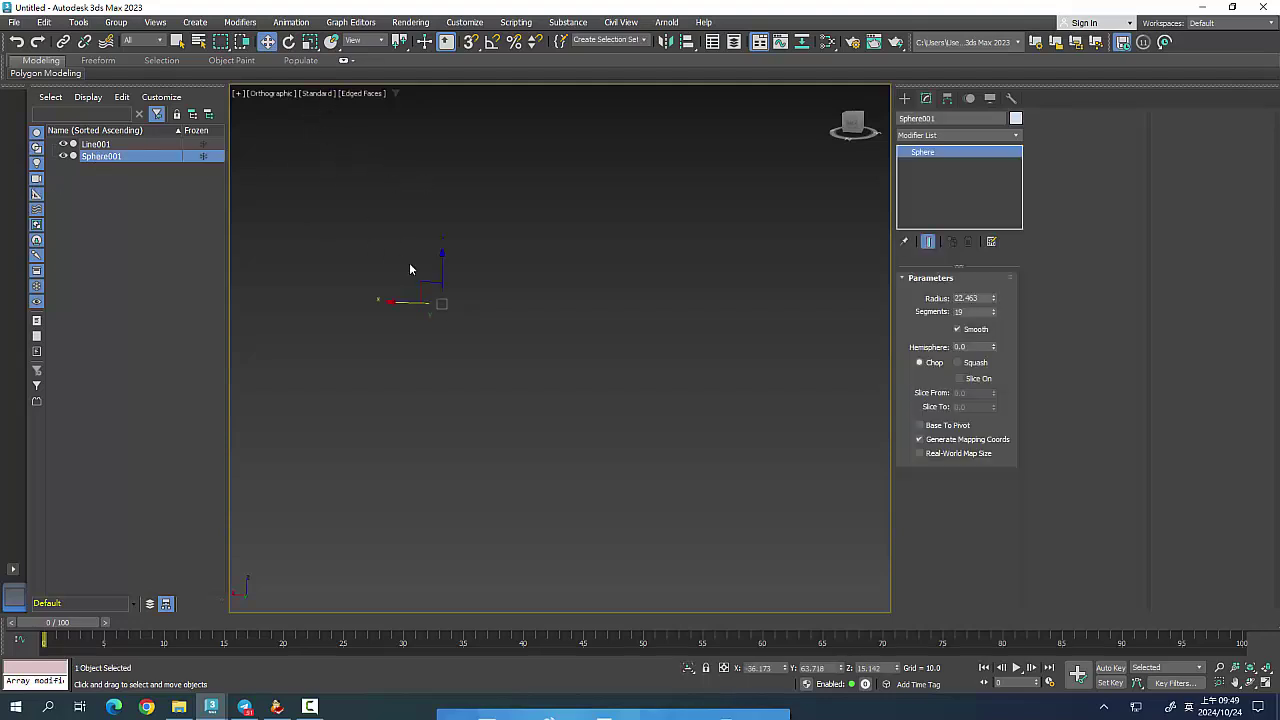
{"action": "key", "text": "f"}
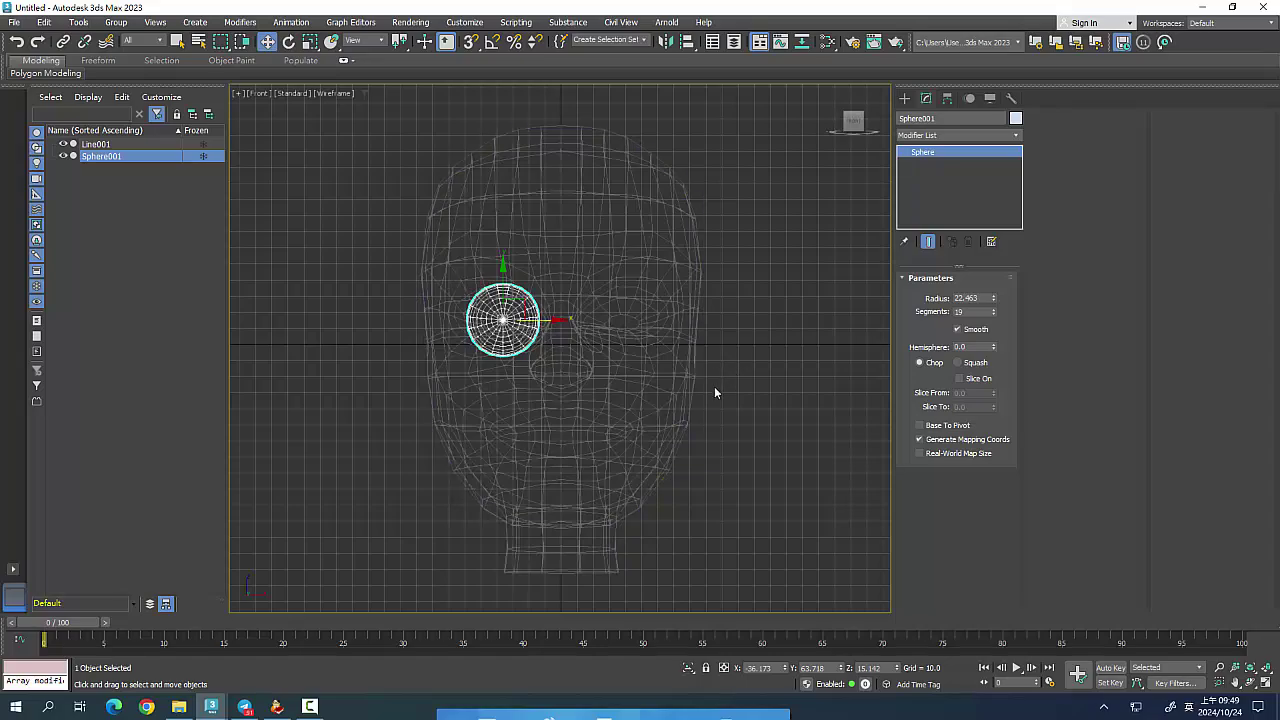
{"action": "mouse_move", "coordinate": [714, 386]}
{"action": "middle_mouse_down", "text": "alt"}
{"action": "mouse_move", "coordinate": [675, 405]}
{"action": "mouse_move", "coordinate": [435, 407]}
{"action": "middle_mouse_up", "text": "alt"}
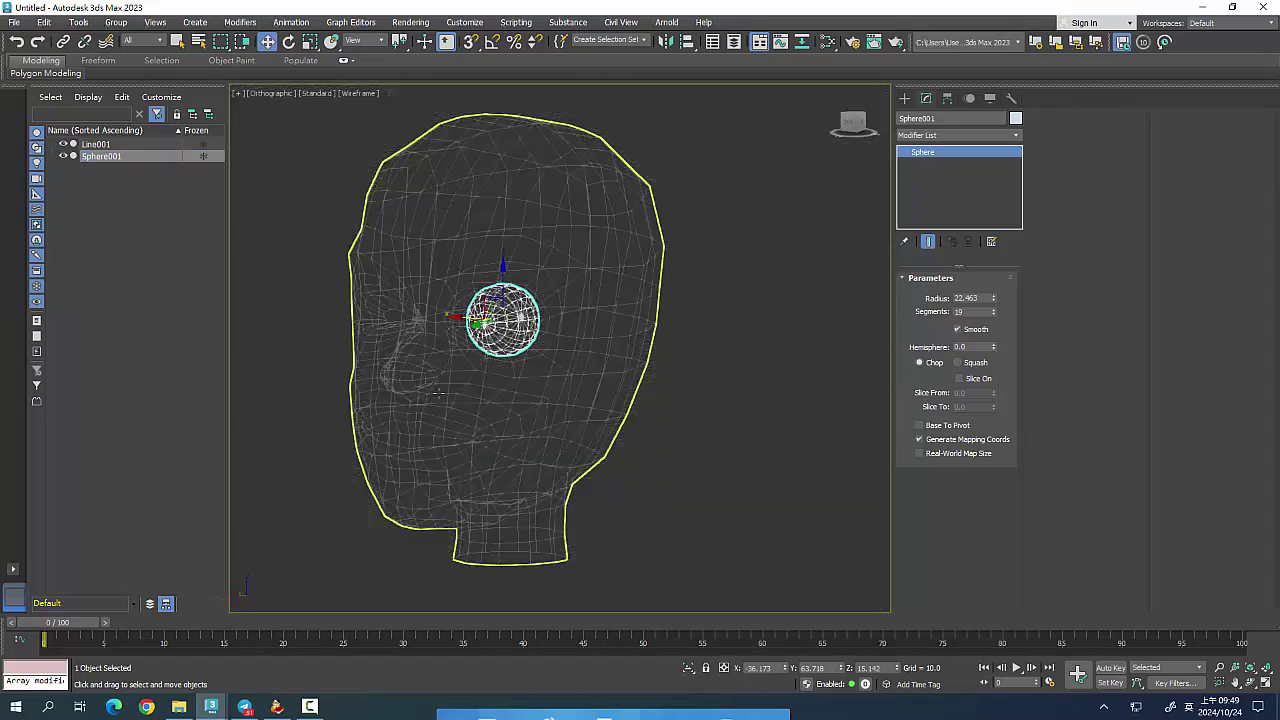
{"action": "scroll", "coordinate": [435, 407], "scroll_direction": "up", "scroll_amount": 4}
{"action": "left_click", "coordinate": [403, 251]}
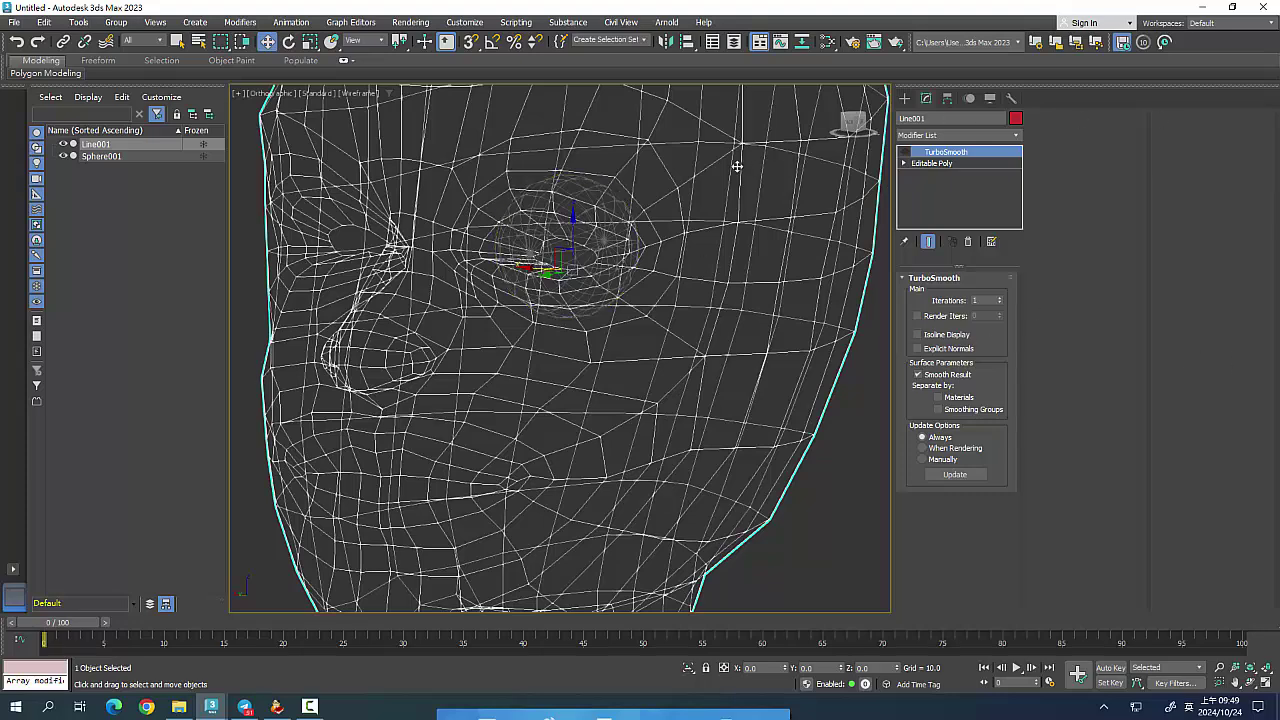
Ring-select edges beside the eye on Line001's Editable Poly and connect them with 1 segment.
{"action": "left_click", "coordinate": [940, 163]}
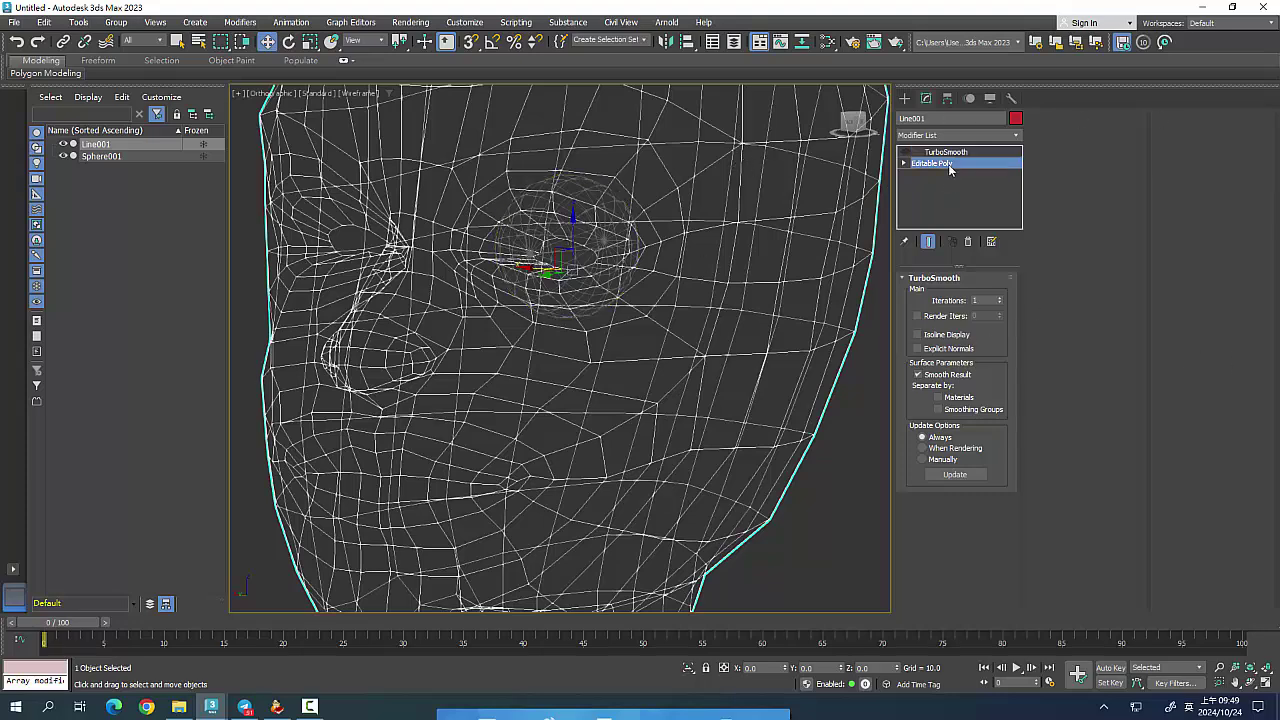
{"action": "left_click", "coordinate": [938, 293]}
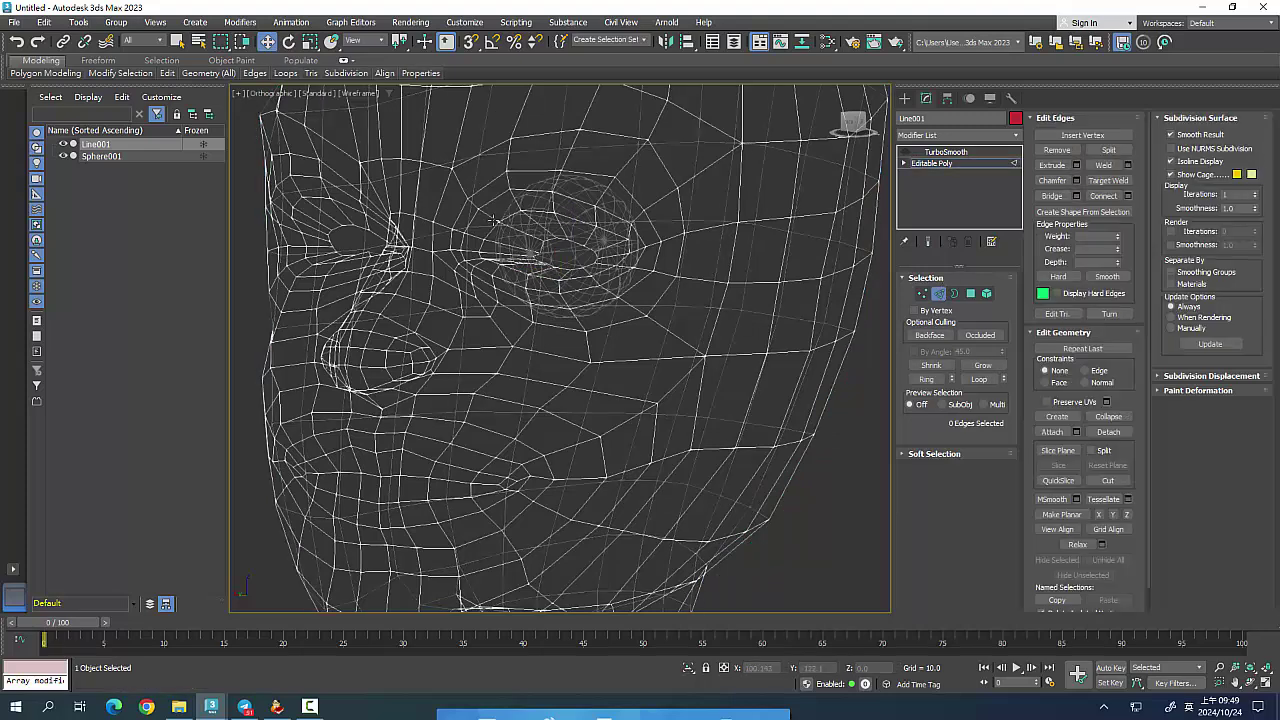
{"action": "left_click", "coordinate": [492, 219]}
{"action": "left_click", "coordinate": [935, 380]}
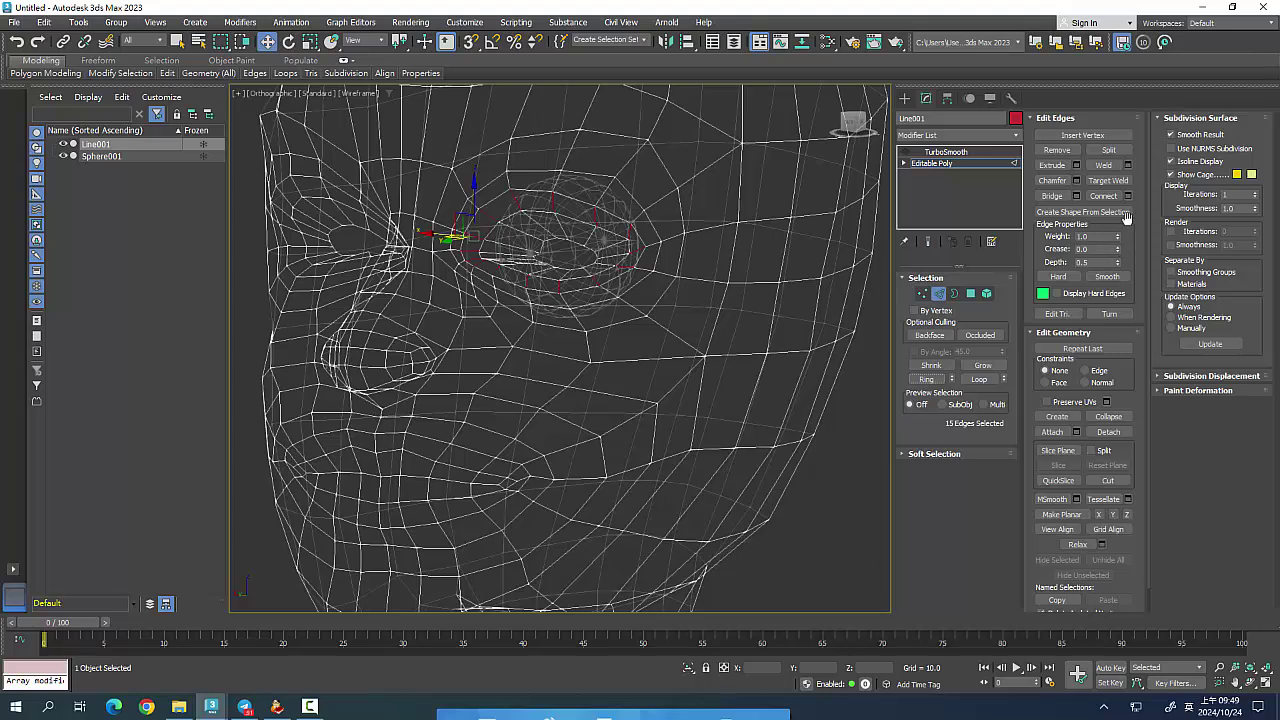
{"action": "left_click", "coordinate": [1127, 197]}
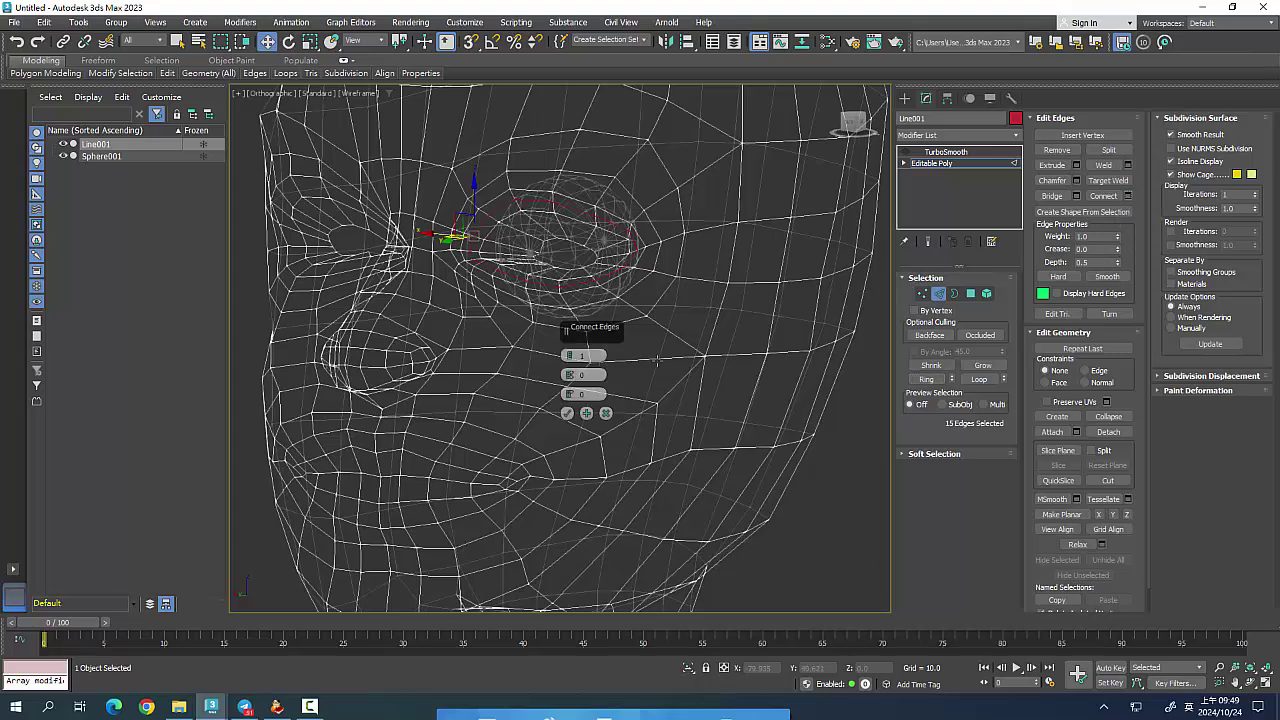
{"action": "left_click", "coordinate": [567, 414]}
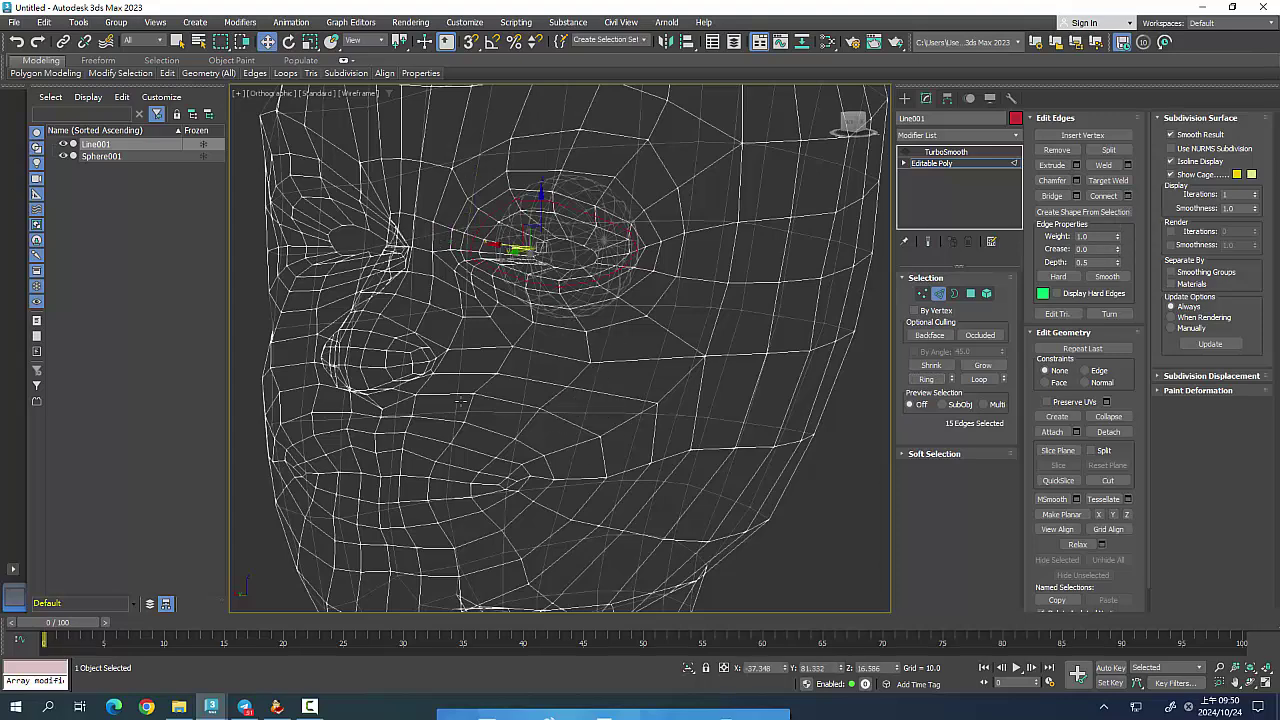
Show the head shaded with edges overlaid to inspect the new eye loop.
{"action": "mouse_move", "coordinate": [578, 313]}
{"action": "middle_mouse_down", "text": "alt"}
{"action": "mouse_move", "coordinate": [515, 376]}
{"action": "mouse_move", "coordinate": [522, 361]}
{"action": "middle_mouse_up", "text": "alt"}
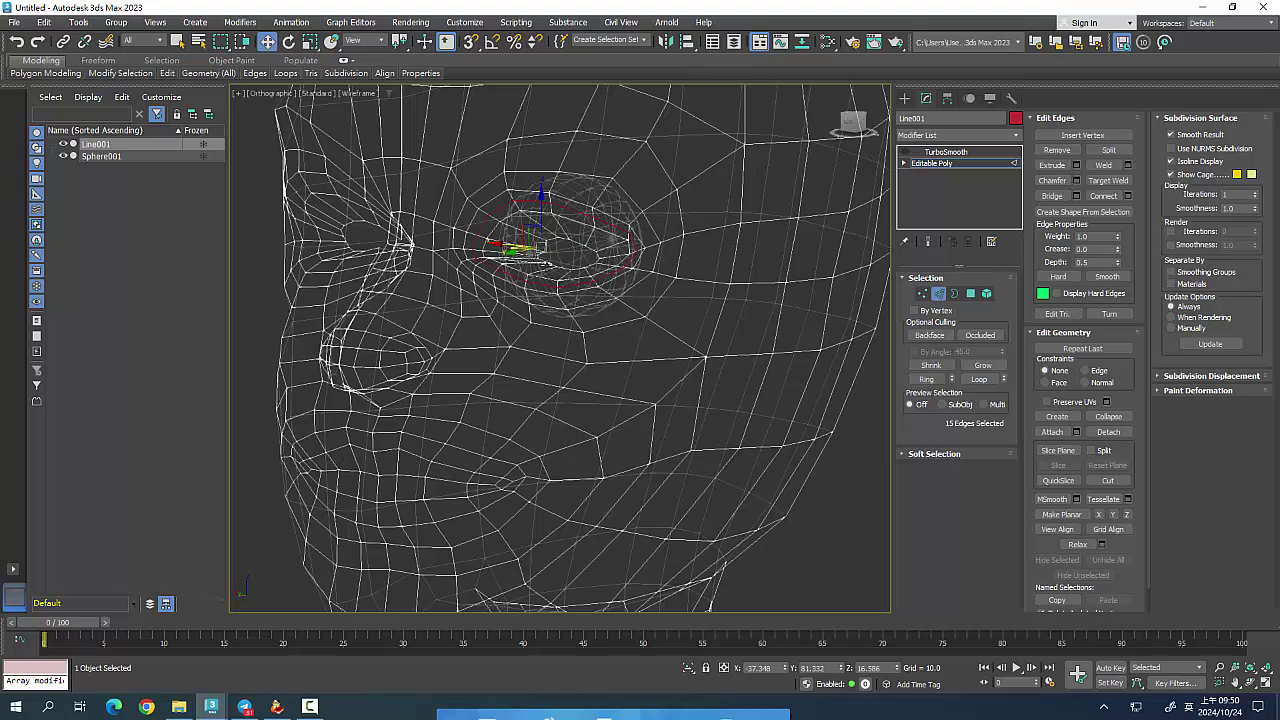
{"action": "key", "text": "F3"}
{"action": "key", "text": "F4"}
{"action": "key", "text": "F3"}
{"action": "key", "text": "F3"}
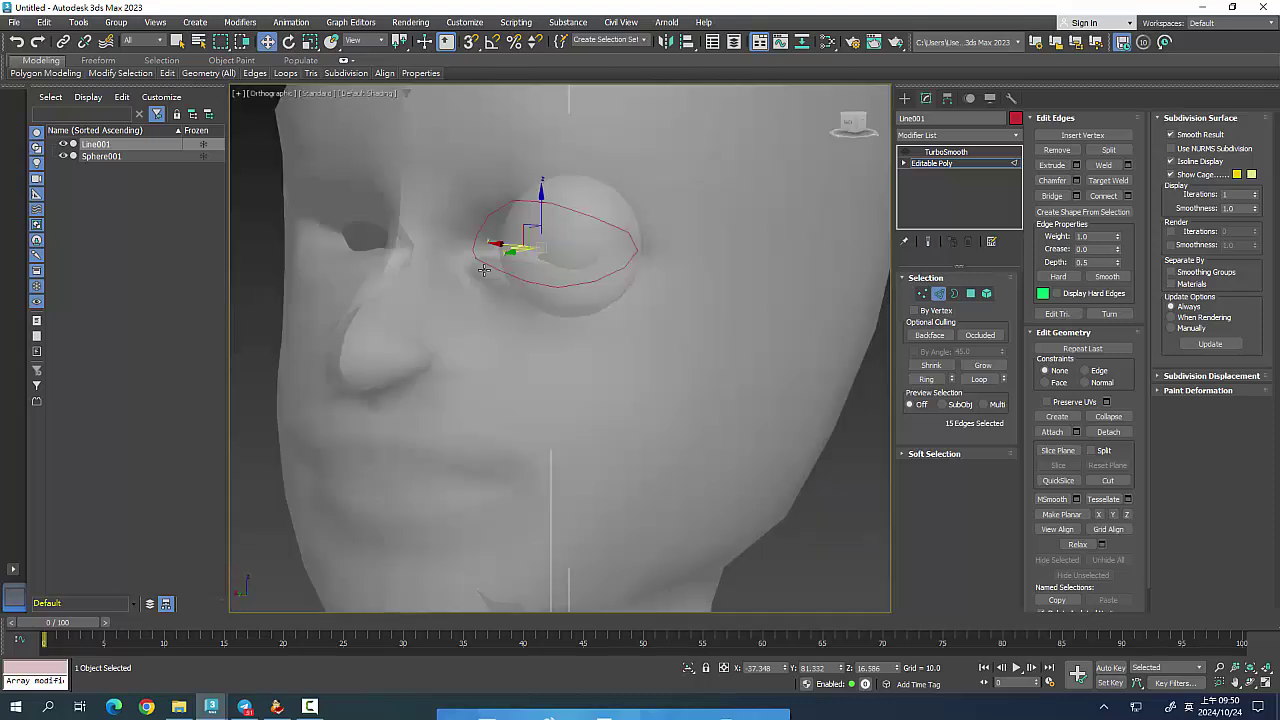
{"action": "key", "text": "F4"}
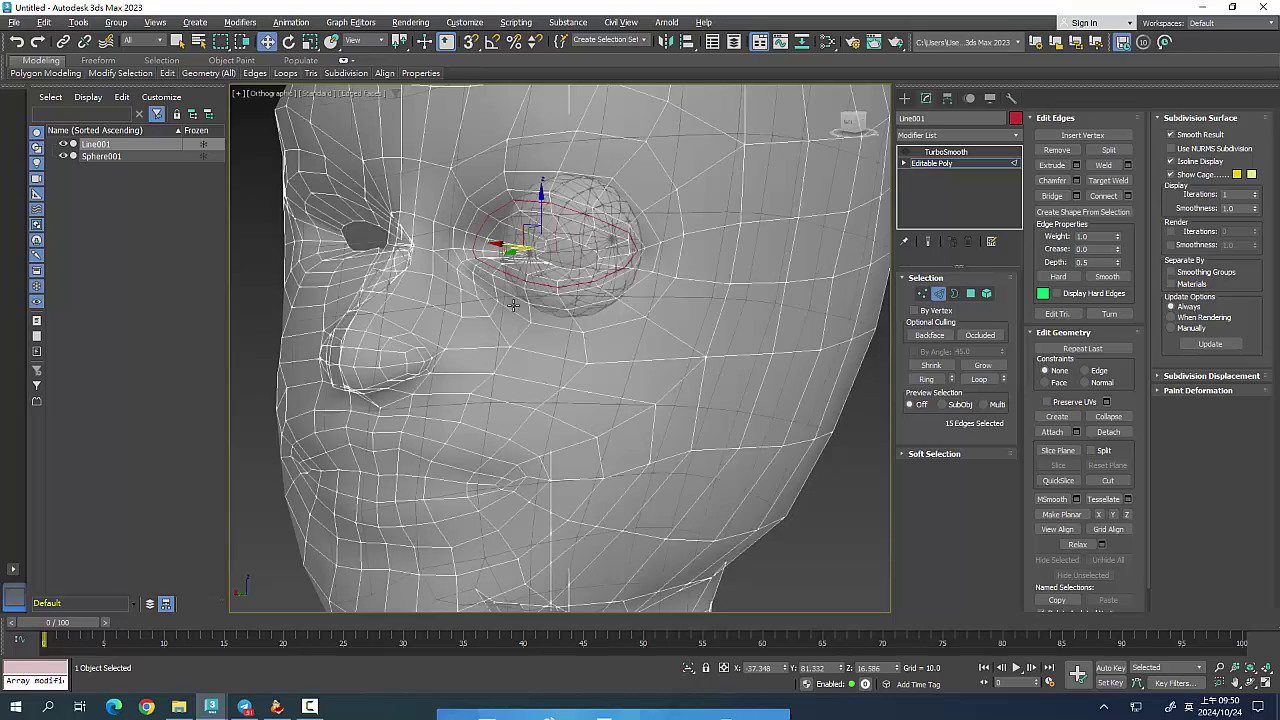
Shift the new eye loop slightly and scale it to 90% along Z, narrowing it sideways.
{"action": "mouse_move", "coordinate": [512, 305]}
{"action": "middle_mouse_down", "text": "alt"}
{"action": "mouse_move", "coordinate": [523, 343]}
{"action": "mouse_move", "coordinate": [524, 285]}
{"action": "middle_mouse_up", "text": "alt"}
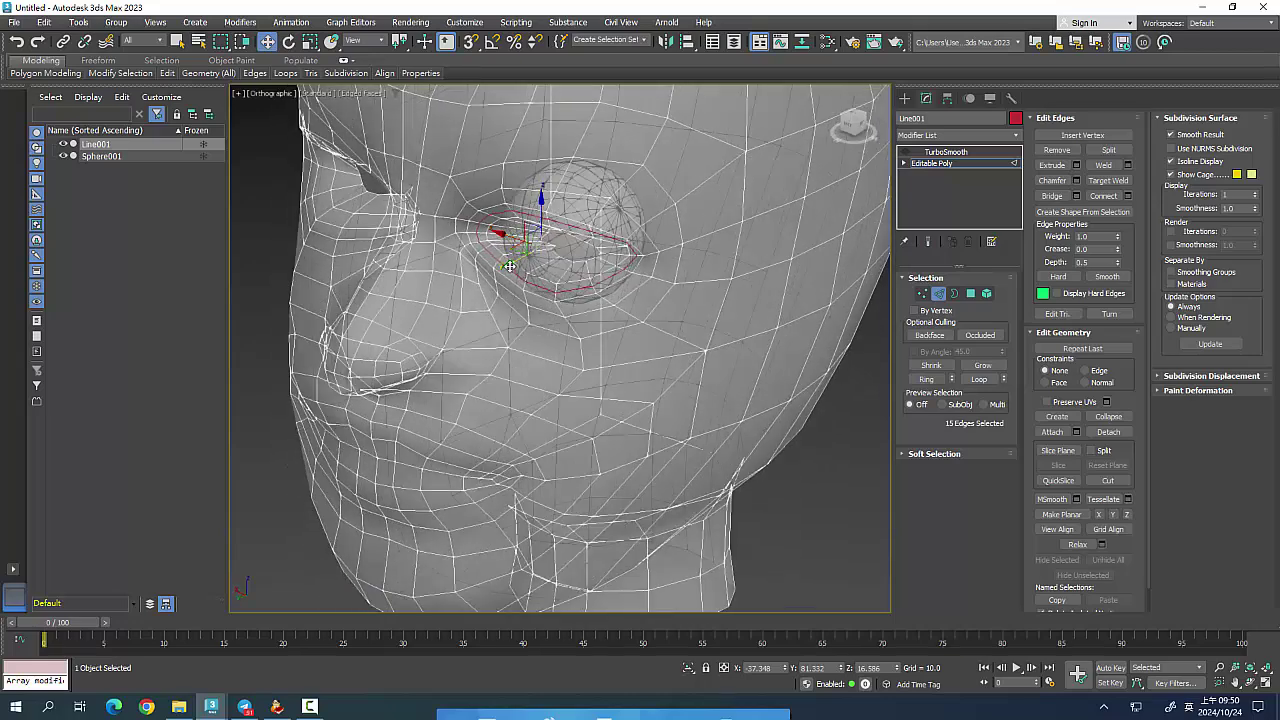
{"action": "left_click_drag", "start_coordinate": [509, 265], "coordinate": [512, 264]}
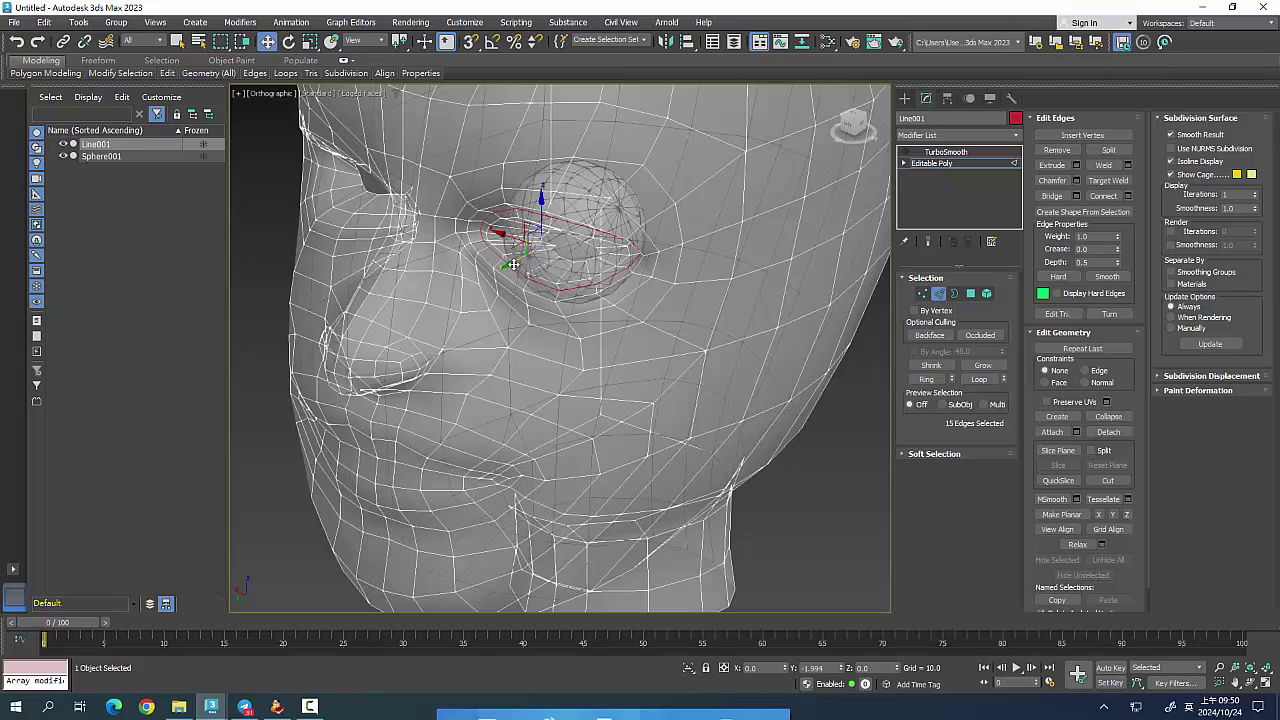
{"action": "mouse_move", "coordinate": [504, 349]}
{"action": "middle_mouse_down", "text": "alt"}
{"action": "mouse_move", "coordinate": [476, 318]}
{"action": "mouse_move", "coordinate": [493, 318]}
{"action": "middle_mouse_up", "text": "alt"}
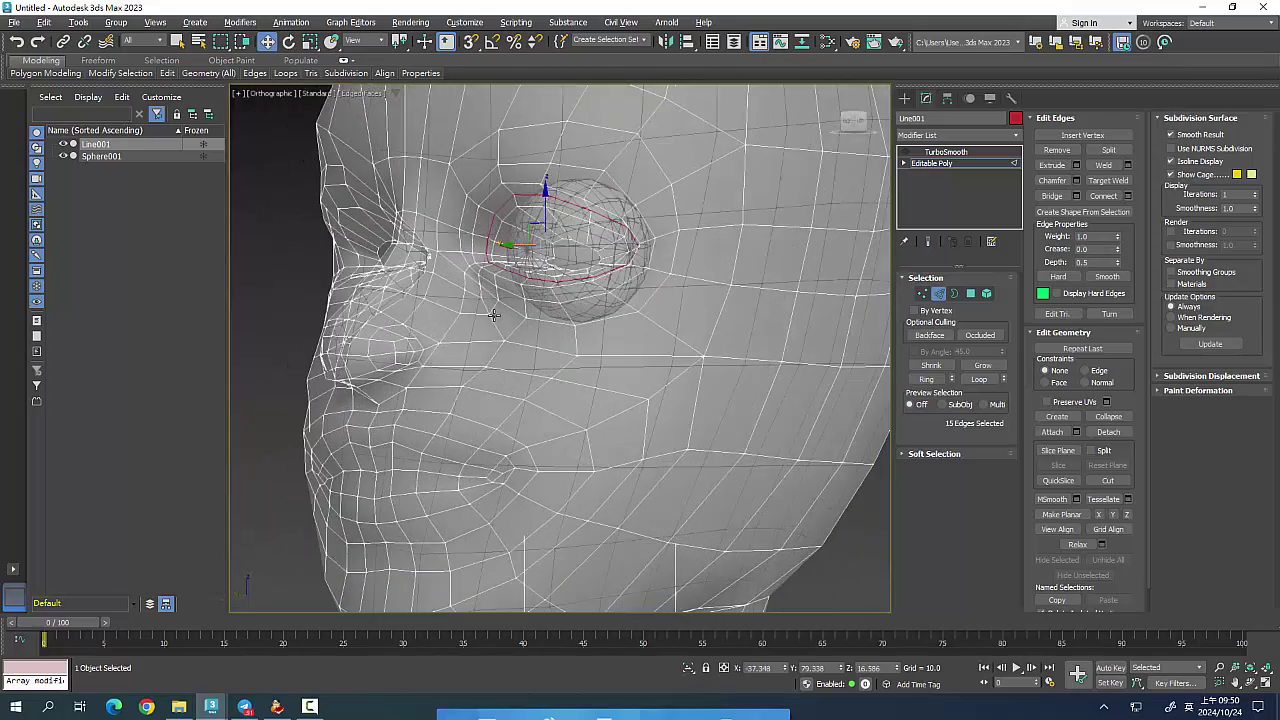
{"action": "left_click", "coordinate": [310, 41]}
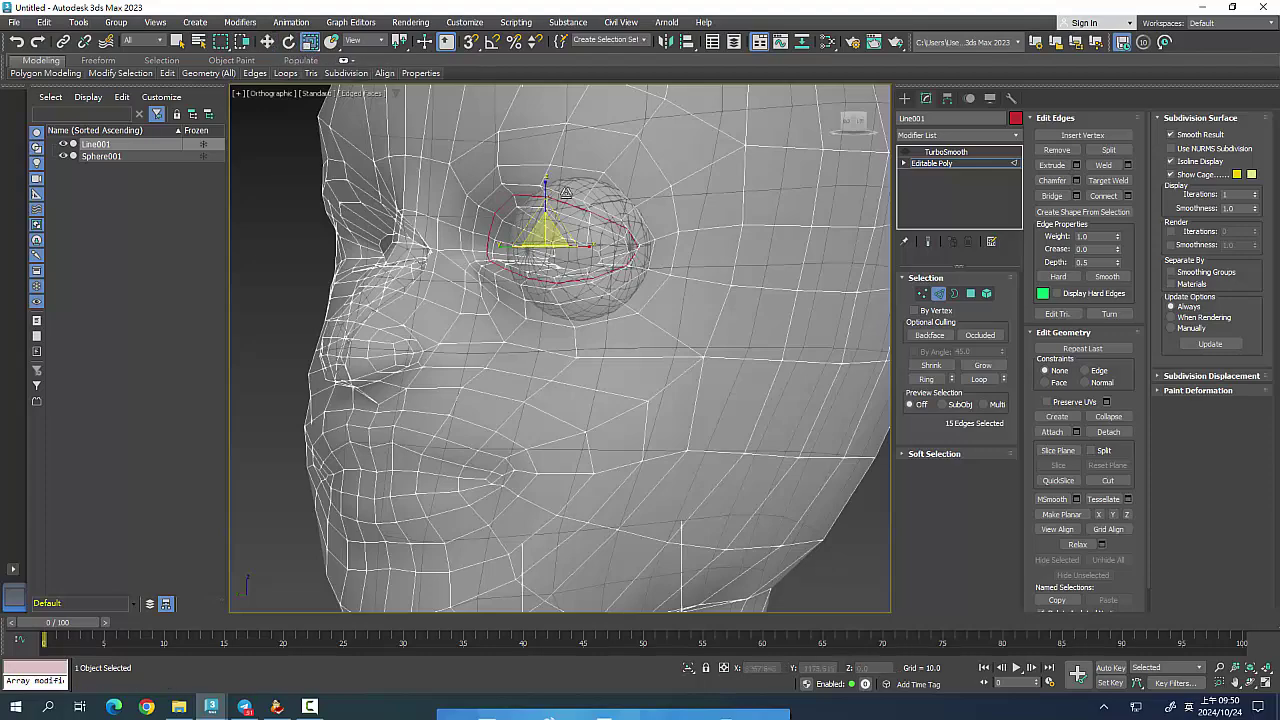
{"action": "left_click_drag", "start_coordinate": [547, 188], "coordinate": [547, 195]}
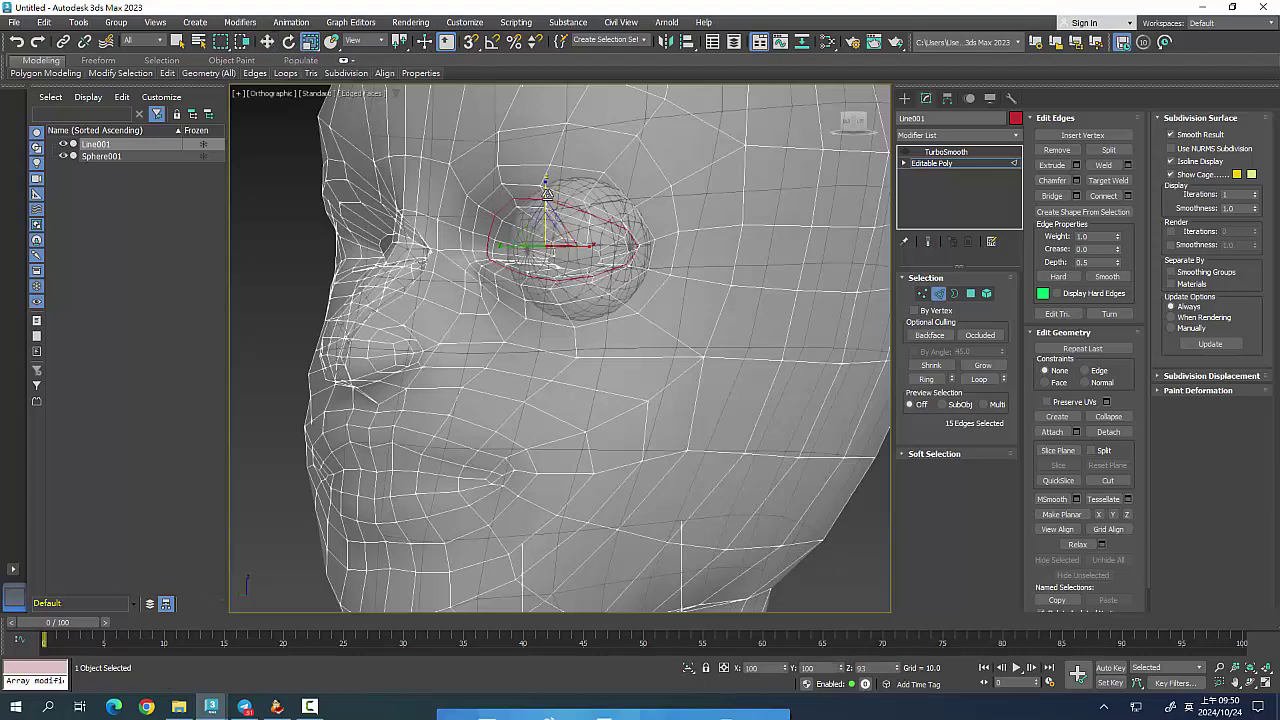
{"action": "middle_click_drag", "start_coordinate": [547, 195], "coordinate": [561, 316], "text": "alt"}
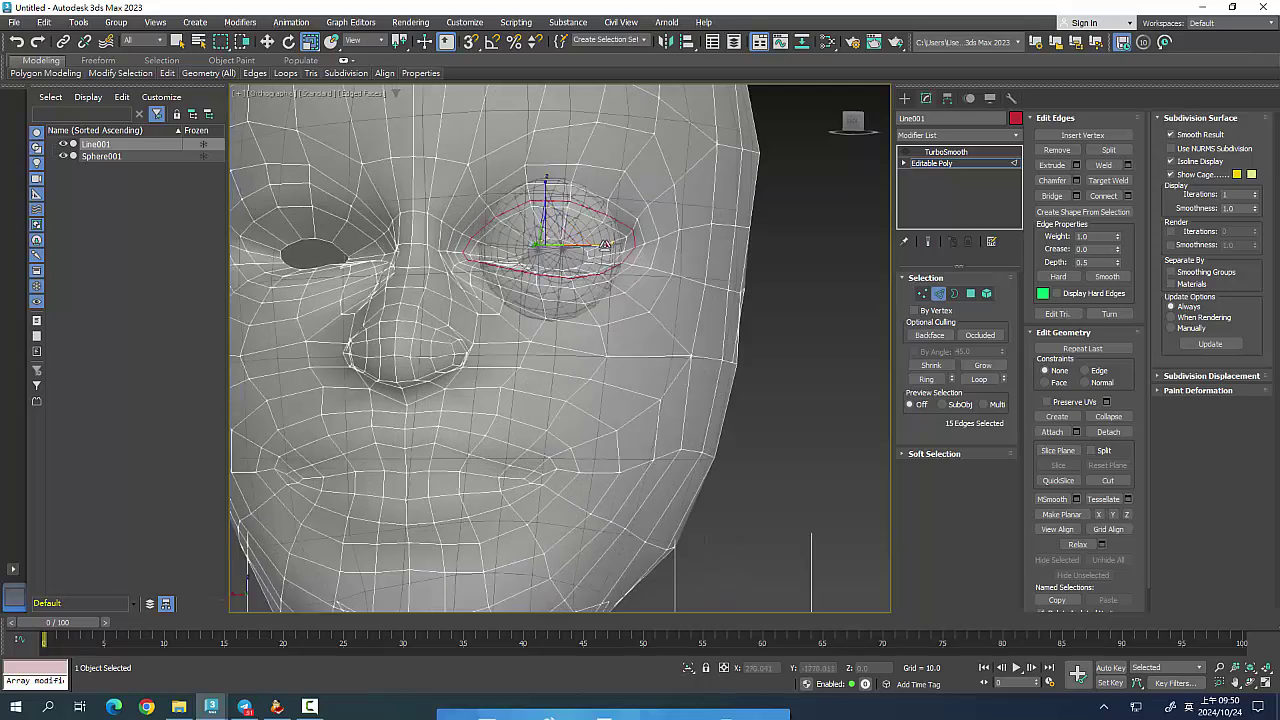
{"action": "left_click_drag", "start_coordinate": [605, 244], "coordinate": [598, 245]}
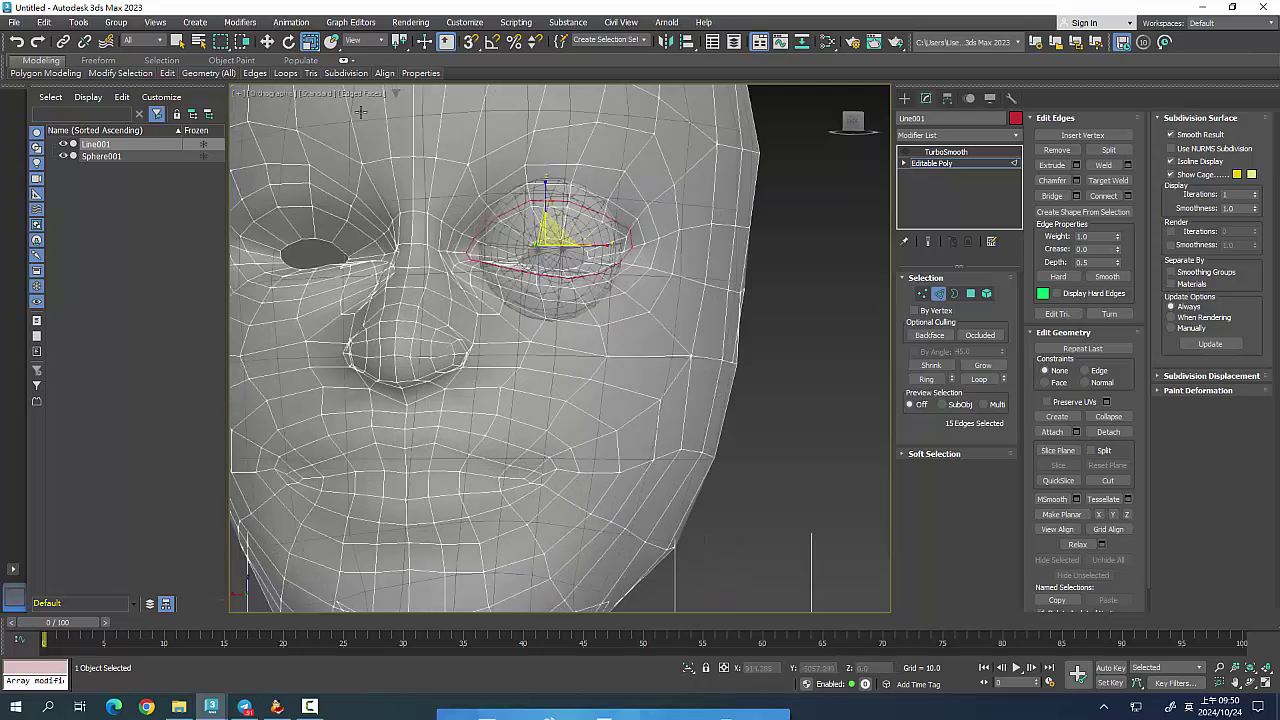
Raise and push back the eye loop slightly, then exit the Edge sub-object level.
{"action": "key", "text": "w"}
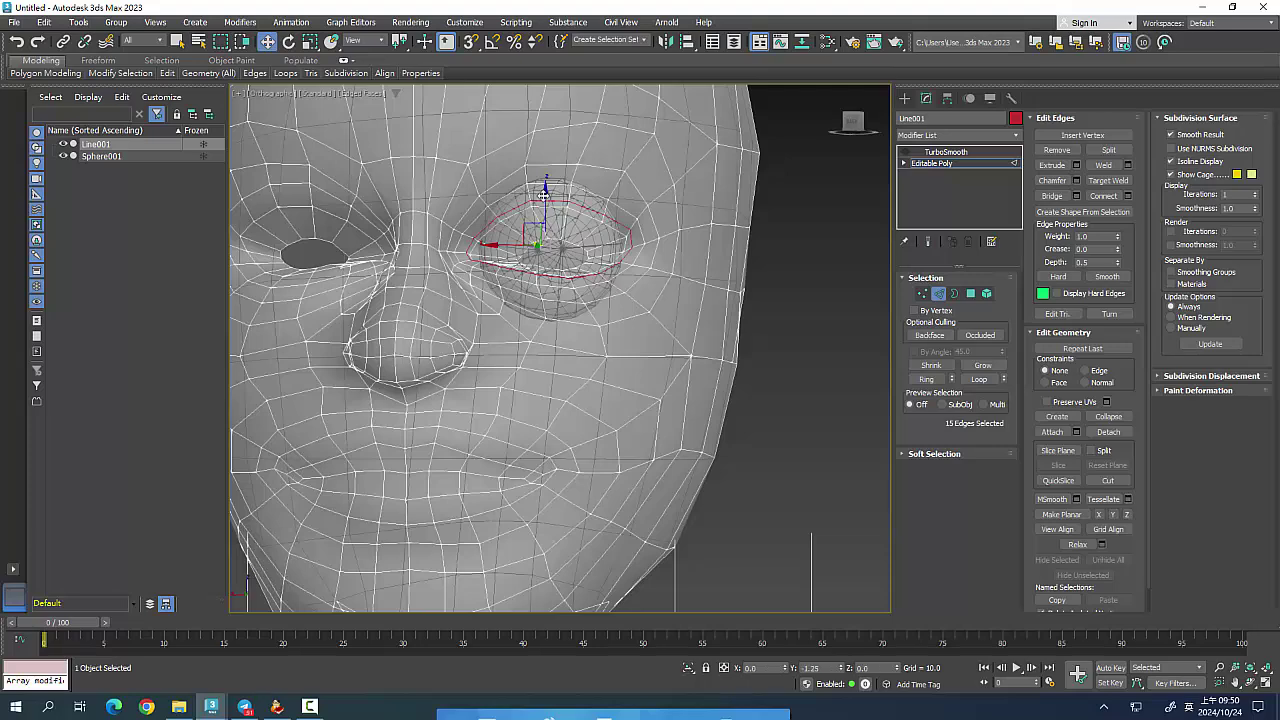
{"action": "left_click_drag", "start_coordinate": [543, 200], "coordinate": [541, 192]}
{"action": "middle_click_drag", "start_coordinate": [571, 304], "coordinate": [564, 278], "text": "alt"}
{"action": "left_click_drag", "start_coordinate": [546, 190], "coordinate": [546, 191]}
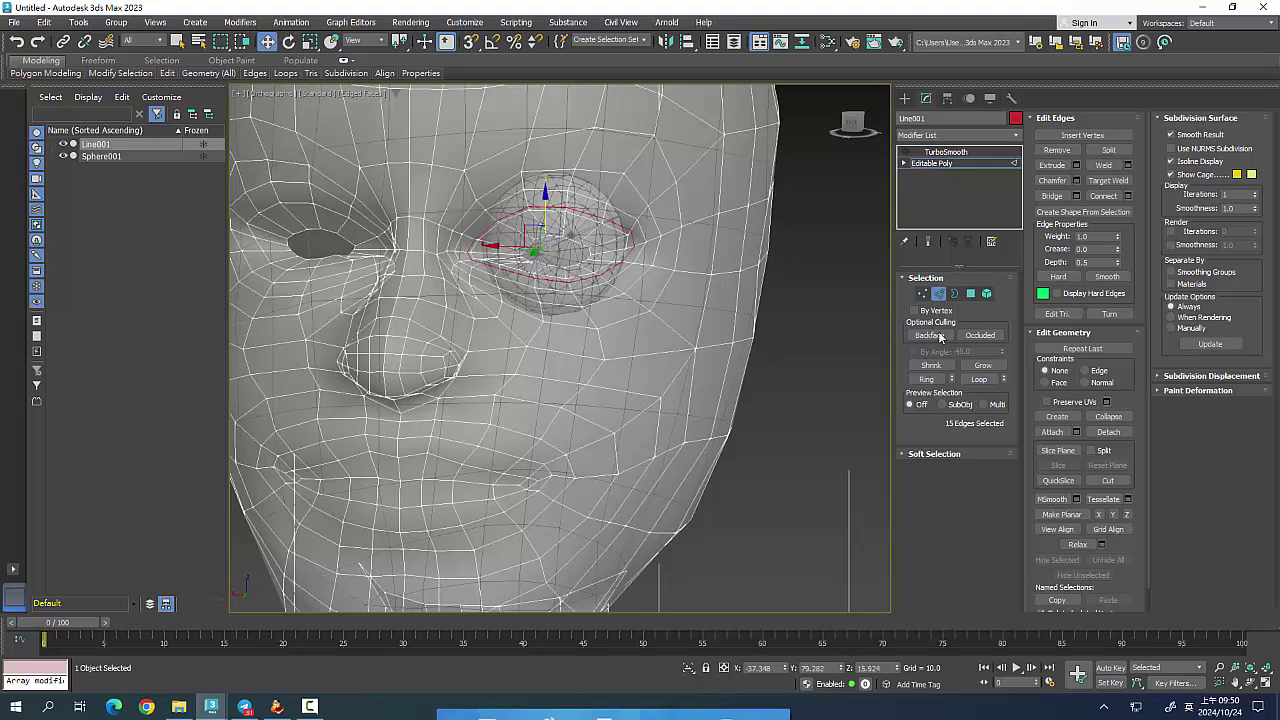
{"action": "left_click", "coordinate": [938, 293]}
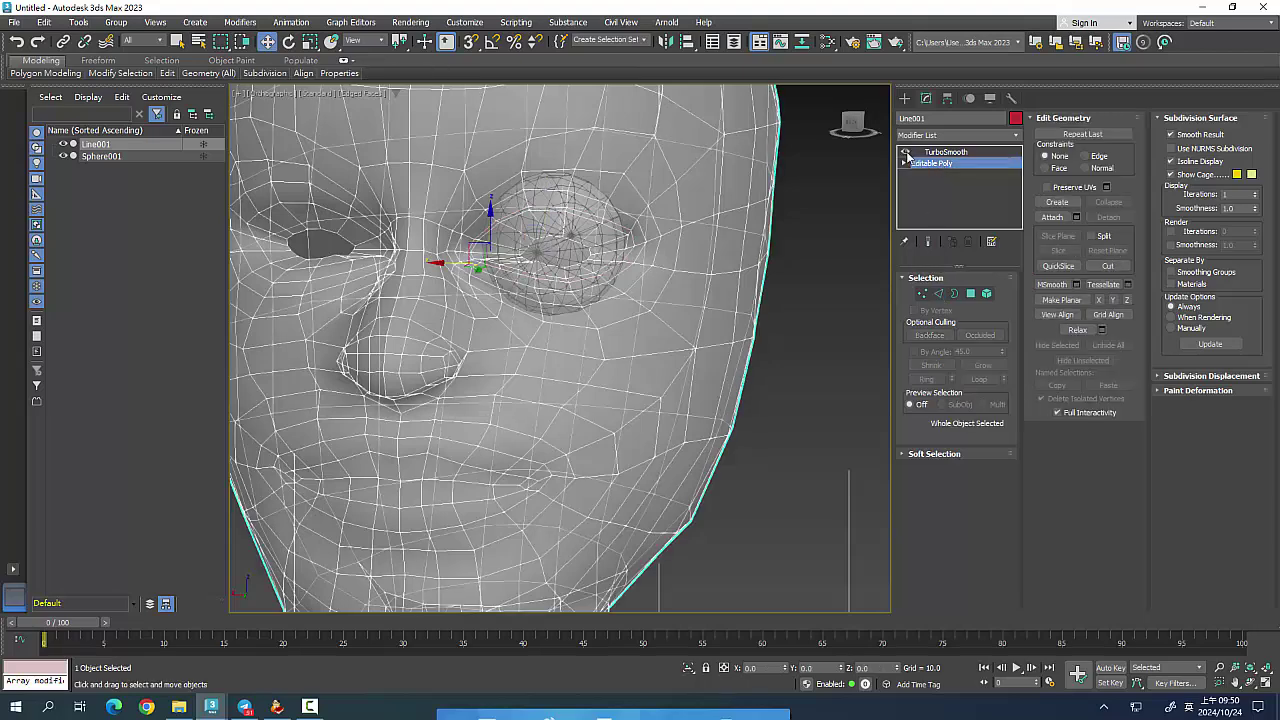
Turn Line001's TurboSmooth back on and frame the smoothed eye and cheek.
{"action": "mouse_move", "coordinate": [688, 392]}
{"action": "middle_mouse_down", "text": "alt"}
{"action": "mouse_move", "coordinate": [652, 416]}
{"action": "mouse_move", "coordinate": [527, 290]}
{"action": "mouse_move", "coordinate": [518, 325]}
{"action": "middle_mouse_up", "text": "alt"}
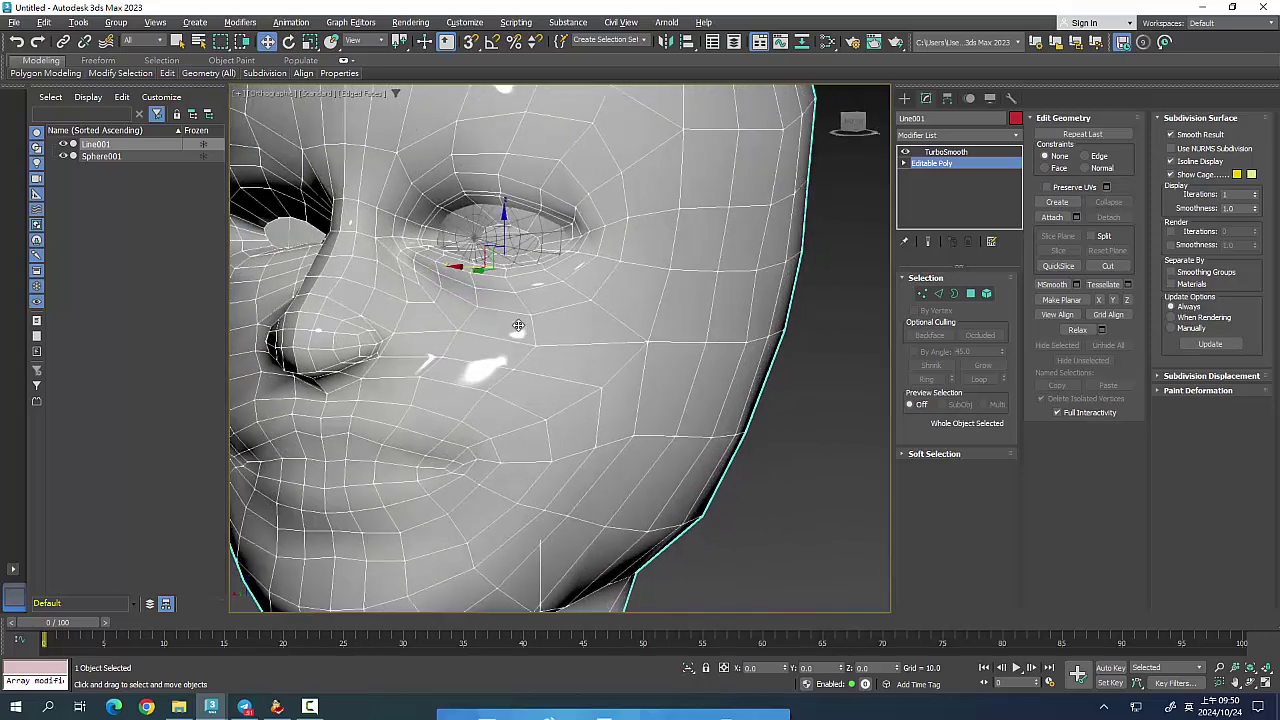
{"action": "left_click", "coordinate": [955, 153]}
{"action": "scroll", "coordinate": [737, 371], "scroll_direction": "down", "scroll_amount": 3}
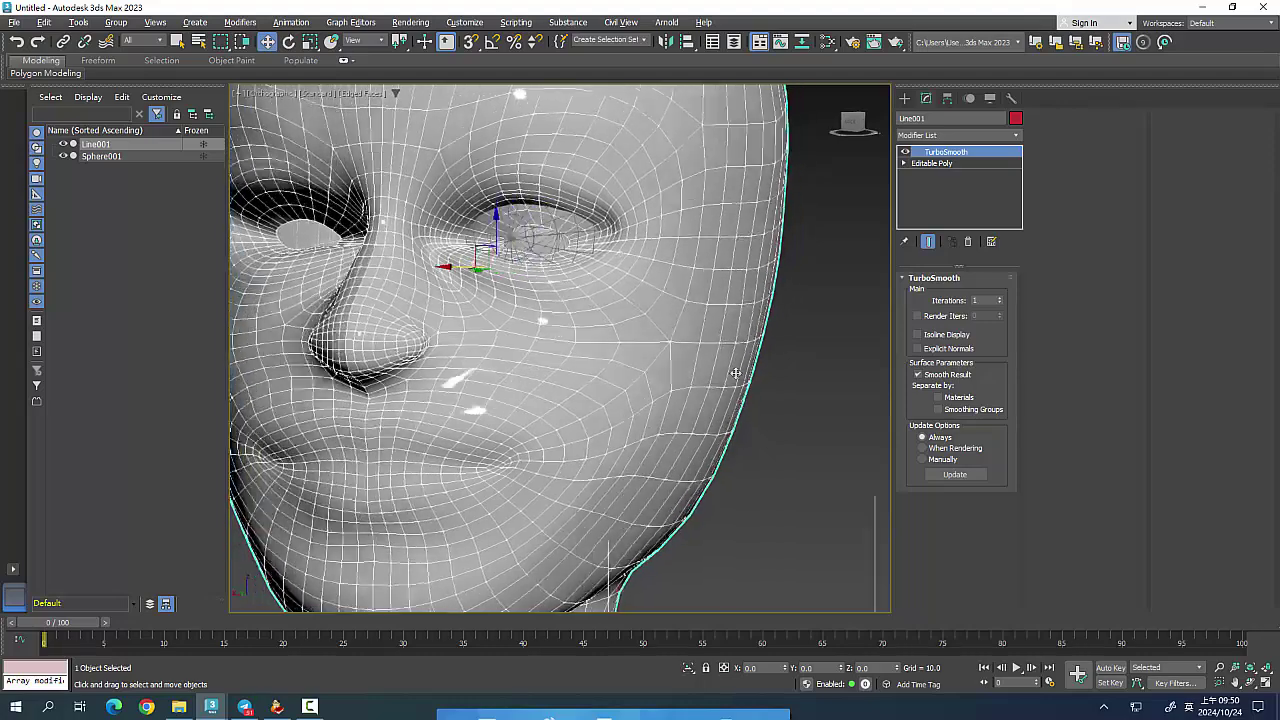
{"action": "scroll", "coordinate": [783, 366], "scroll_direction": "up", "scroll_amount": 3}
{"action": "mouse_move", "coordinate": [783, 366]}
{"action": "middle_mouse_down", "text": "alt"}
{"action": "mouse_move", "coordinate": [703, 375]}
{"action": "mouse_move", "coordinate": [722, 372]}
{"action": "middle_mouse_up", "text": "alt"}
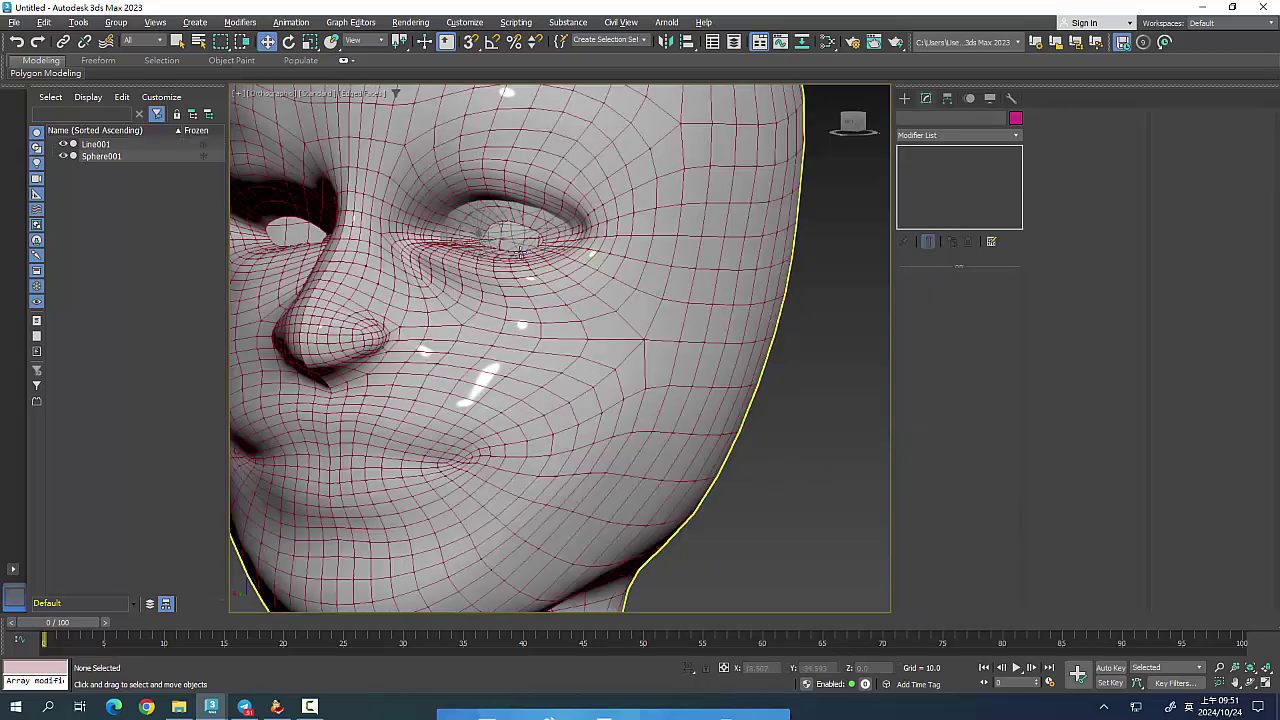
Select Sphere001 and enlarge its radius to about 23.6.
{"action": "left_click", "coordinate": [515, 240]}
{"action": "left_click", "coordinate": [760, 538]}
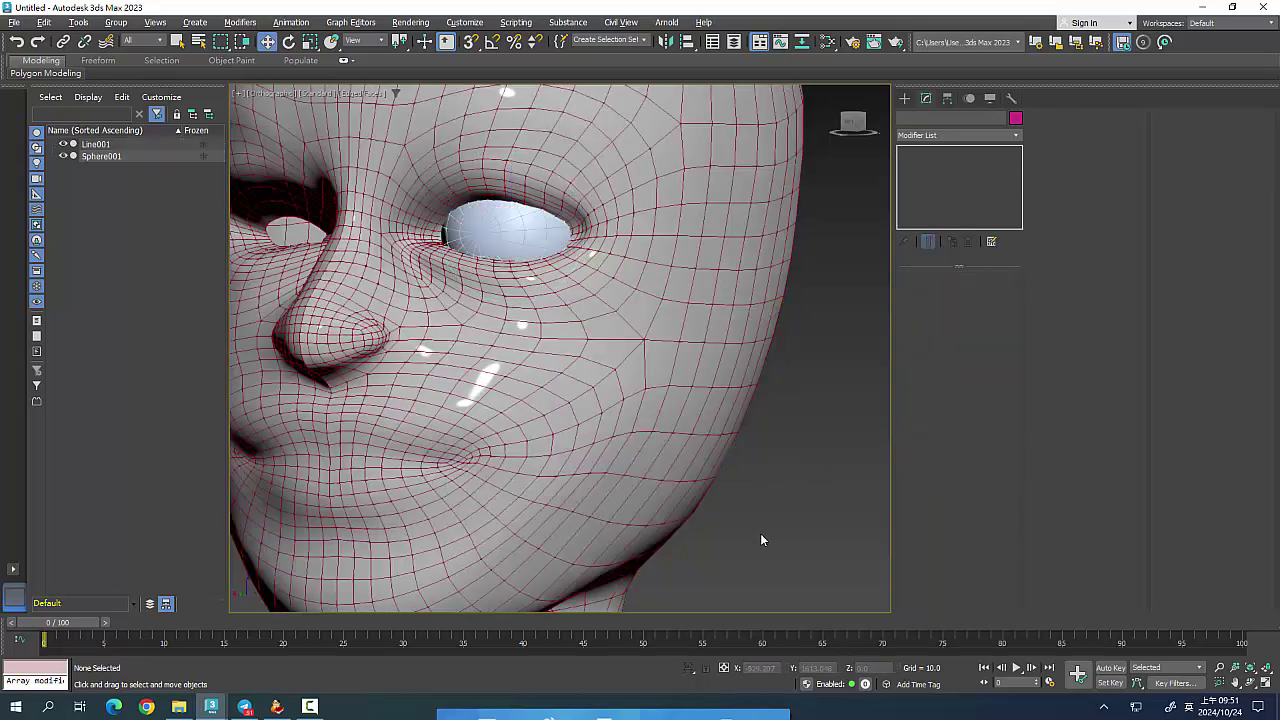
{"action": "middle_click_drag", "start_coordinate": [760, 540], "coordinate": [702, 494], "text": "alt"}
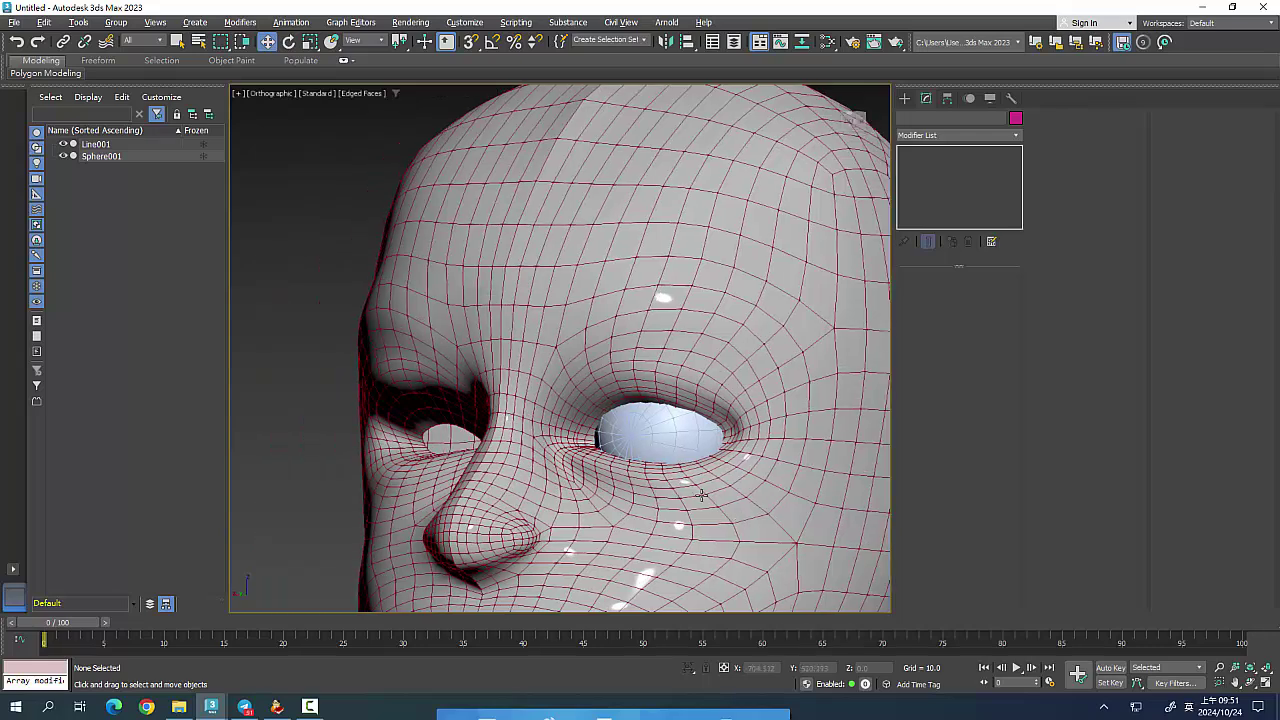
{"action": "left_click", "coordinate": [687, 452]}
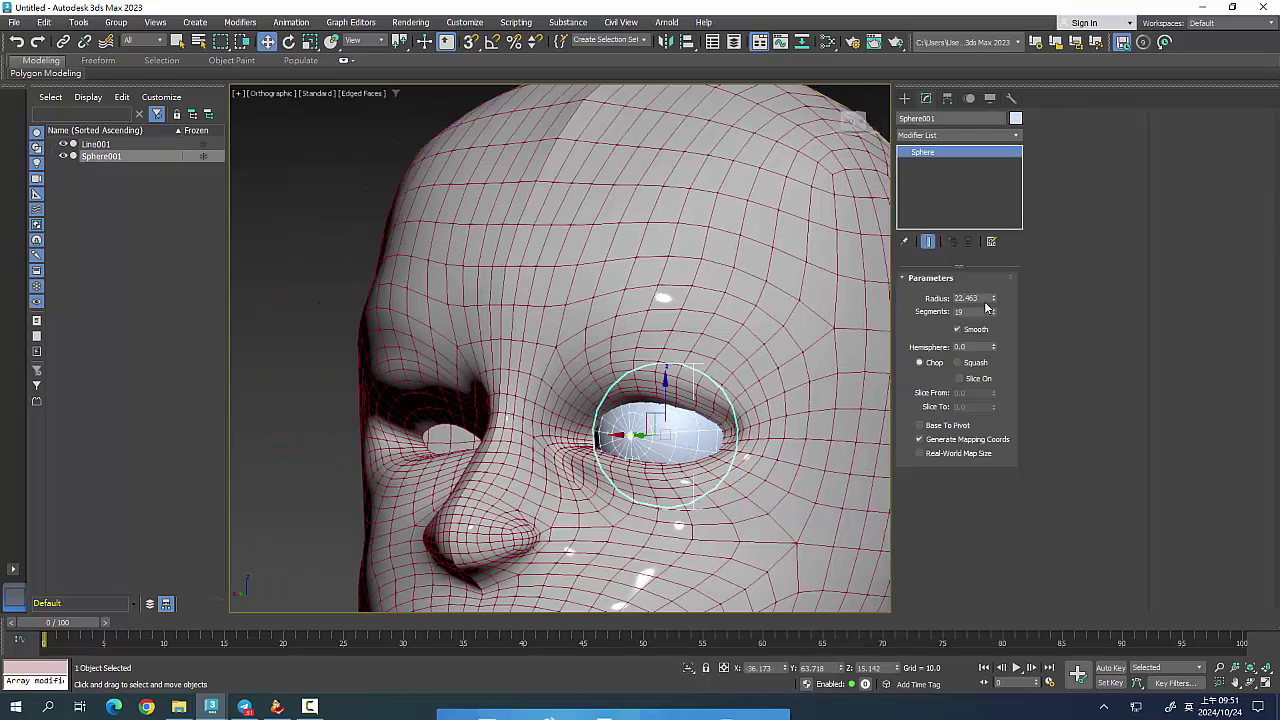
{"action": "left_click_drag", "start_coordinate": [995, 299], "coordinate": [995, 285]}
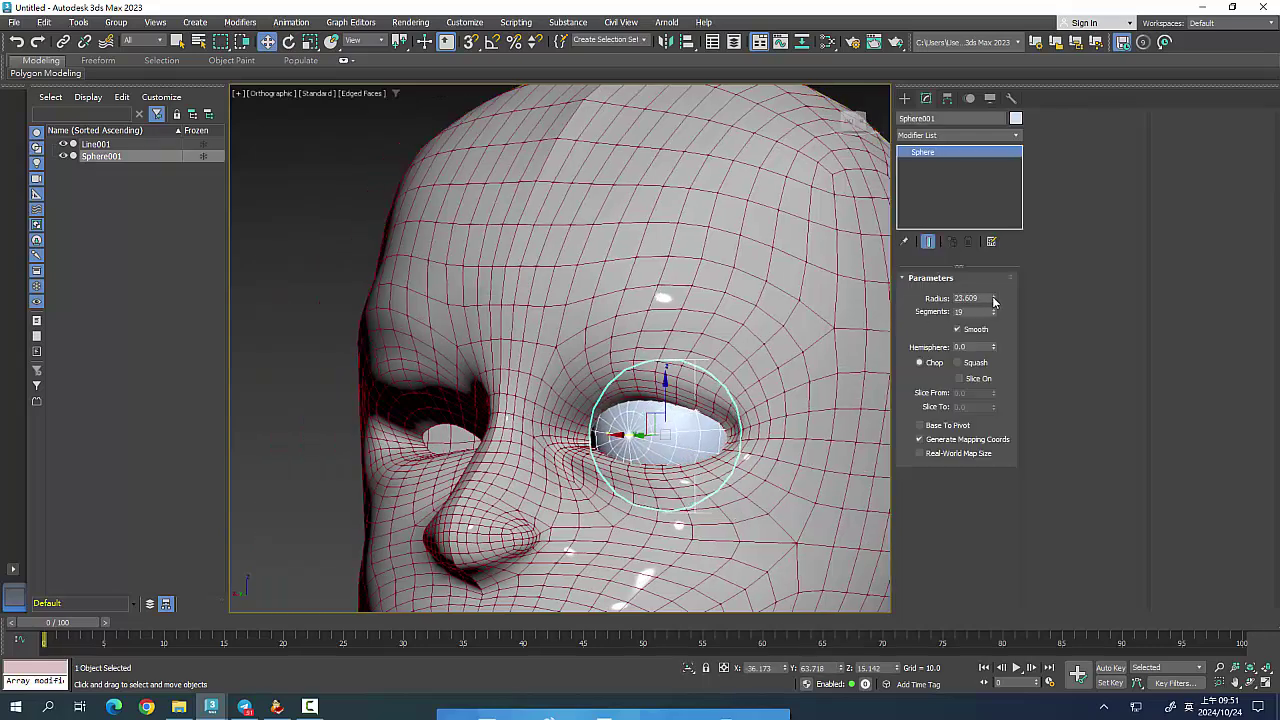
{"action": "middle_click_drag", "start_coordinate": [789, 513], "coordinate": [786, 532], "text": "alt"}
Shift the eyeball slightly left into the socket and check it from the front.
{"action": "scroll", "coordinate": [786, 532], "scroll_direction": "down", "scroll_amount": 2}
{"action": "scroll", "coordinate": [786, 532], "scroll_direction": "down", "scroll_amount": 2}
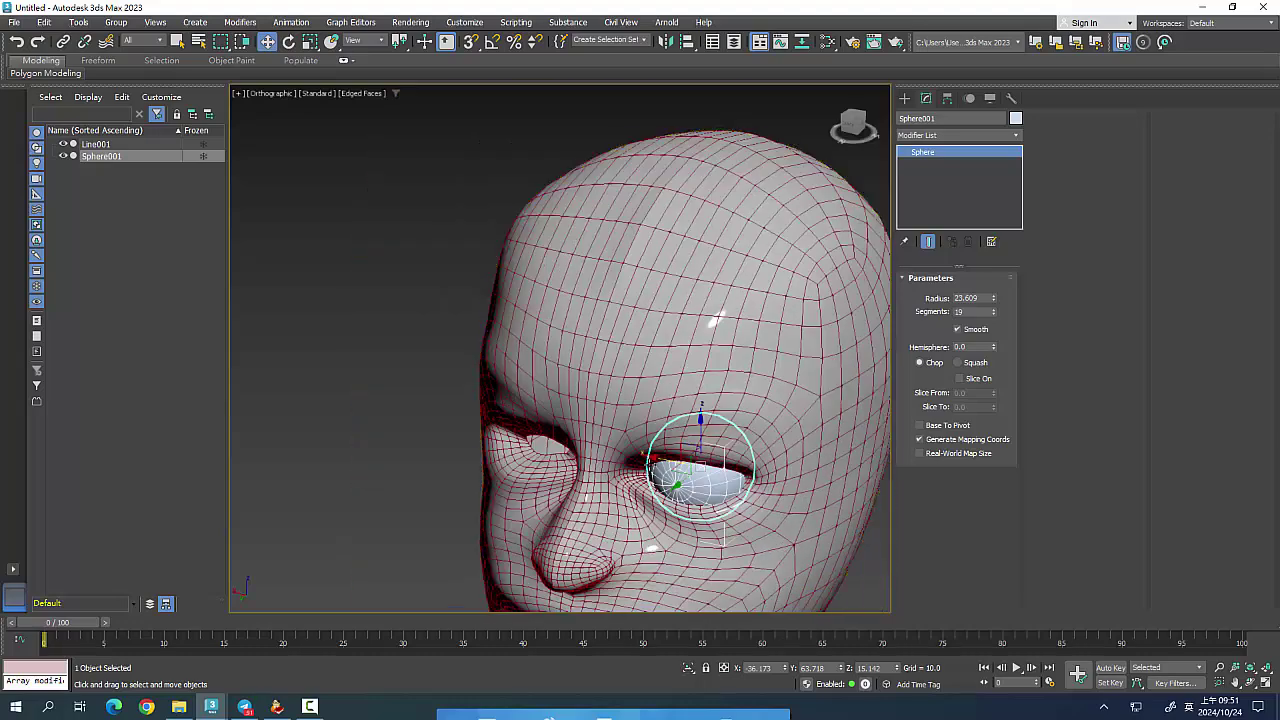
{"action": "left_click_drag", "start_coordinate": [651, 458], "coordinate": [648, 458]}
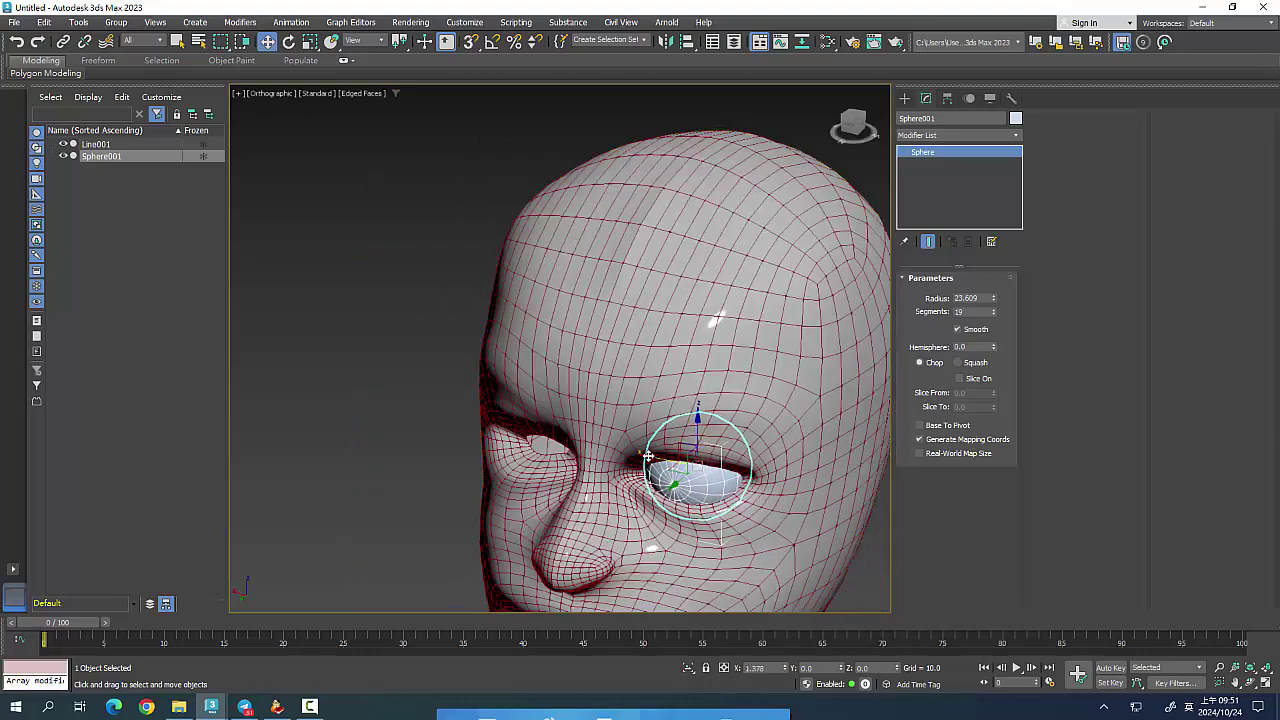
{"action": "mouse_move", "coordinate": [645, 555]}
{"action": "middle_mouse_down", "text": "alt"}
{"action": "mouse_move", "coordinate": [780, 556]}
{"action": "mouse_move", "coordinate": [765, 433]}
{"action": "mouse_move", "coordinate": [766, 514]}
{"action": "mouse_move", "coordinate": [750, 479]}
{"action": "middle_mouse_up", "text": "alt"}
{"action": "scroll", "coordinate": [780, 556], "scroll_direction": "down", "scroll_amount": 2}
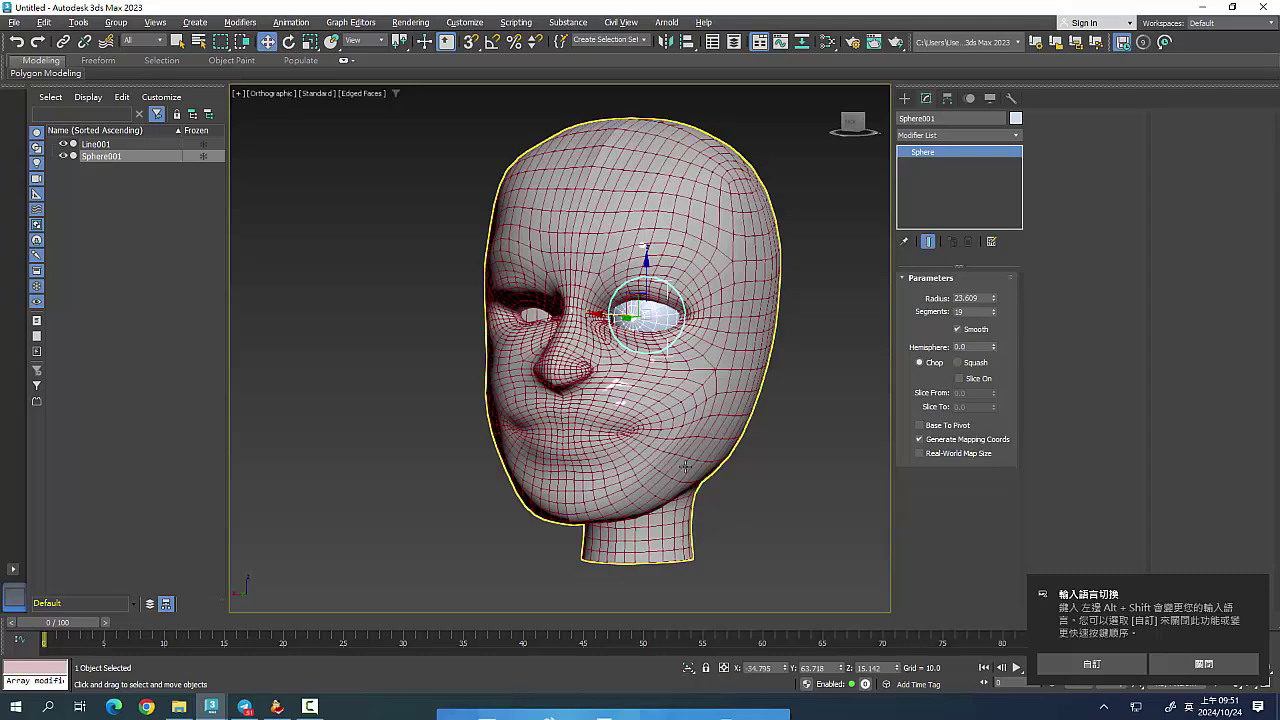
{"action": "scroll", "coordinate": [685, 467], "scroll_direction": "up", "scroll_amount": 4}
Turn off the head's TurboSmooth and switch to Editable Poly edge level.
{"action": "left_click", "coordinate": [828, 317]}
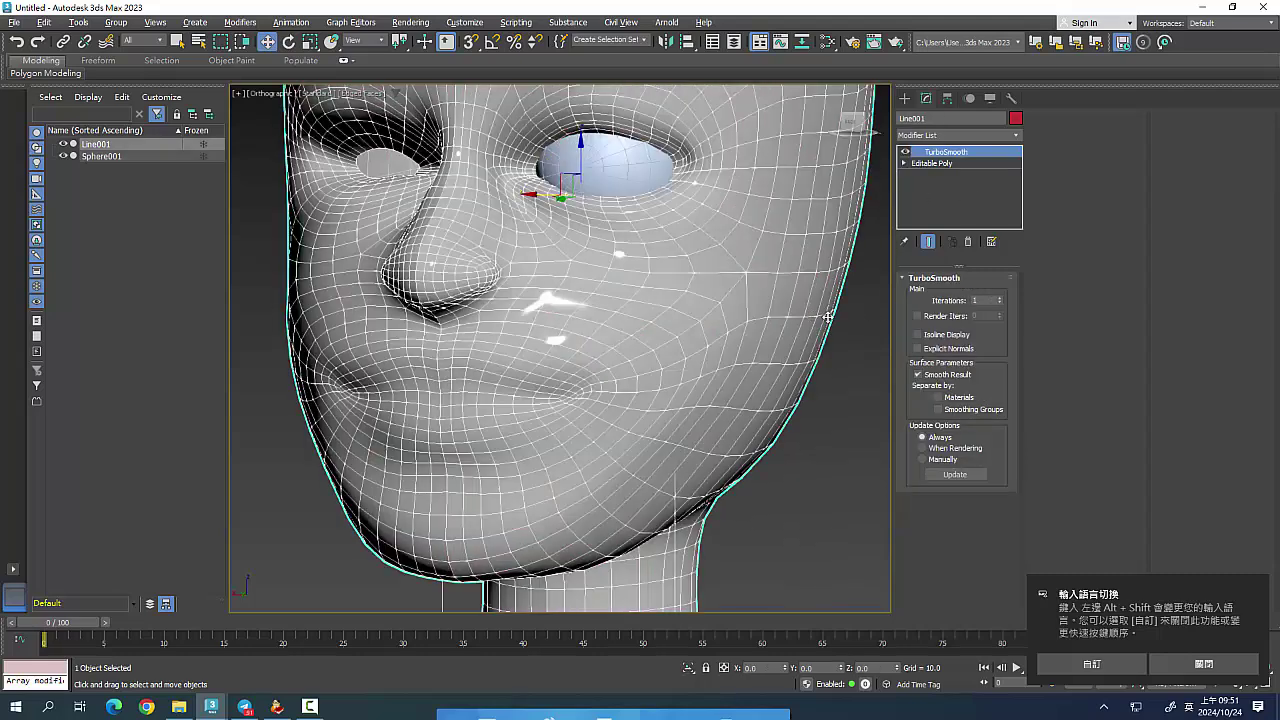
{"action": "left_click", "coordinate": [905, 152]}
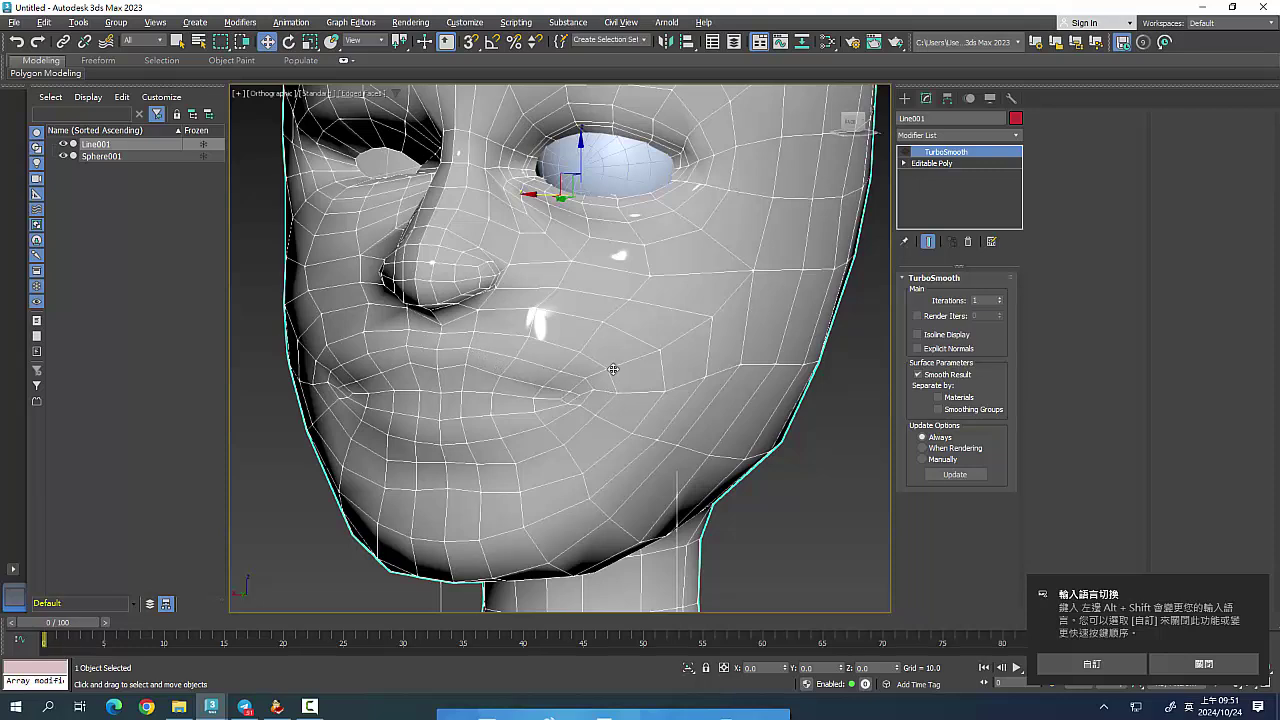
{"action": "left_click", "coordinate": [941, 164]}
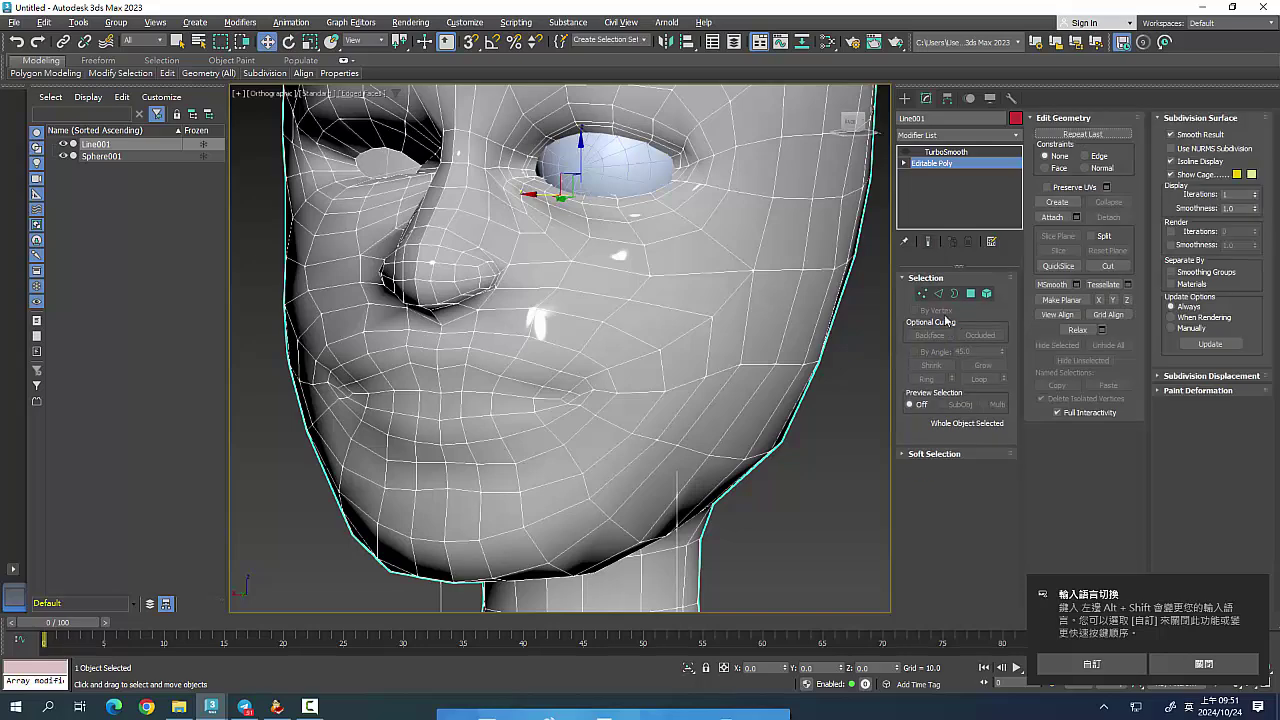
{"action": "left_click", "coordinate": [938, 293]}
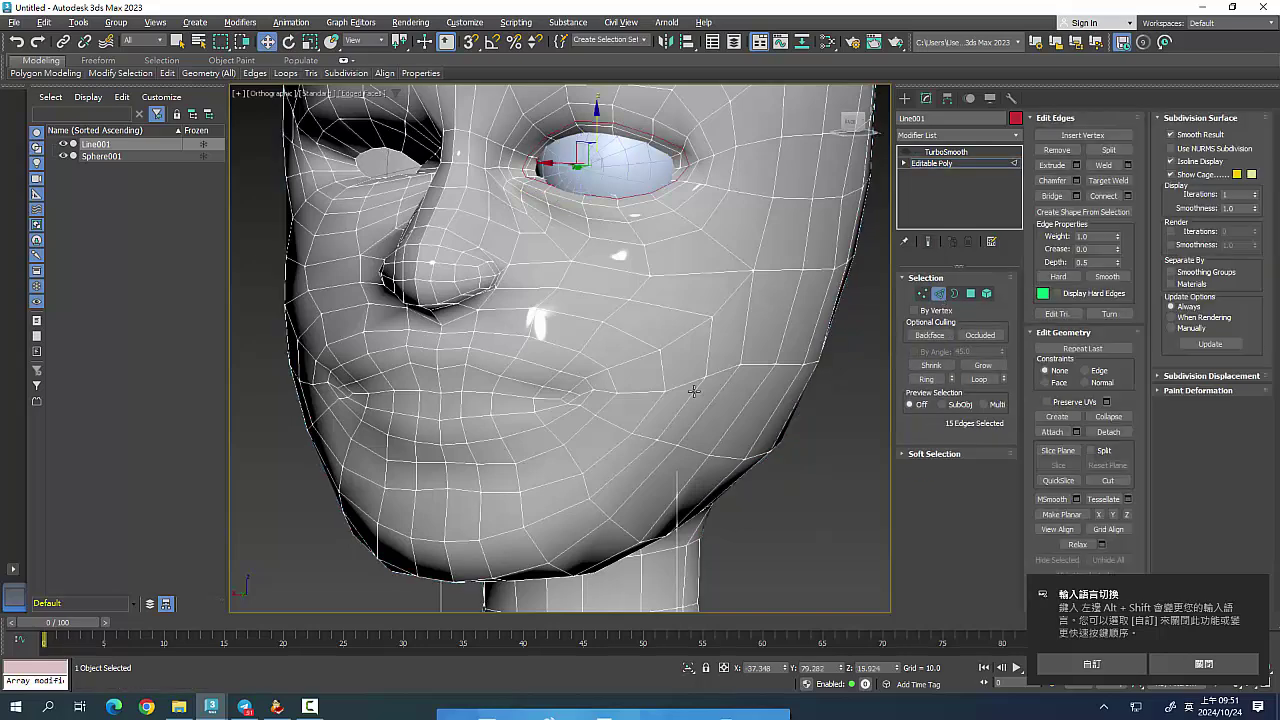
Connect an edge ring across the lips into a new loop with Slide 48, then deselect.
{"action": "left_click", "coordinate": [519, 348]}
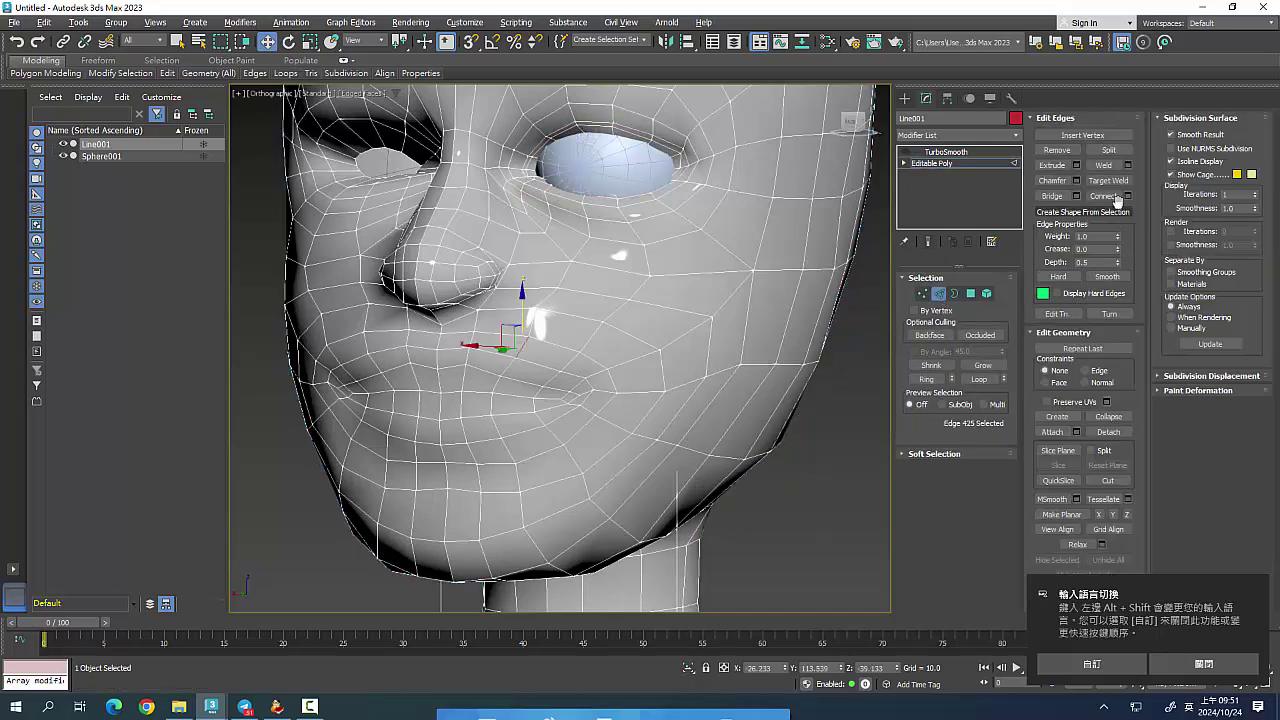
{"action": "left_click", "coordinate": [926, 379]}
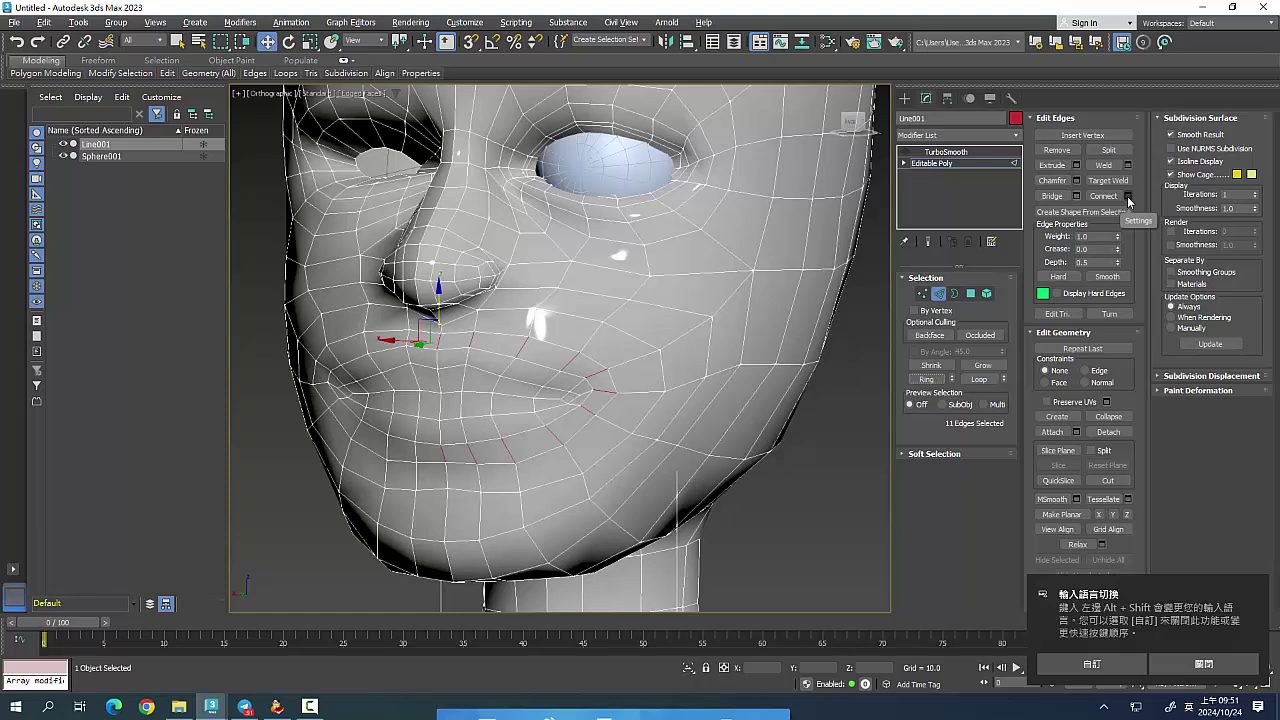
{"action": "left_click", "coordinate": [1128, 197]}
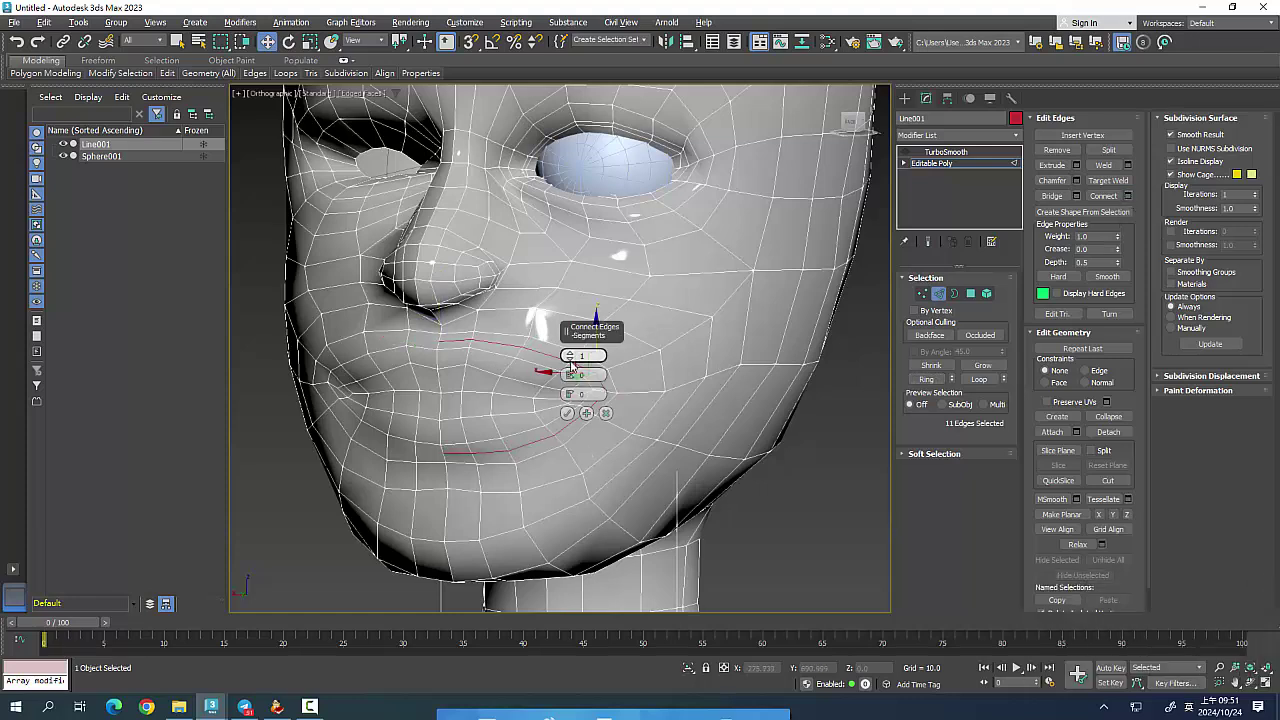
{"action": "left_click_drag", "start_coordinate": [568, 372], "coordinate": [577, 377]}
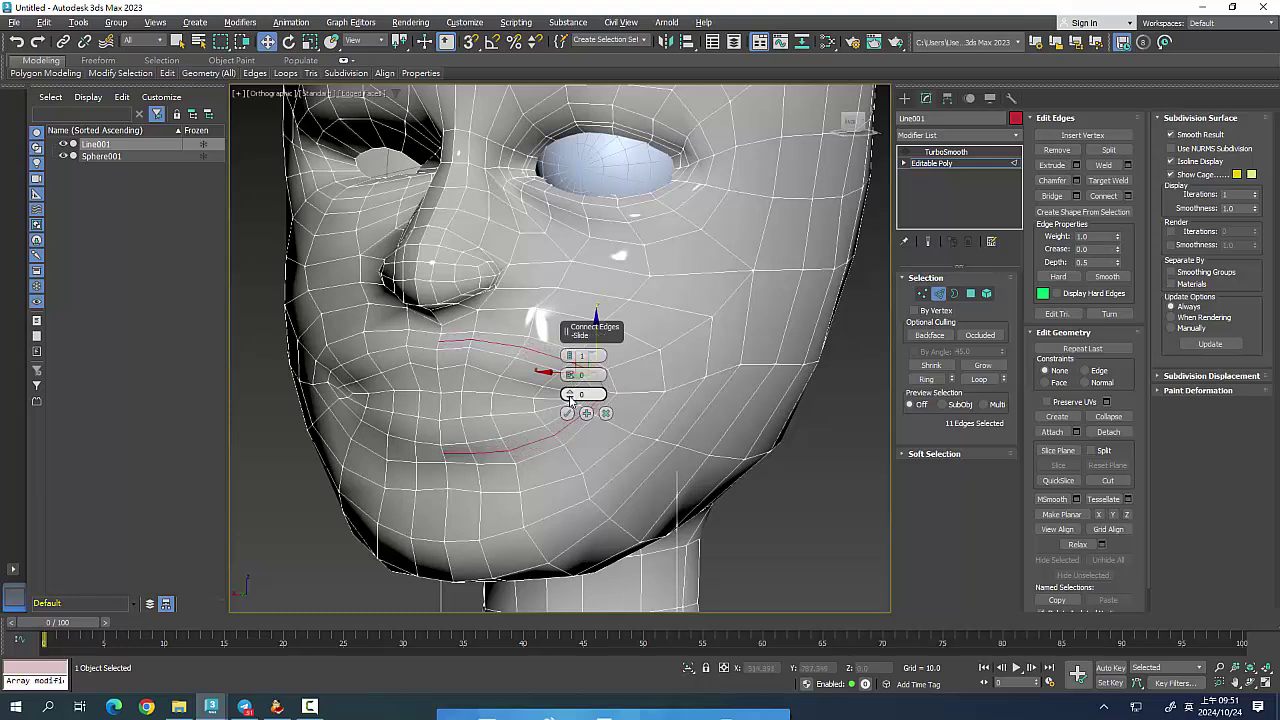
{"action": "left_click_drag", "start_coordinate": [570, 396], "coordinate": [601, 265]}
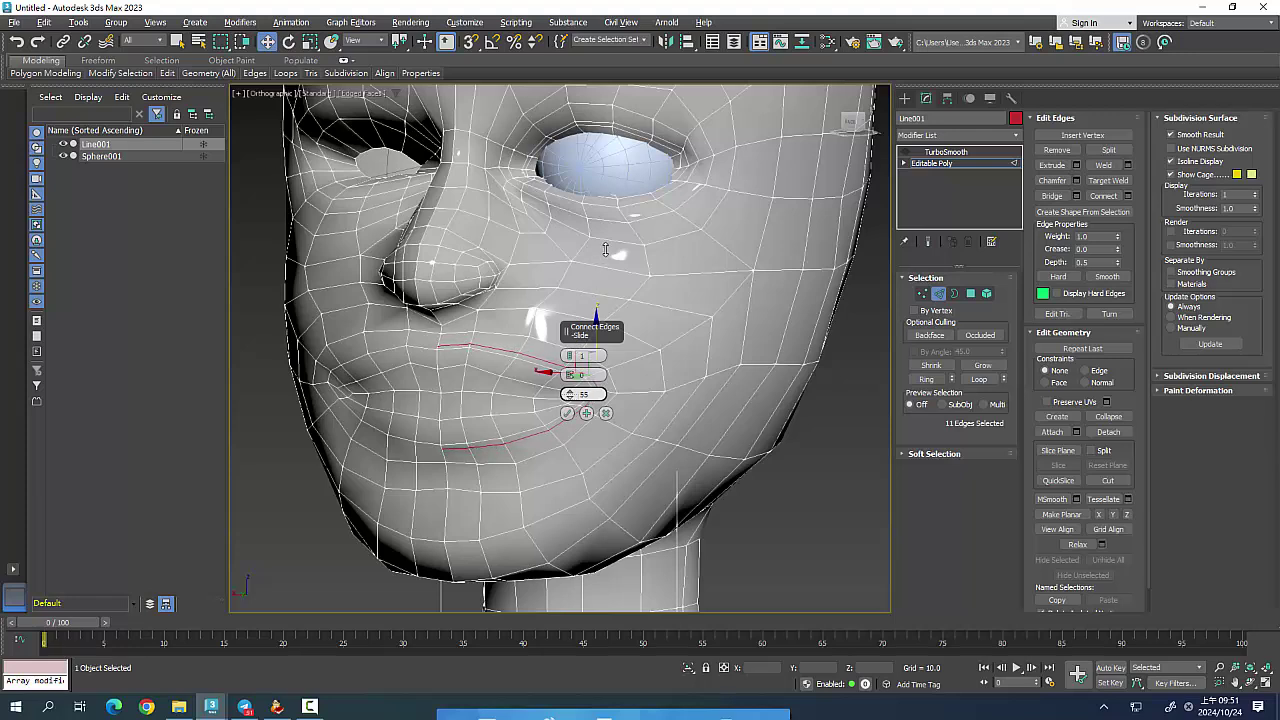
{"action": "left_click", "coordinate": [568, 413]}
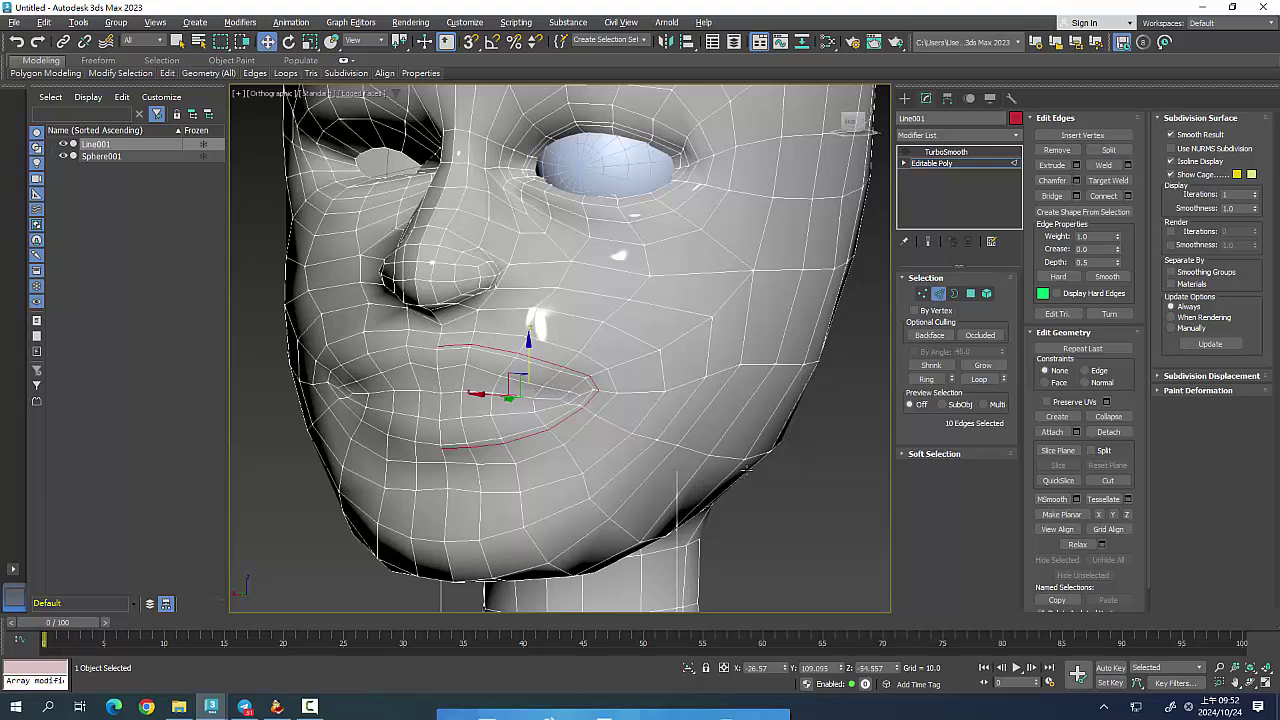
{"action": "left_click", "coordinate": [864, 542]}
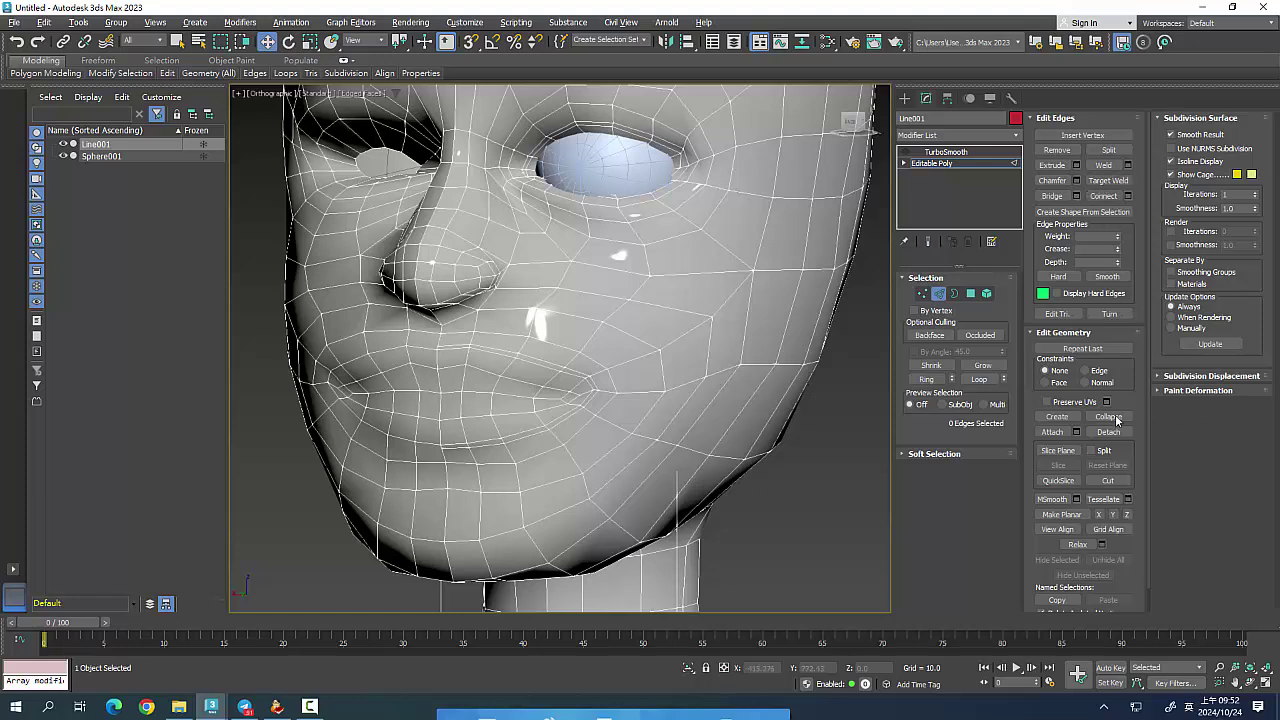
Use Cut to draw a new edge line along the upper lip toward the mouth corner.
{"action": "left_click", "coordinate": [1117, 479]}
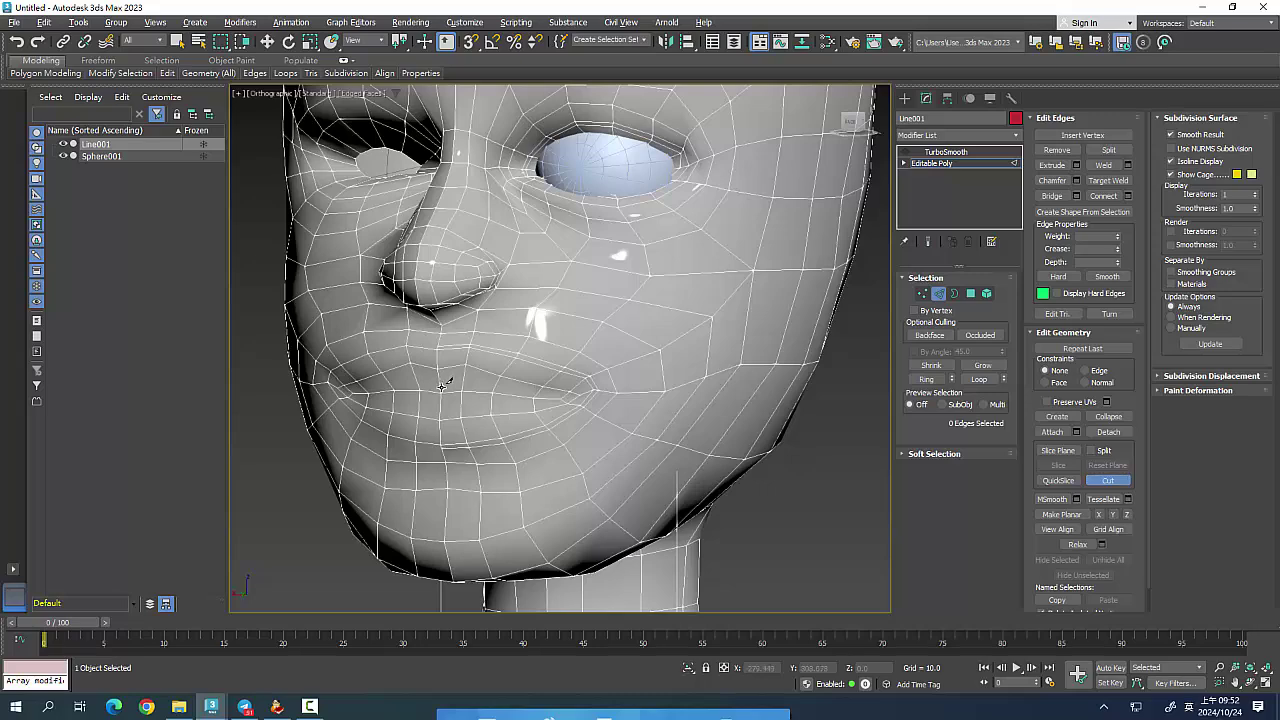
{"action": "left_click", "coordinate": [442, 387]}
{"action": "scroll", "coordinate": [466, 381], "scroll_direction": "up", "scroll_amount": 3}
{"action": "scroll", "coordinate": [466, 381], "scroll_direction": "up", "scroll_amount": 2}
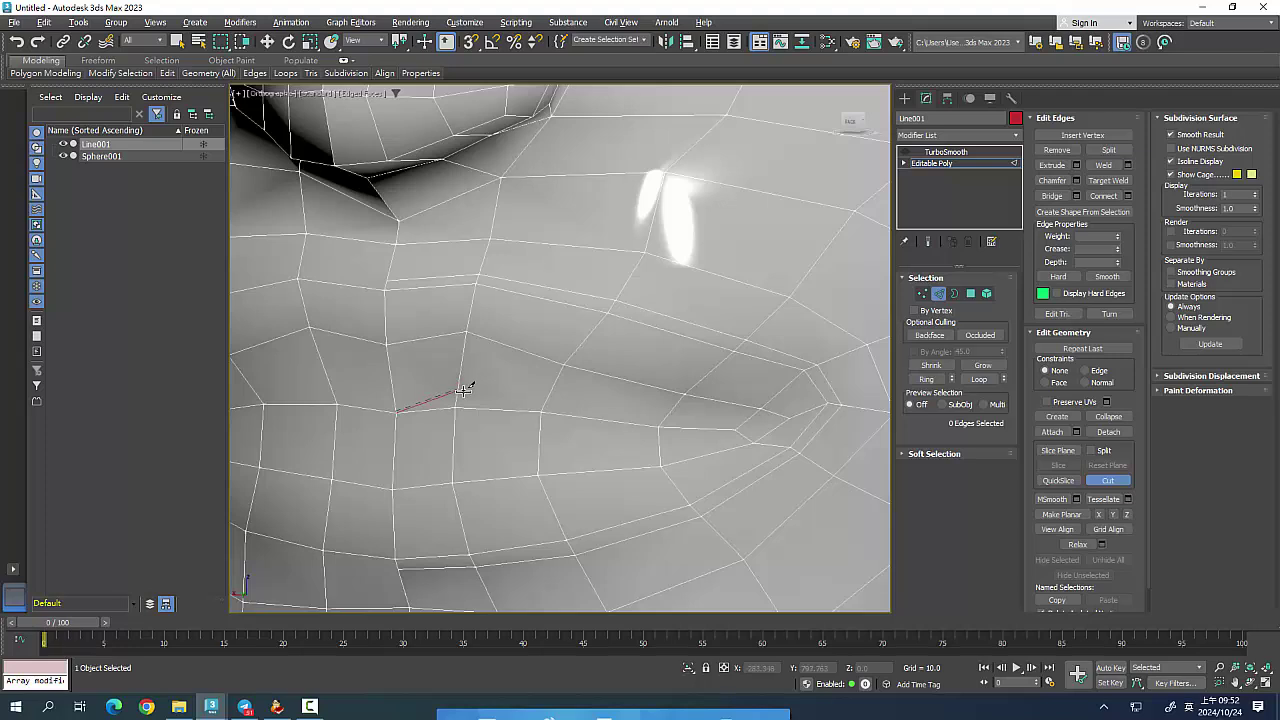
{"action": "left_click", "coordinate": [458, 389]}
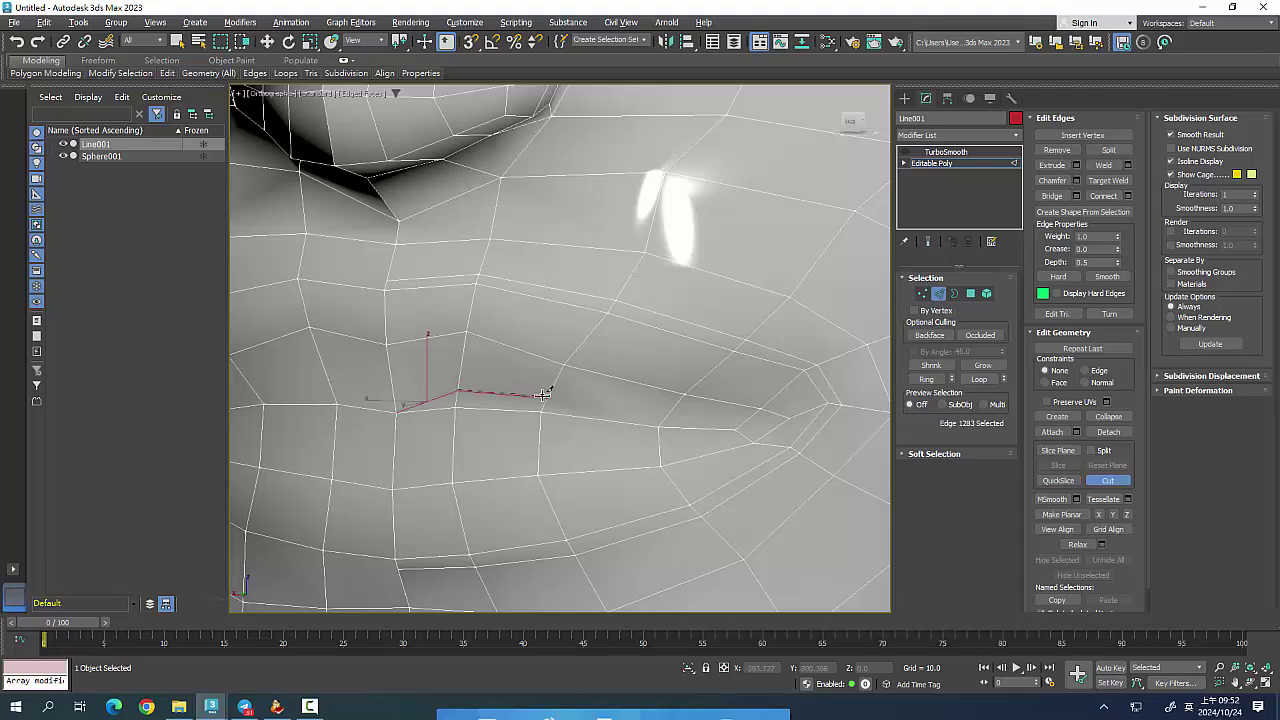
{"action": "right_click", "coordinate": [490, 393]}
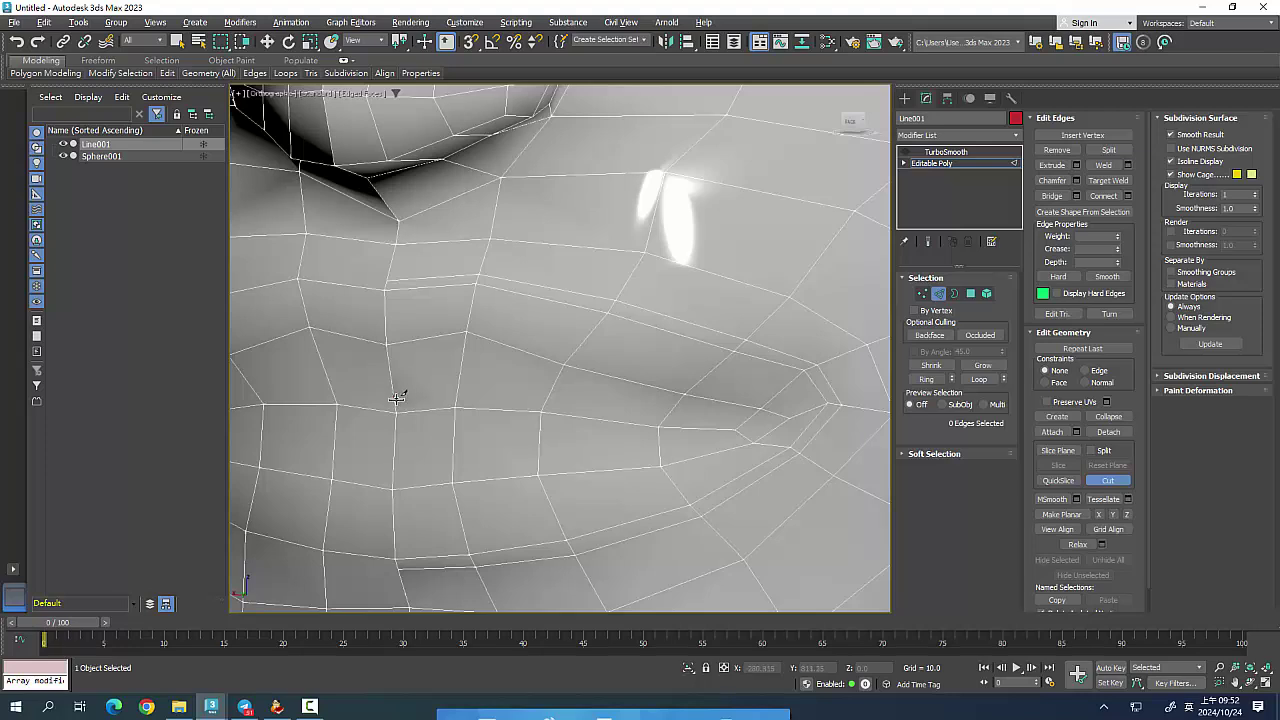
{"action": "left_click", "coordinate": [396, 394]}
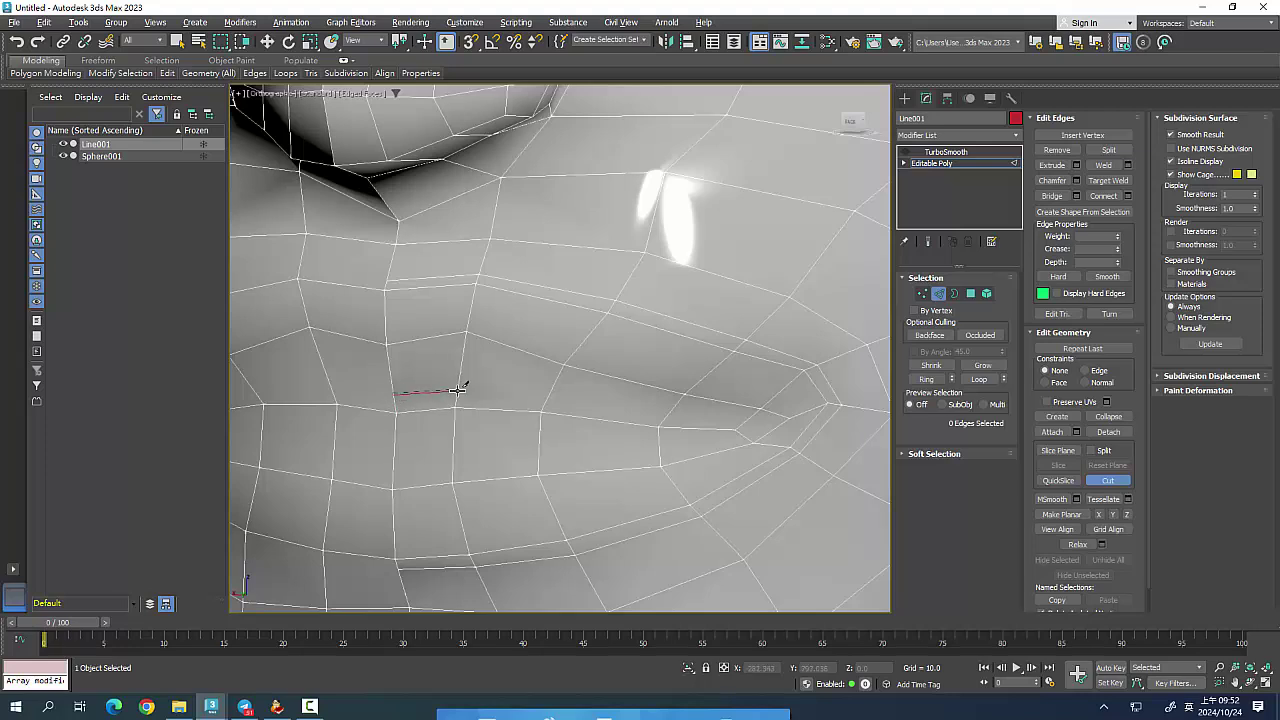
{"action": "left_click", "coordinate": [556, 400]}
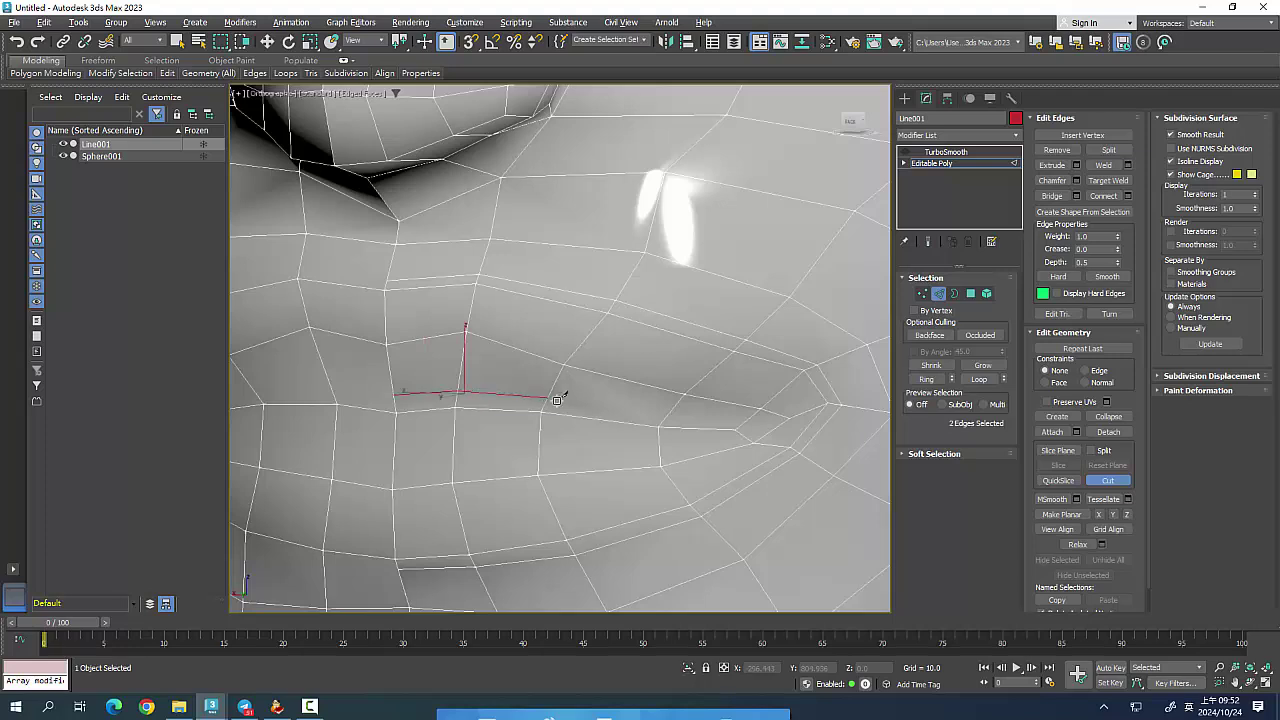
{"action": "left_click", "coordinate": [668, 412]}
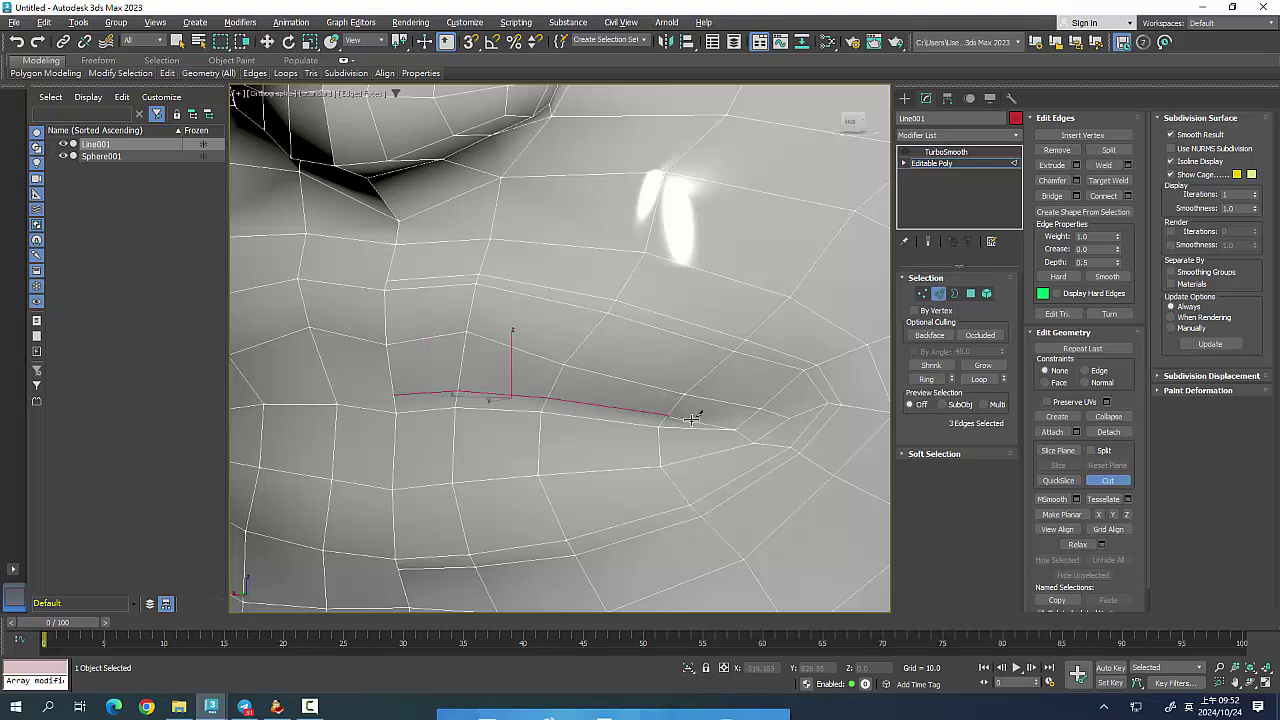
{"action": "left_click", "coordinate": [746, 420]}
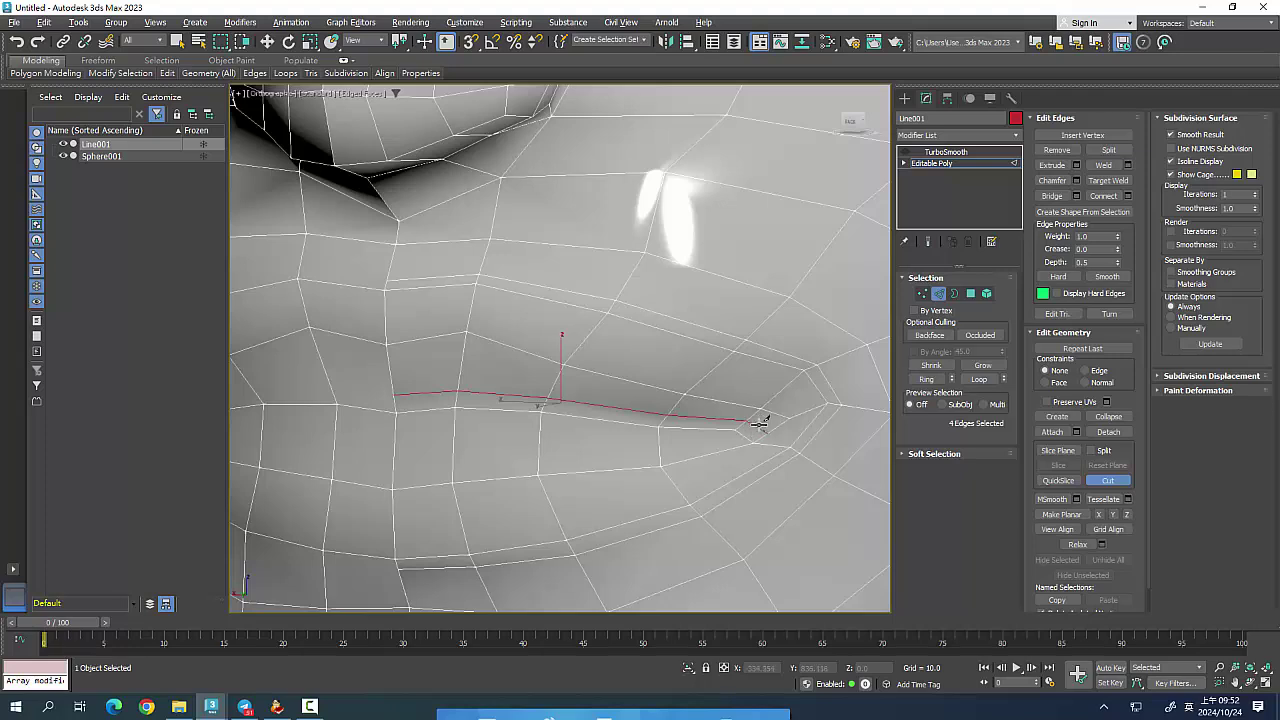
{"action": "left_click", "coordinate": [757, 424]}
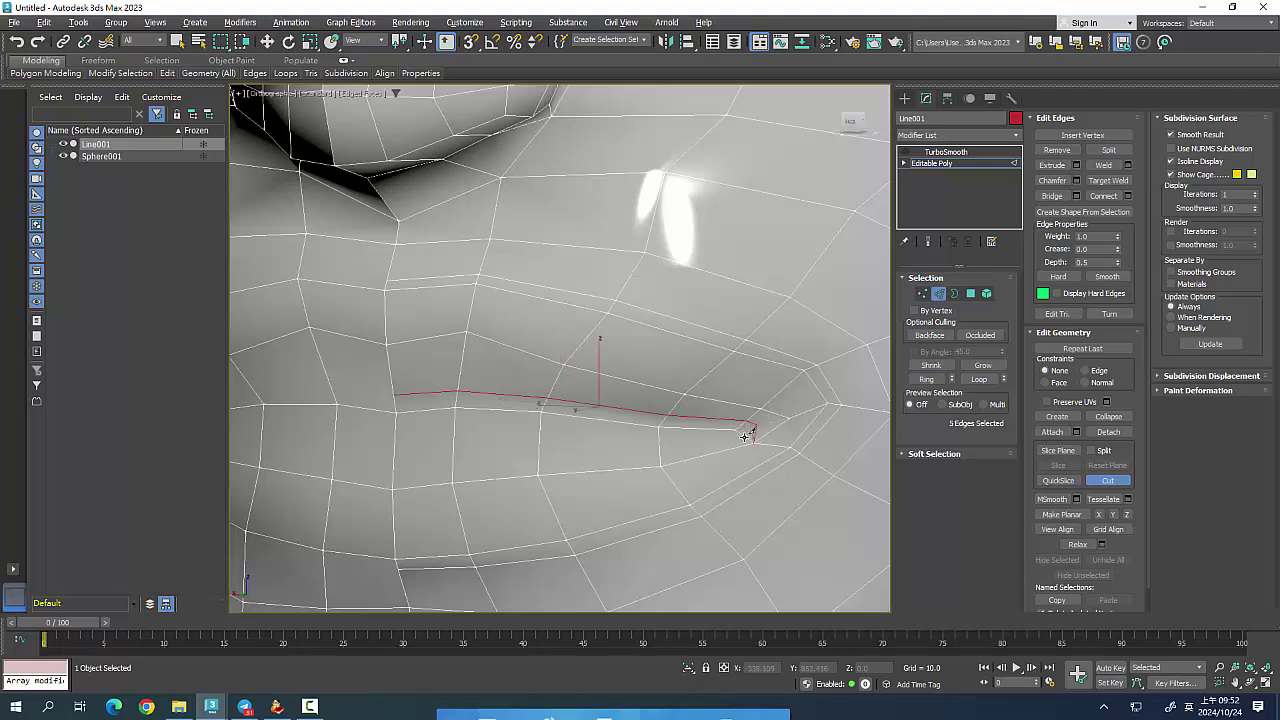
Carry the cut back along the lower lip into the mouth corner, then leave edge level.
{"action": "scroll", "coordinate": [741, 432], "scroll_direction": "up", "scroll_amount": 2}
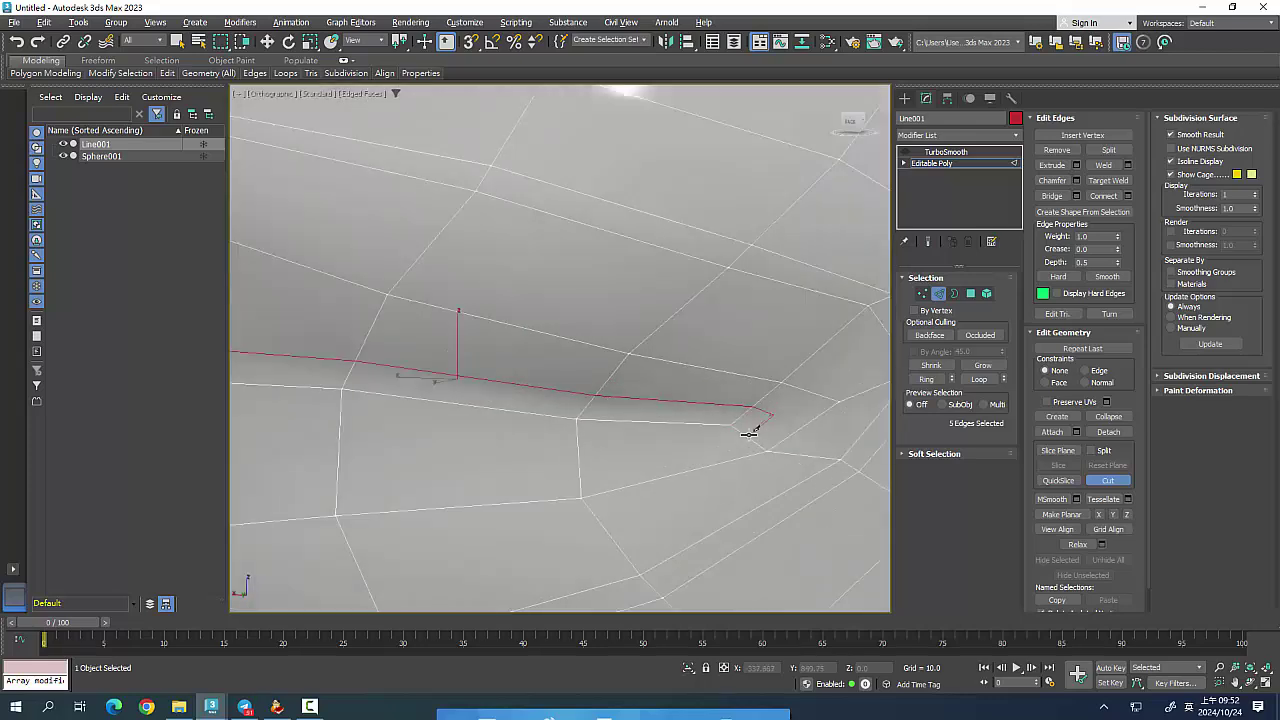
{"action": "left_click", "coordinate": [750, 433]}
{"action": "left_click", "coordinate": [579, 443]}
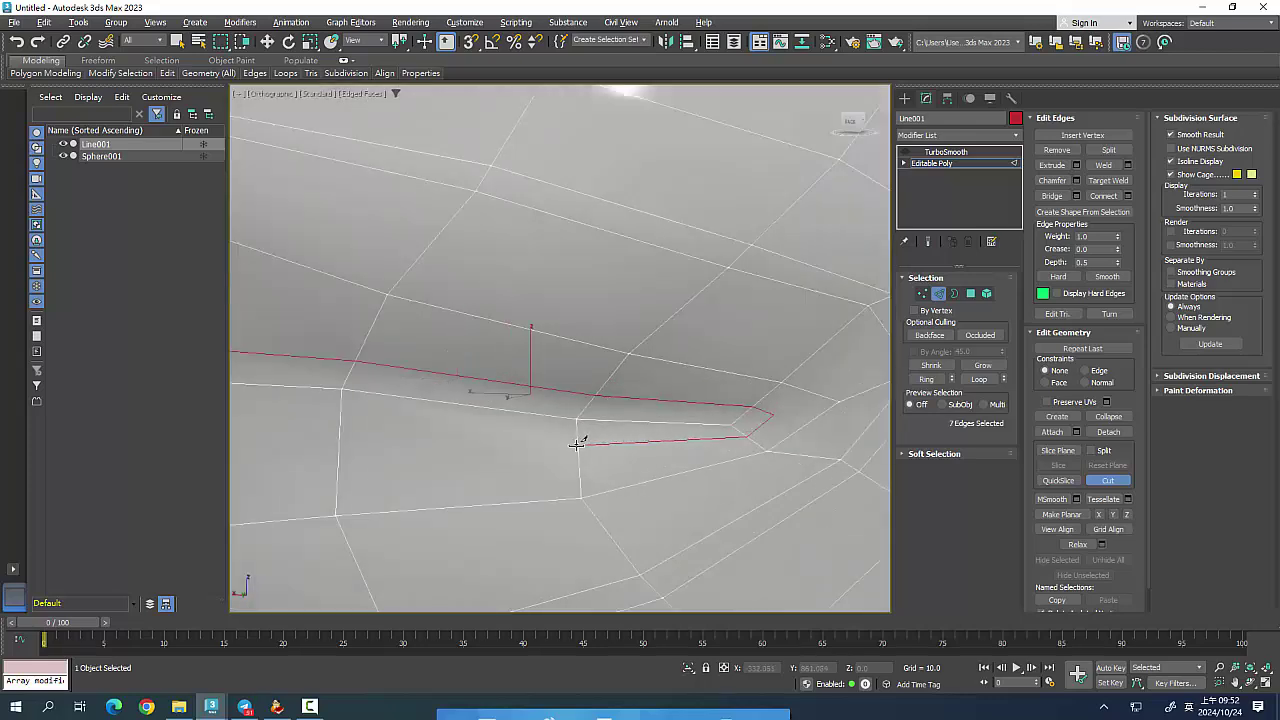
{"action": "left_click", "coordinate": [341, 428]}
{"action": "scroll", "coordinate": [341, 428], "scroll_direction": "down", "scroll_amount": 1}
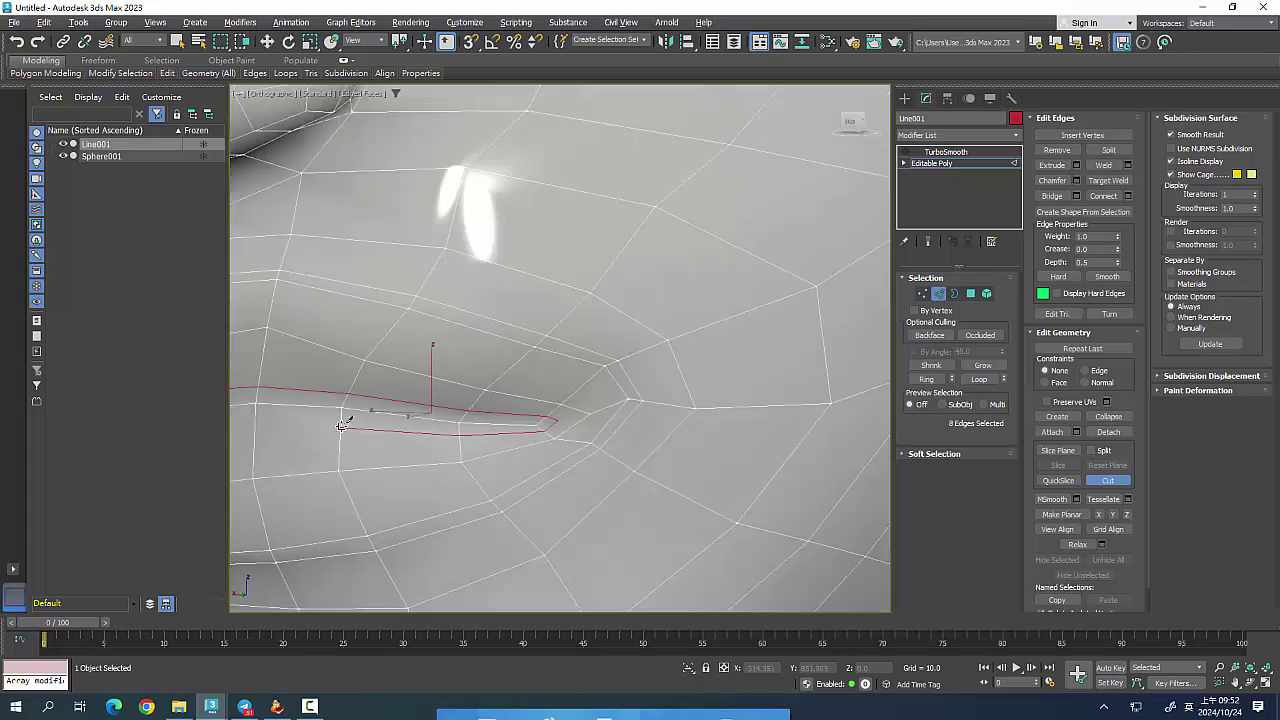
{"action": "scroll", "coordinate": [320, 424], "scroll_direction": "down", "scroll_amount": 1}
{"action": "left_click", "coordinate": [283, 424]}
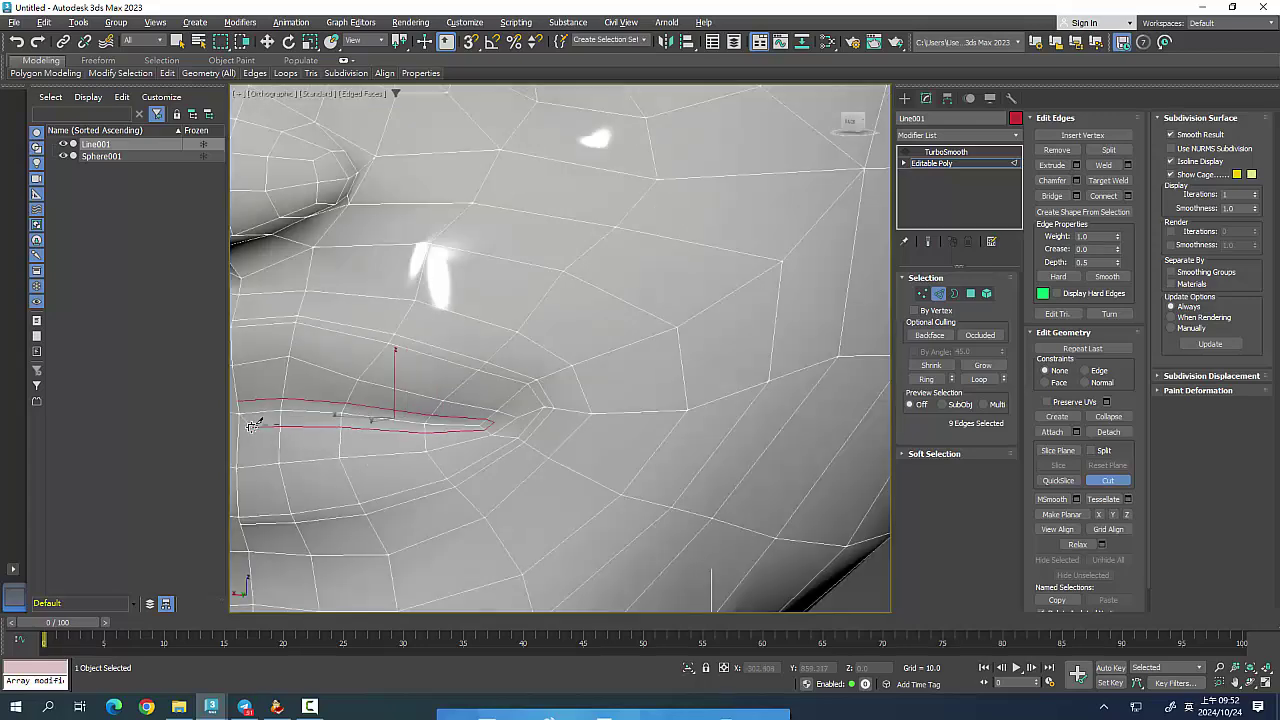
{"action": "left_click", "coordinate": [241, 427]}
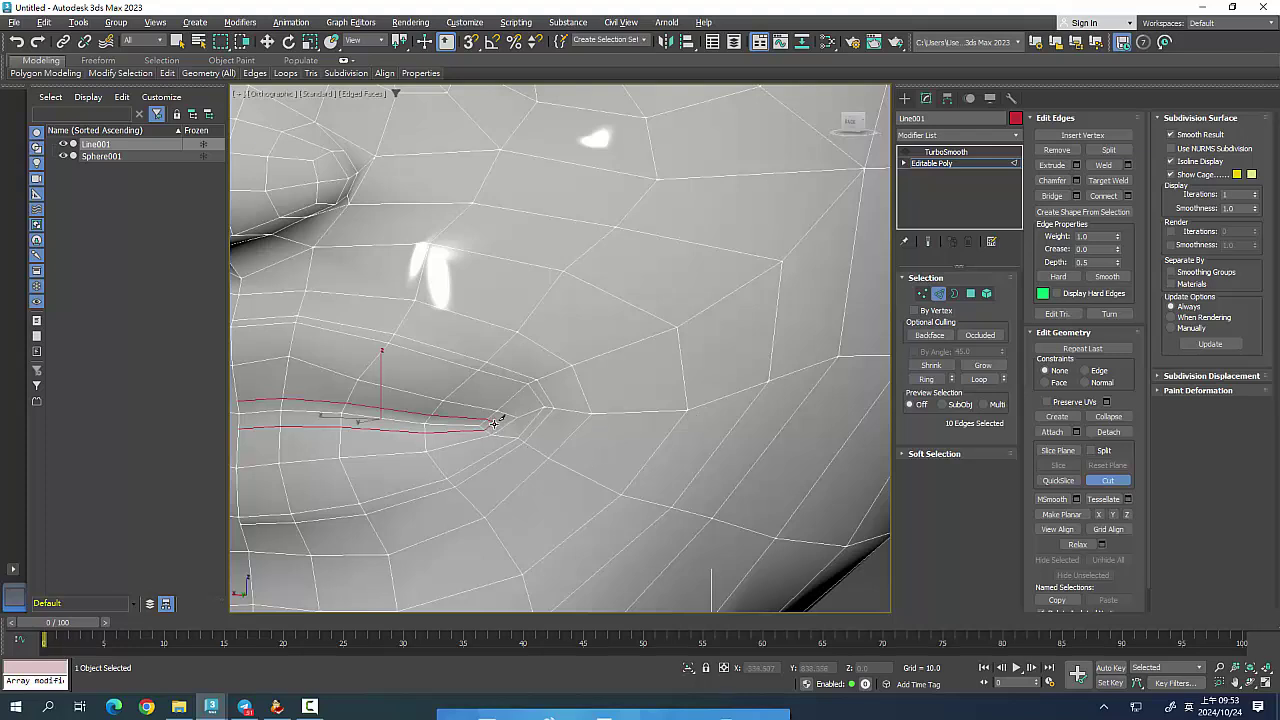
{"action": "scroll", "coordinate": [493, 421], "scroll_direction": "up", "scroll_amount": 2}
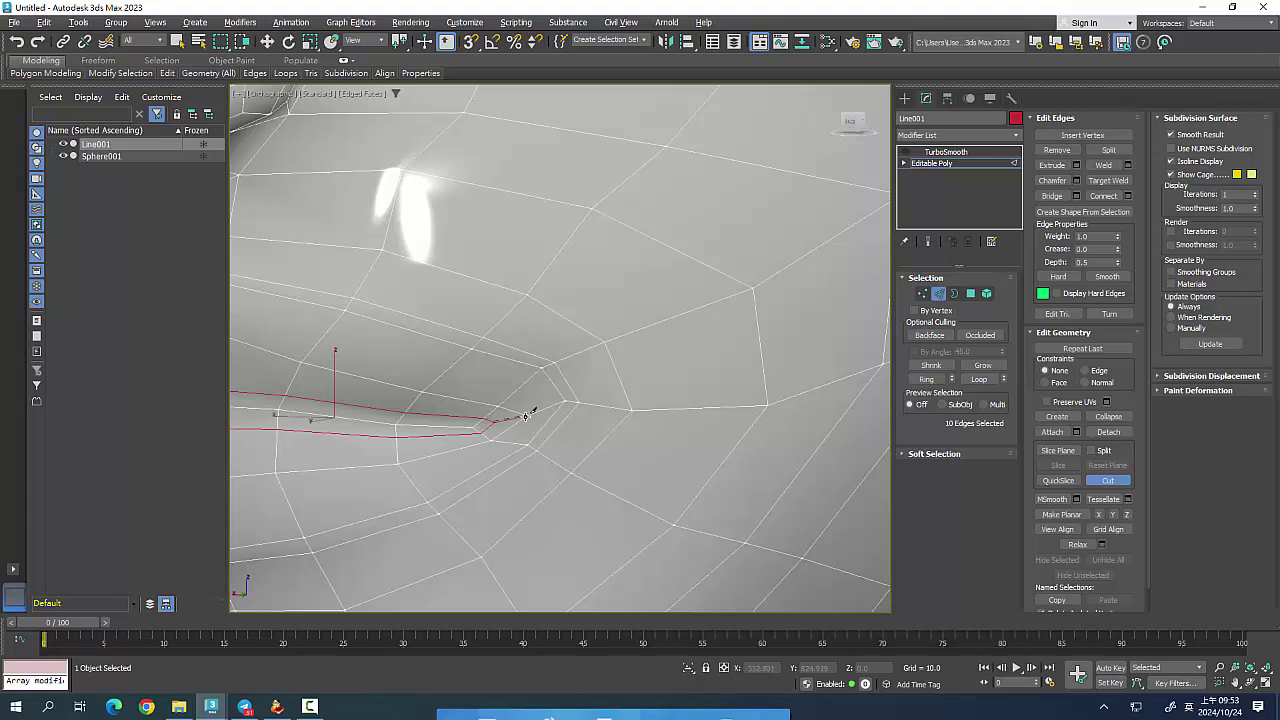
{"action": "left_click", "coordinate": [528, 414]}
{"action": "scroll", "coordinate": [499, 466], "scroll_direction": "down", "scroll_amount": 2}
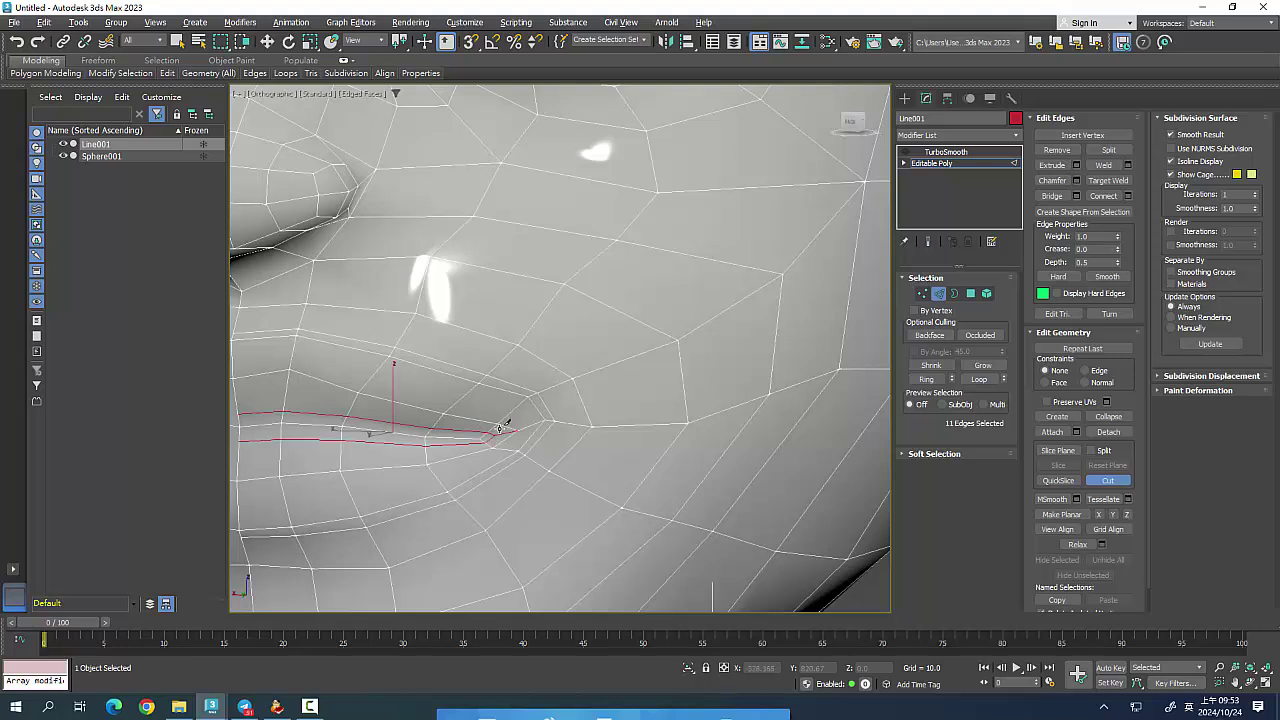
{"action": "left_click", "coordinate": [945, 296]}
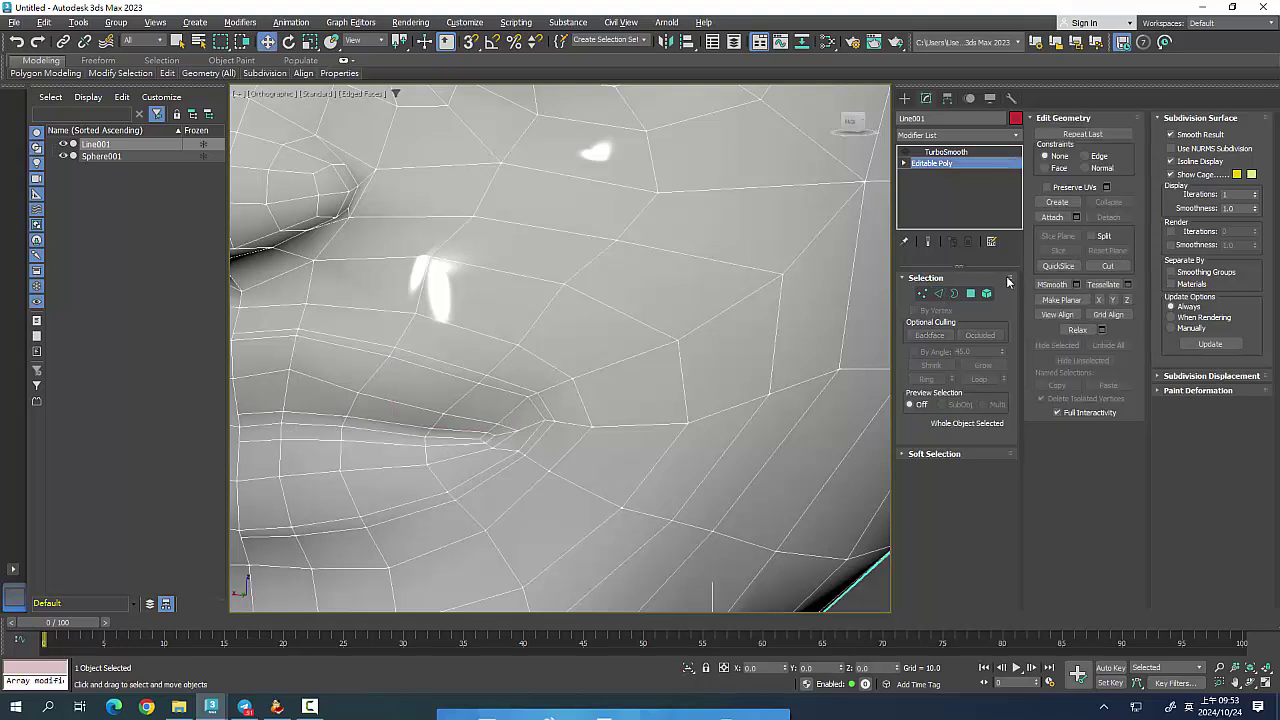
Connect an 11-edge ring across the lip into a new loop, slid slightly toward the corner.
{"action": "left_click", "coordinate": [938, 293]}
{"action": "left_click", "coordinate": [489, 428]}
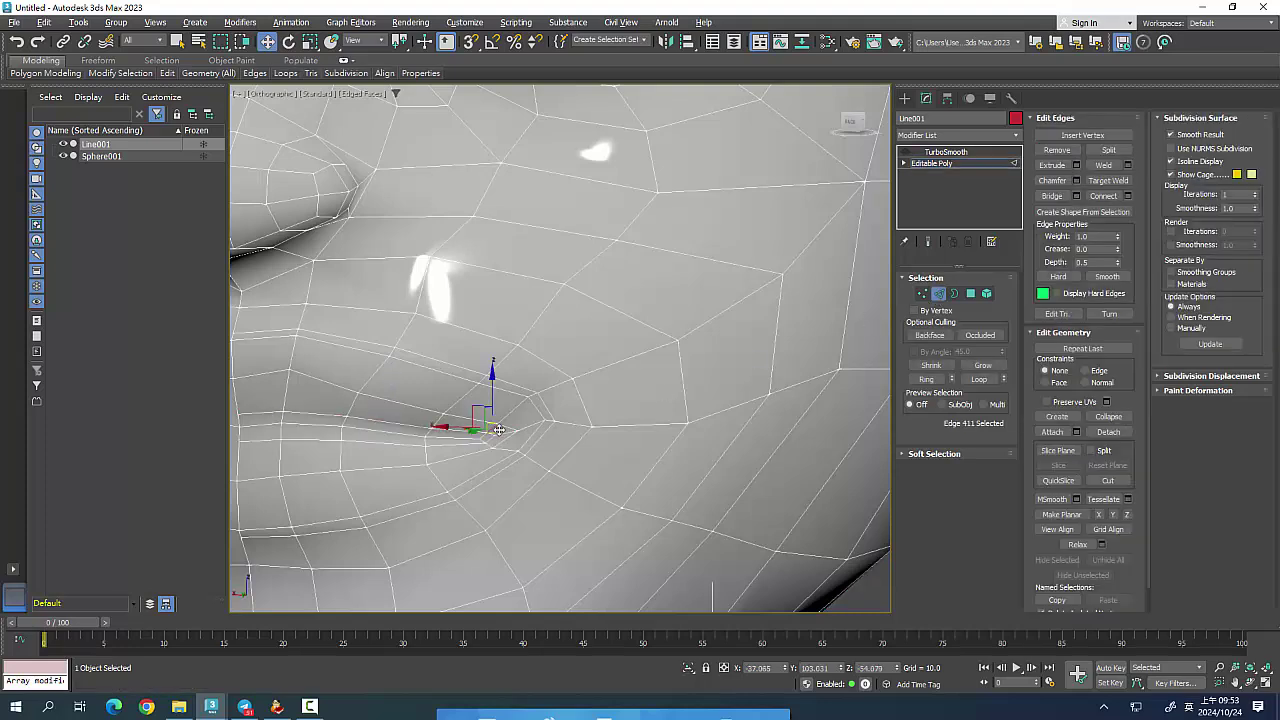
{"action": "left_click", "coordinate": [935, 381]}
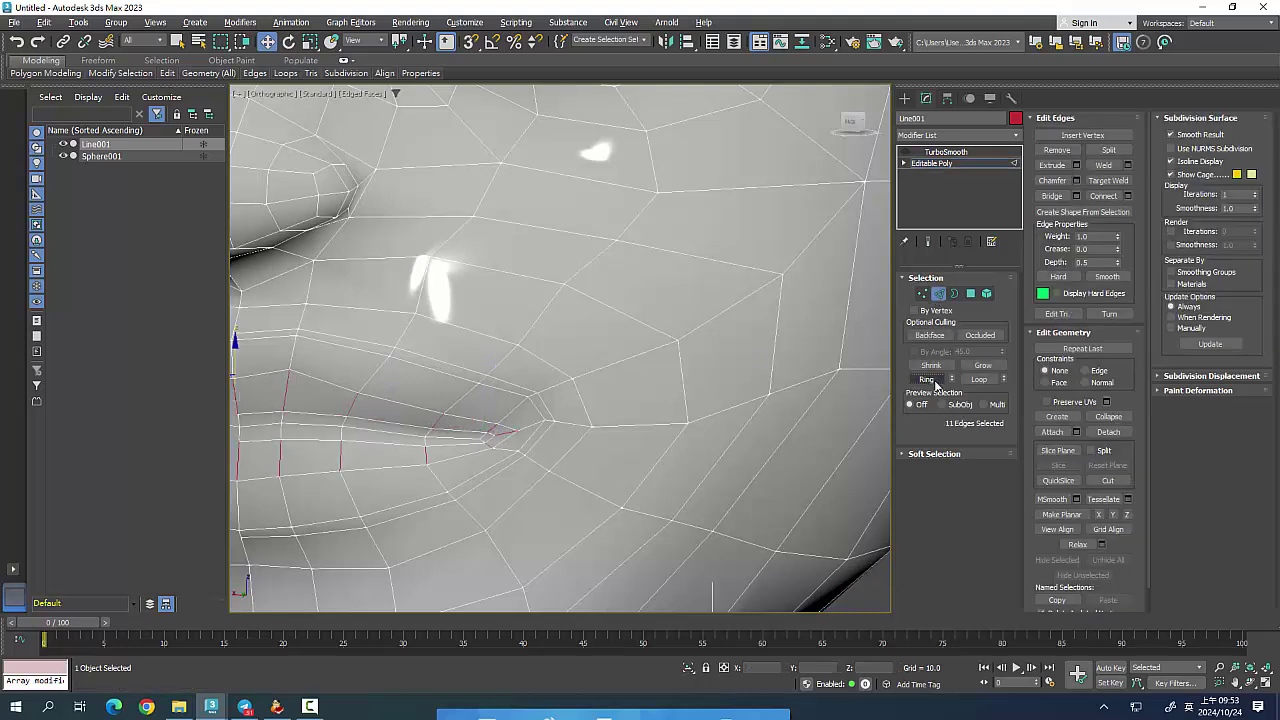
{"action": "left_click", "coordinate": [1127, 196]}
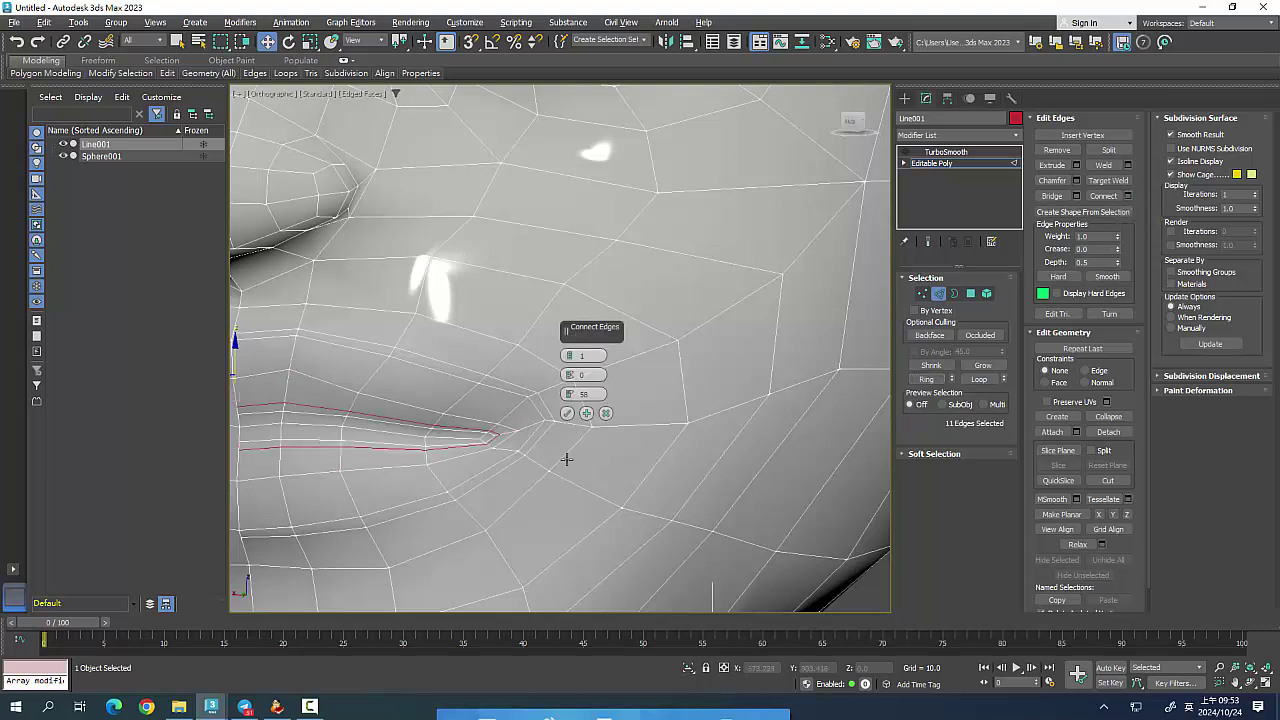
{"action": "left_click_drag", "start_coordinate": [570, 401], "coordinate": [570, 394]}
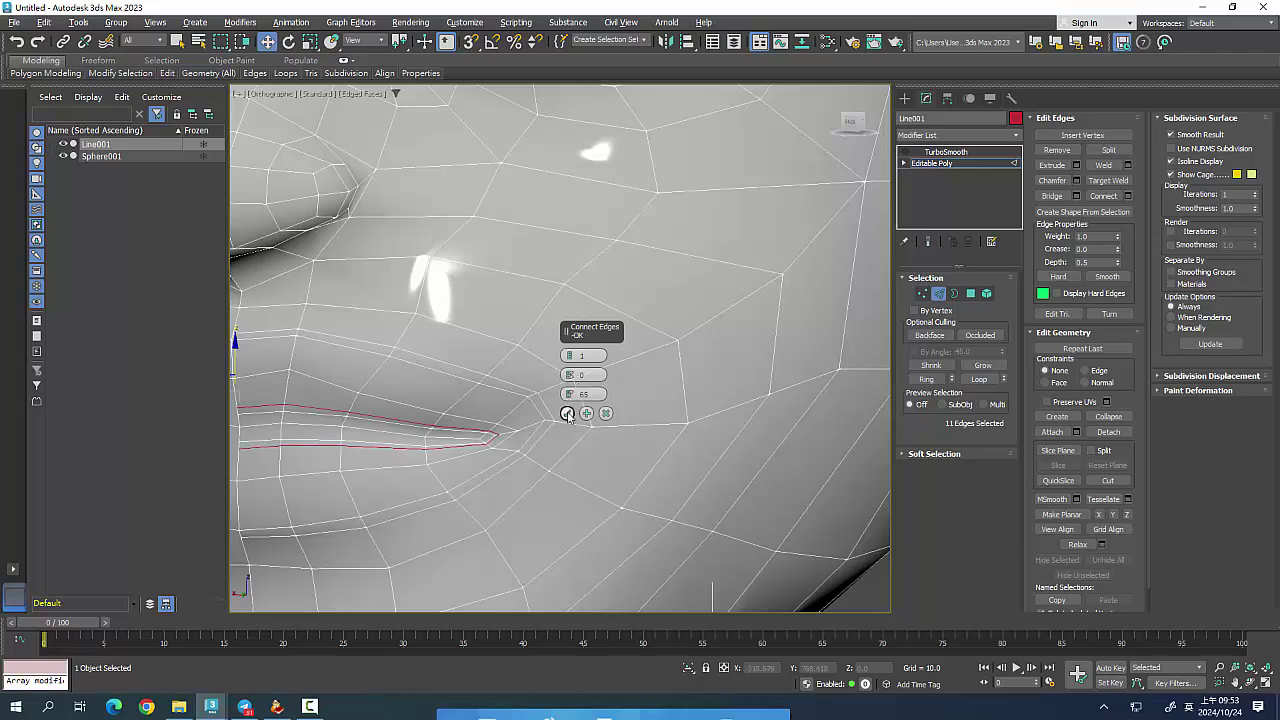
{"action": "left_click", "coordinate": [567, 413]}
{"action": "scroll", "coordinate": [608, 469], "scroll_direction": "down", "scroll_amount": 5}
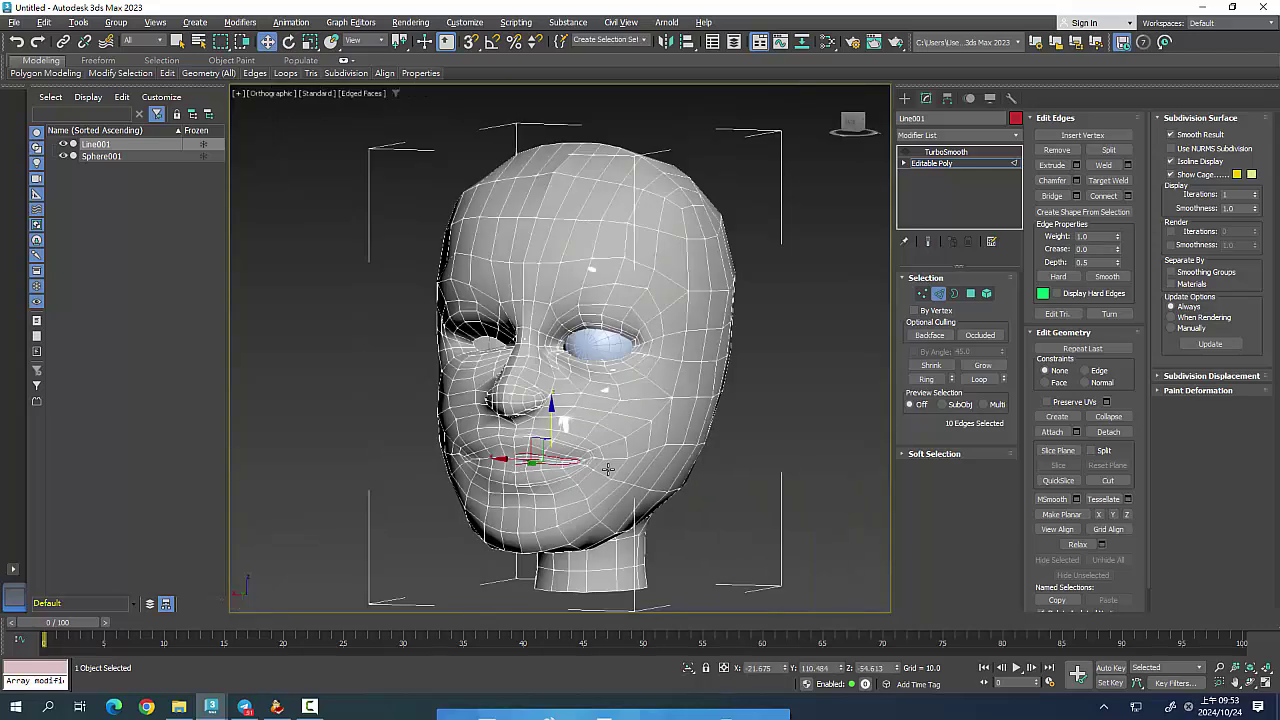
{"action": "scroll", "coordinate": [762, 501], "scroll_direction": "up", "scroll_amount": 3}
{"action": "scroll", "coordinate": [762, 501], "scroll_direction": "down", "scroll_amount": 2}
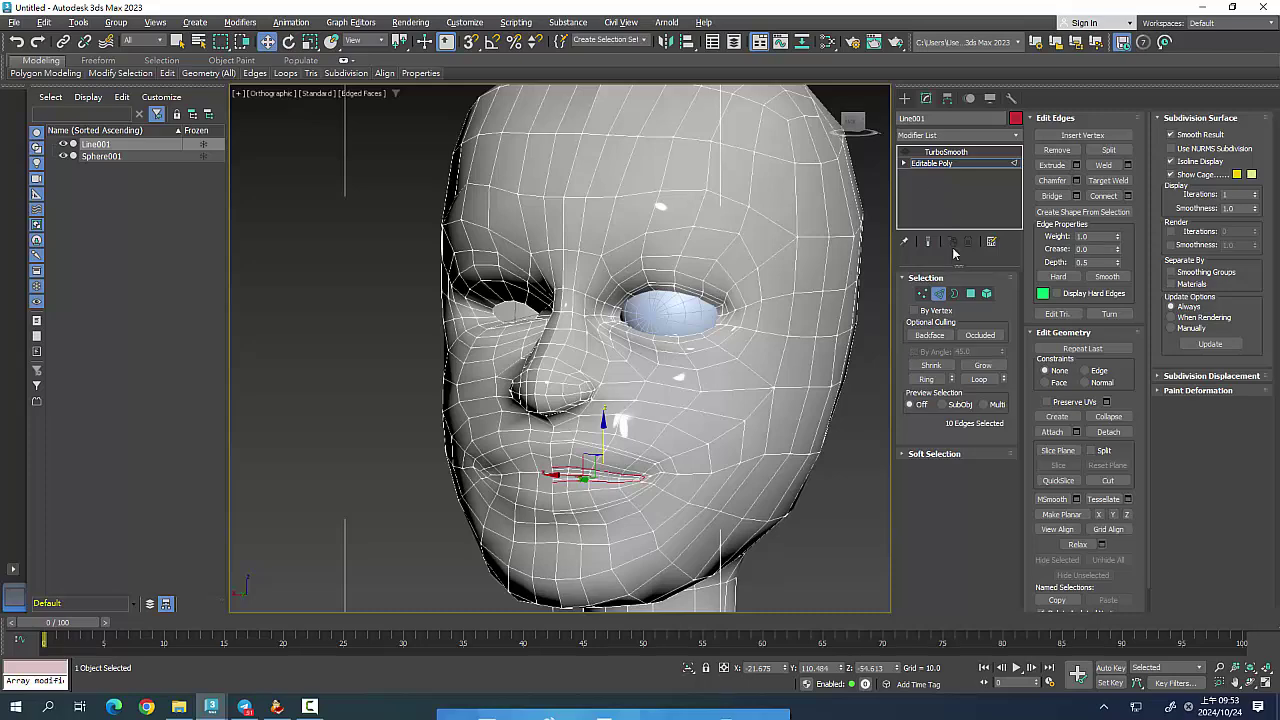
Re-enable TurboSmooth on the head, hide edged faces with F4, and orbit around the face.
{"action": "left_click", "coordinate": [938, 293]}
{"action": "left_click", "coordinate": [910, 155]}
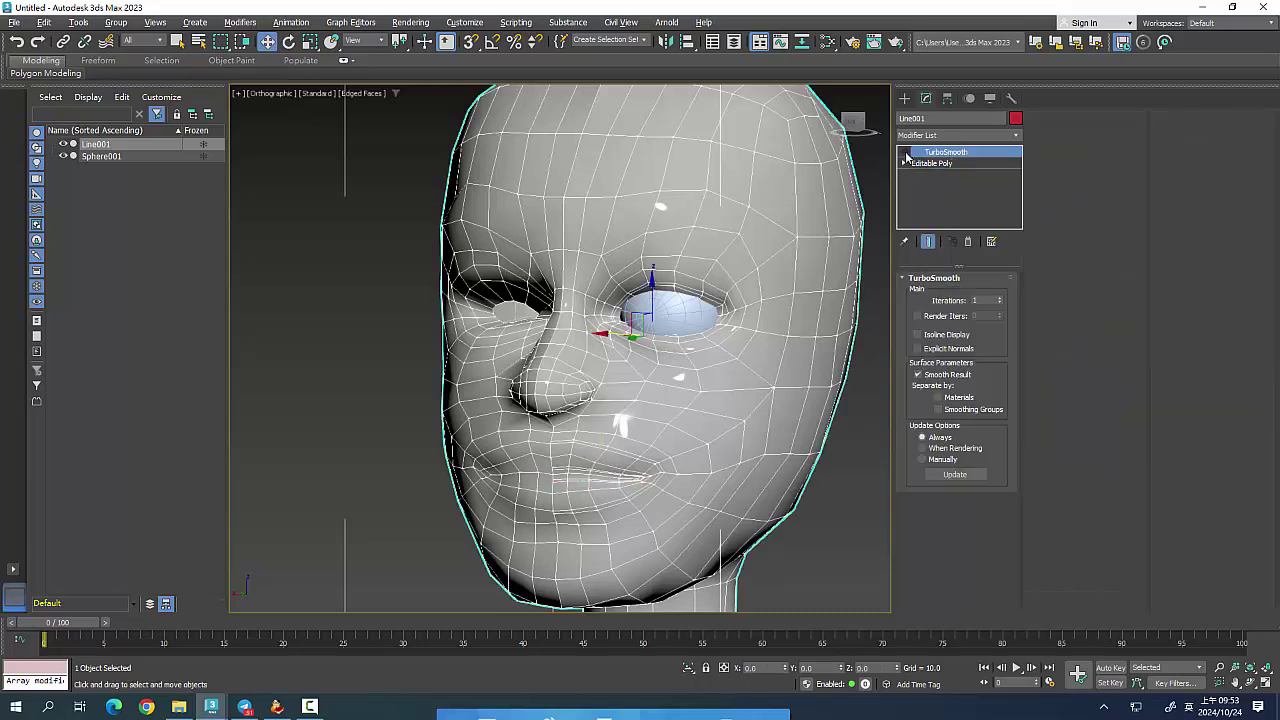
{"action": "left_click", "coordinate": [905, 153]}
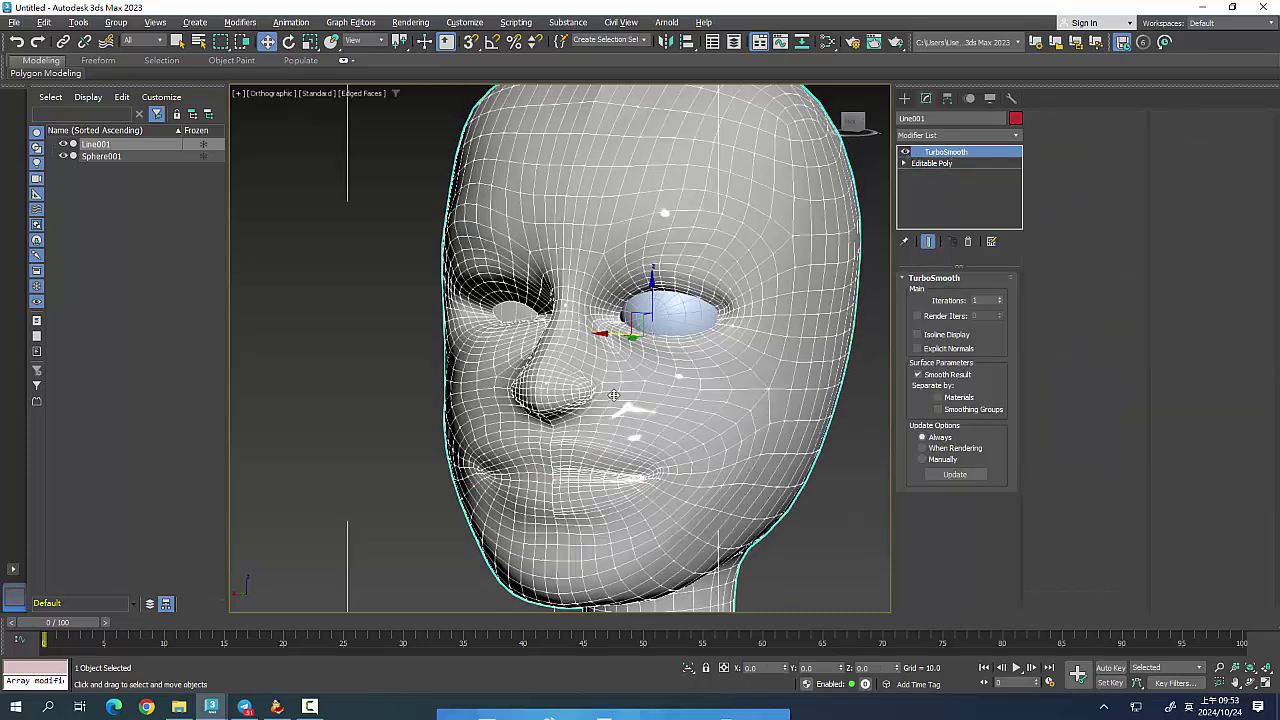
{"action": "key", "text": "F4"}
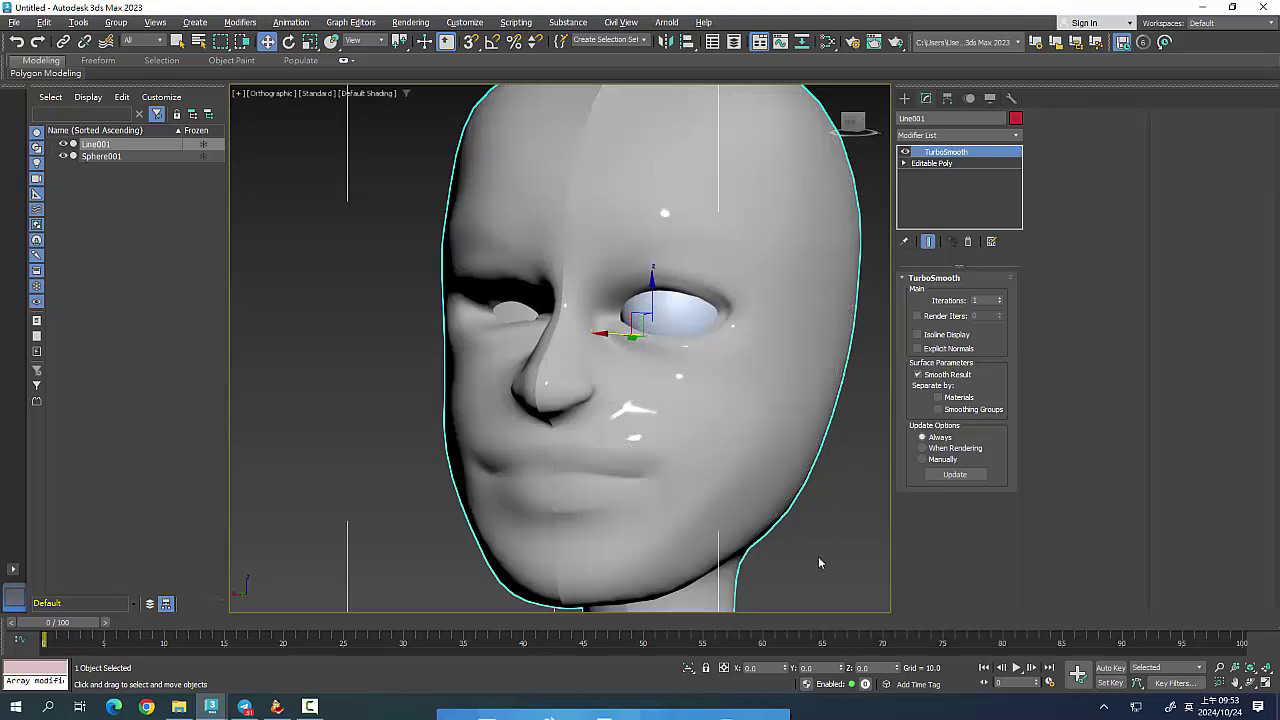
{"action": "mouse_move", "coordinate": [817, 560]}
{"action": "middle_mouse_down", "text": "alt"}
{"action": "mouse_move", "coordinate": [814, 529]}
{"action": "mouse_move", "coordinate": [618, 492]}
{"action": "middle_mouse_up", "text": "alt"}
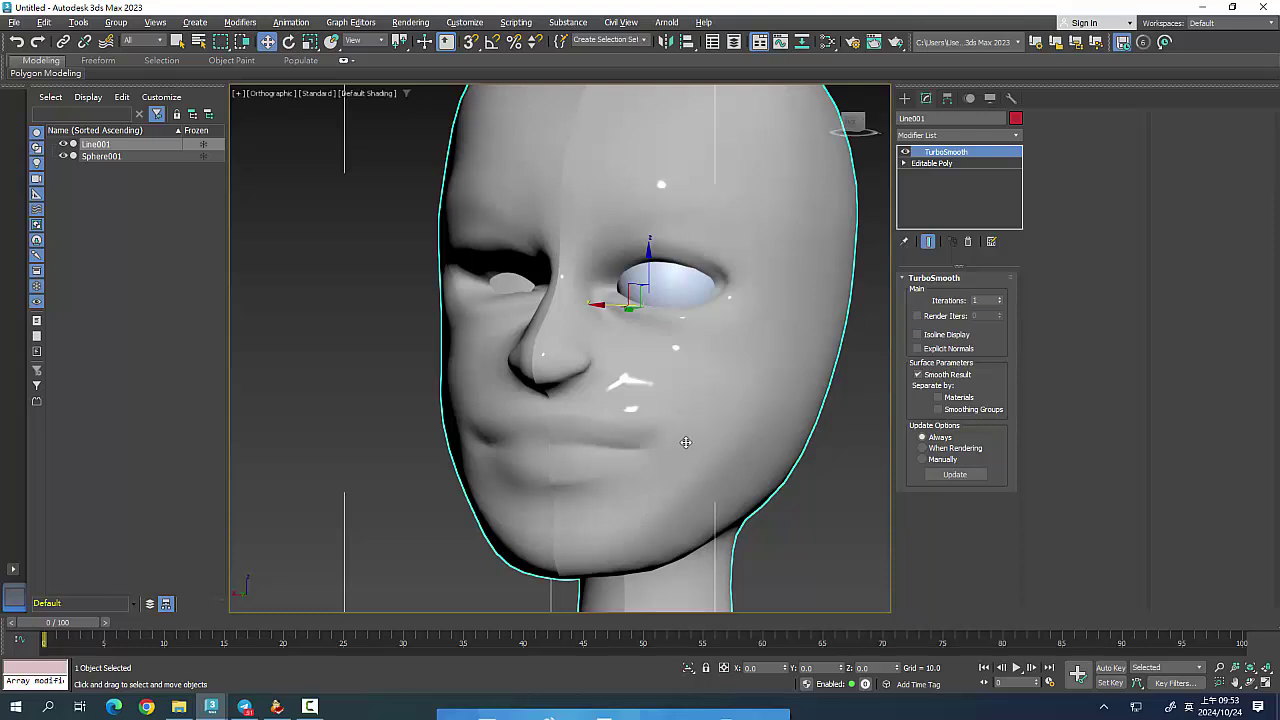
{"action": "scroll", "coordinate": [667, 440], "scroll_direction": "down", "scroll_amount": 2}
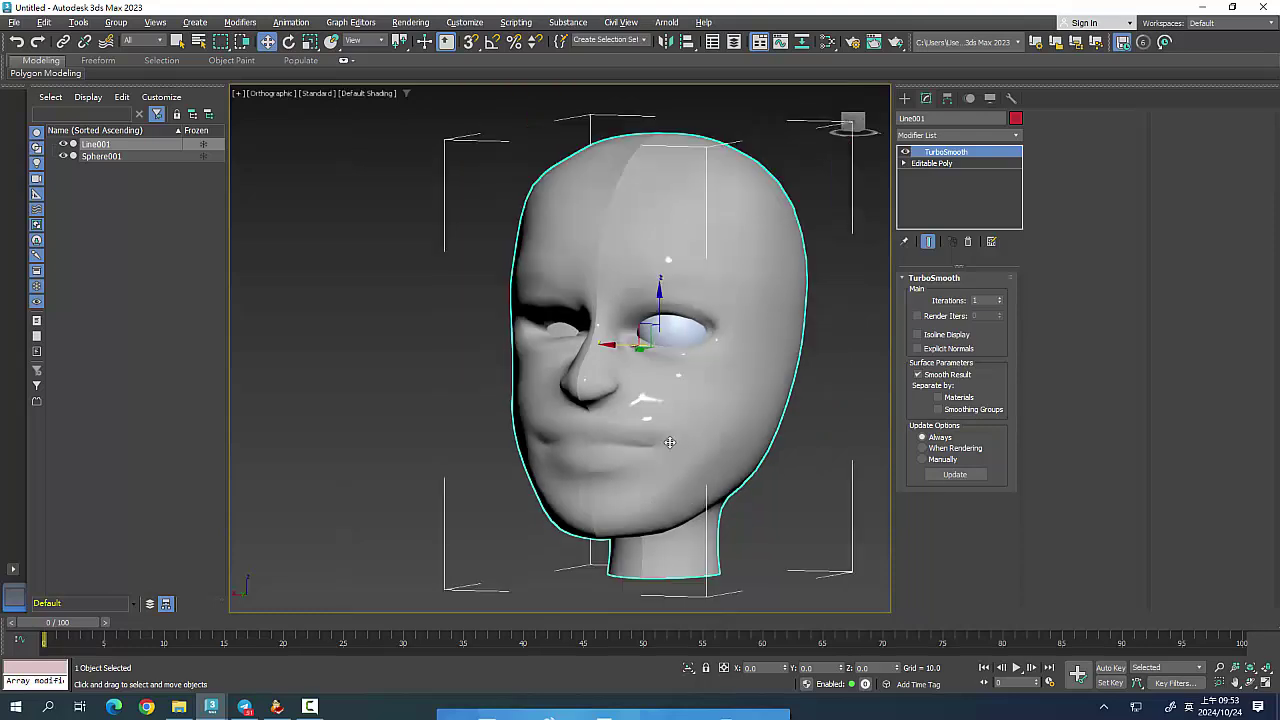
{"action": "left_click", "coordinate": [14, 22]}
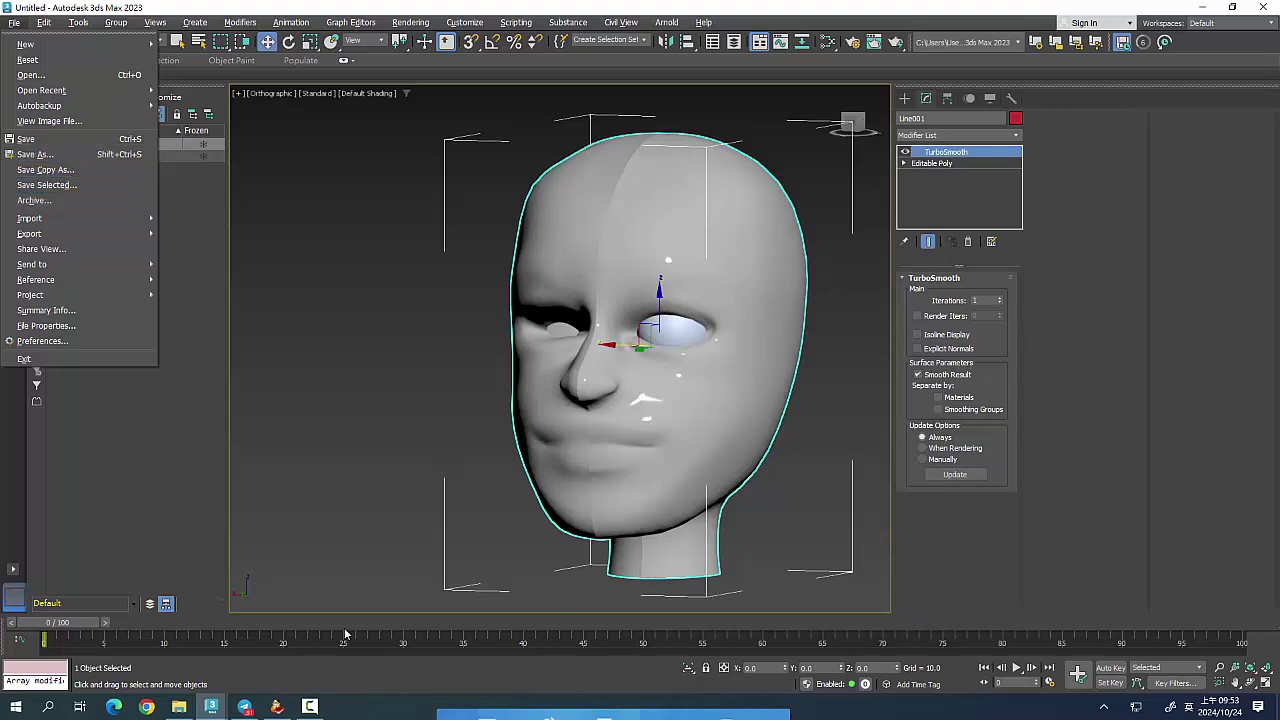
Expand the hidden system tray icons to reach the ITBC classroom software.
{"action": "left_click", "coordinate": [1104, 707]}
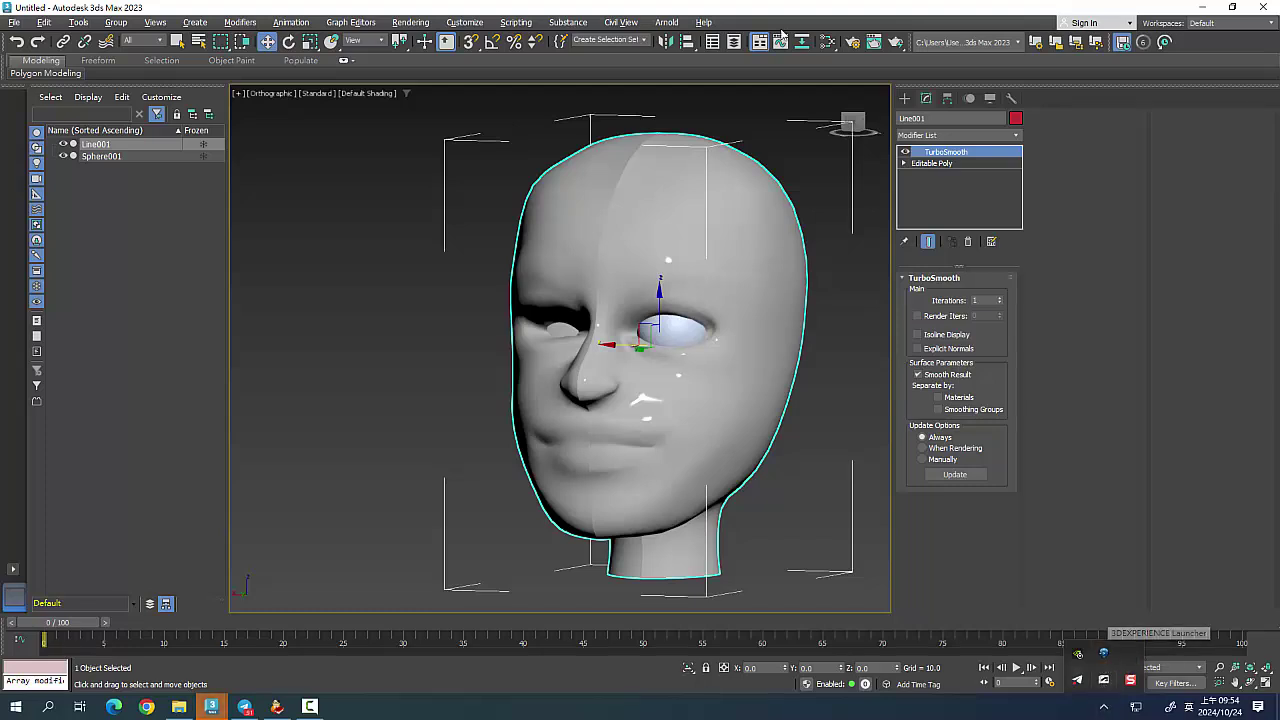
{"action": "left_click", "coordinate": [680, 450]}
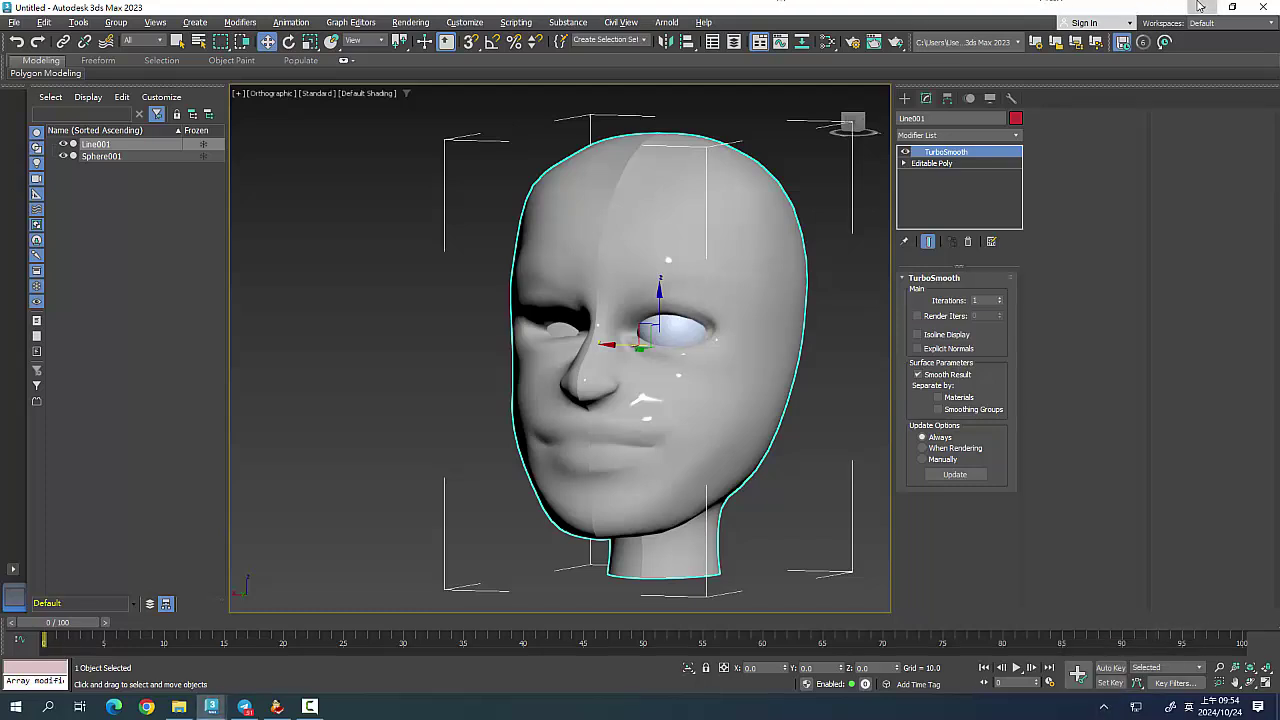
{"action": "left_click", "coordinate": [1105, 708]}
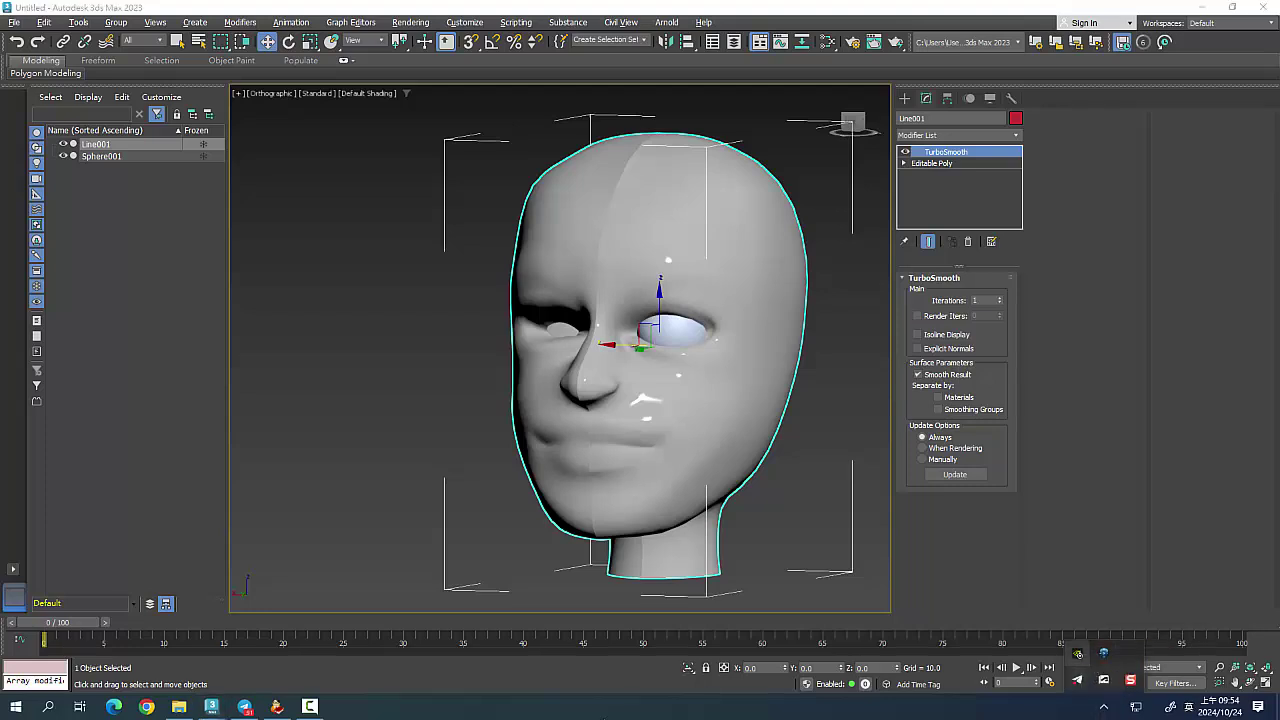
Minimise the 3ds Max window to reveal the desktop.
{"action": "left_click", "coordinate": [277, 707]}
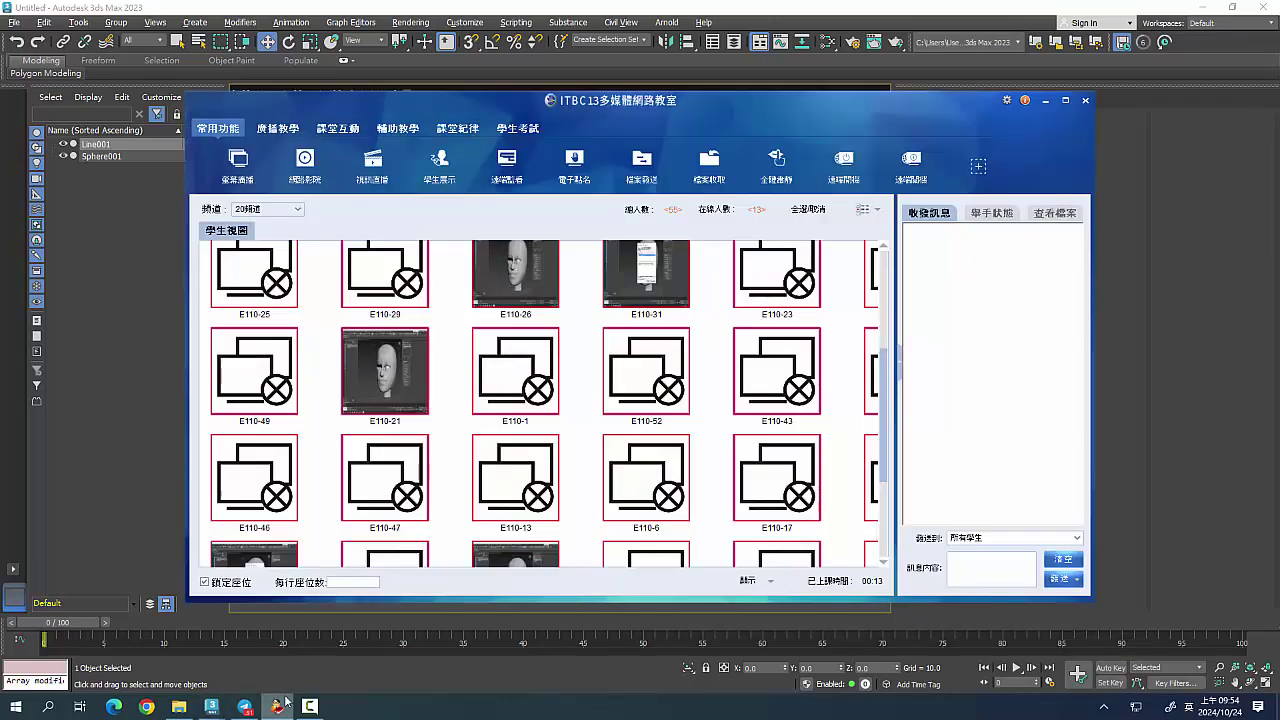
{"action": "left_click", "coordinate": [745, 73]}
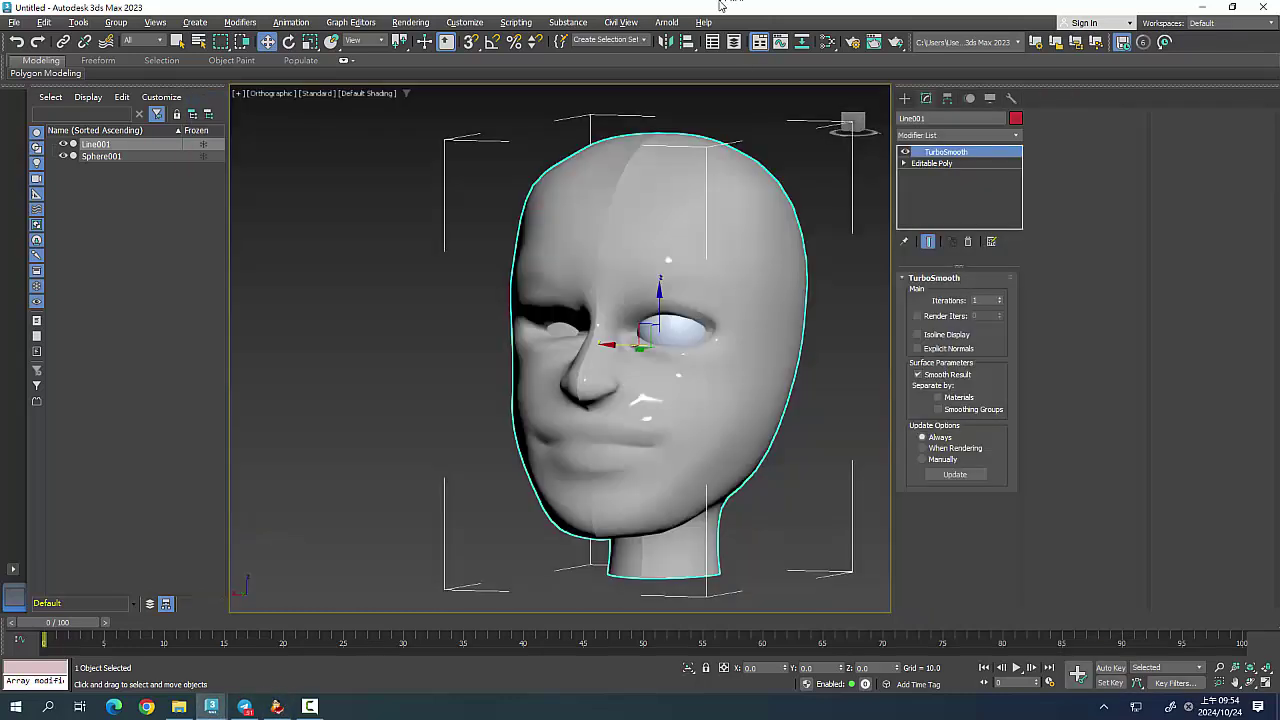
{"action": "left_click", "coordinate": [1209, 6]}
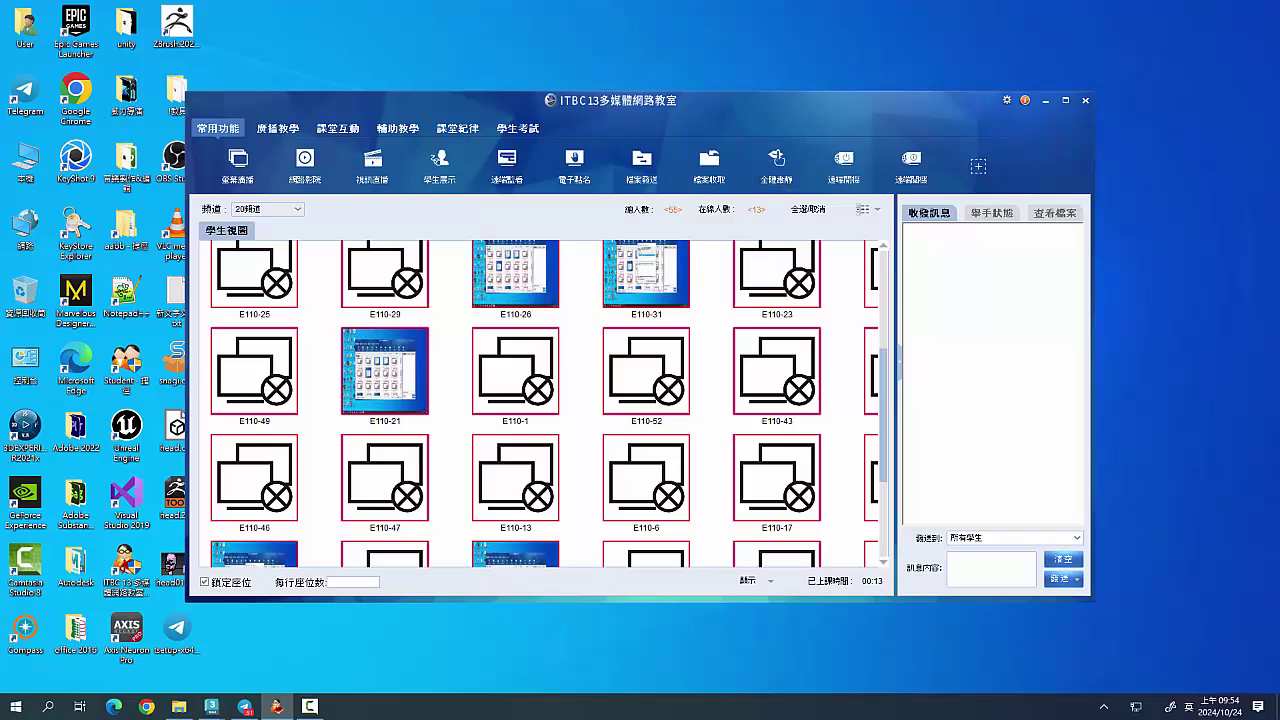
Close the ITBC classroom software and confirm its quit prompt.
{"action": "left_click", "coordinate": [1105, 708]}
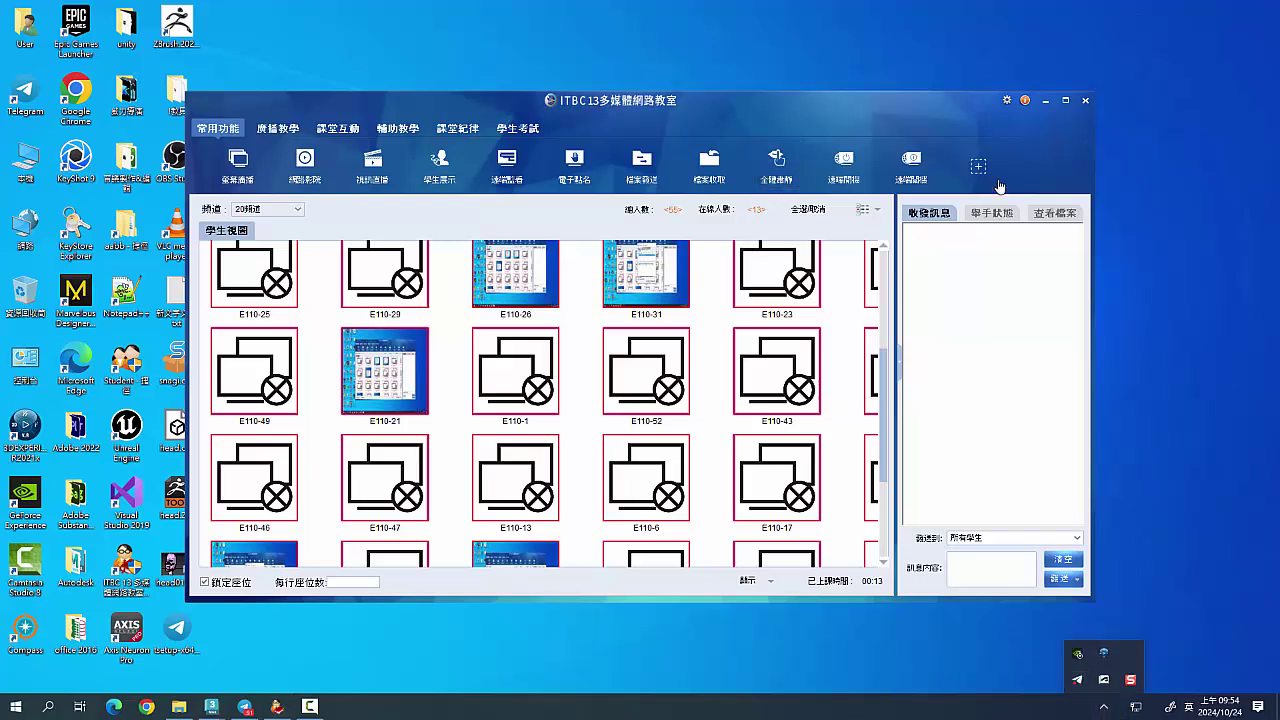
{"action": "left_click", "coordinate": [1085, 105]}
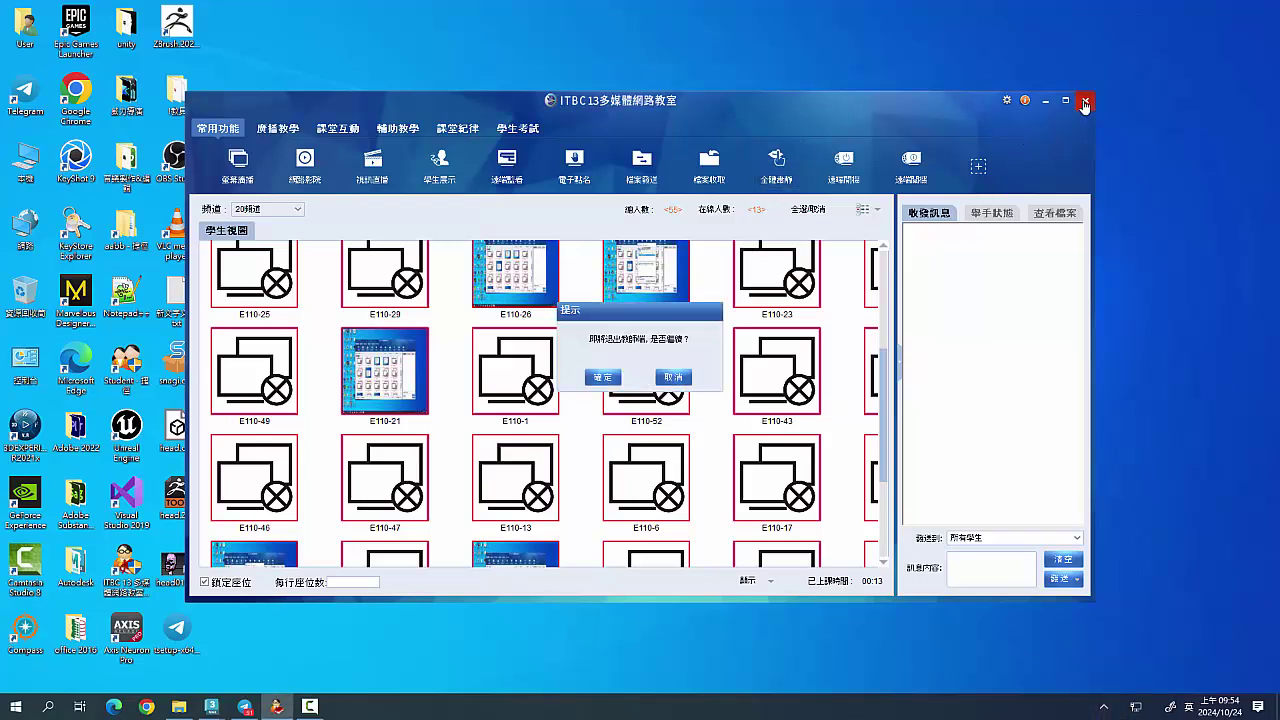
{"action": "left_click", "coordinate": [604, 382]}
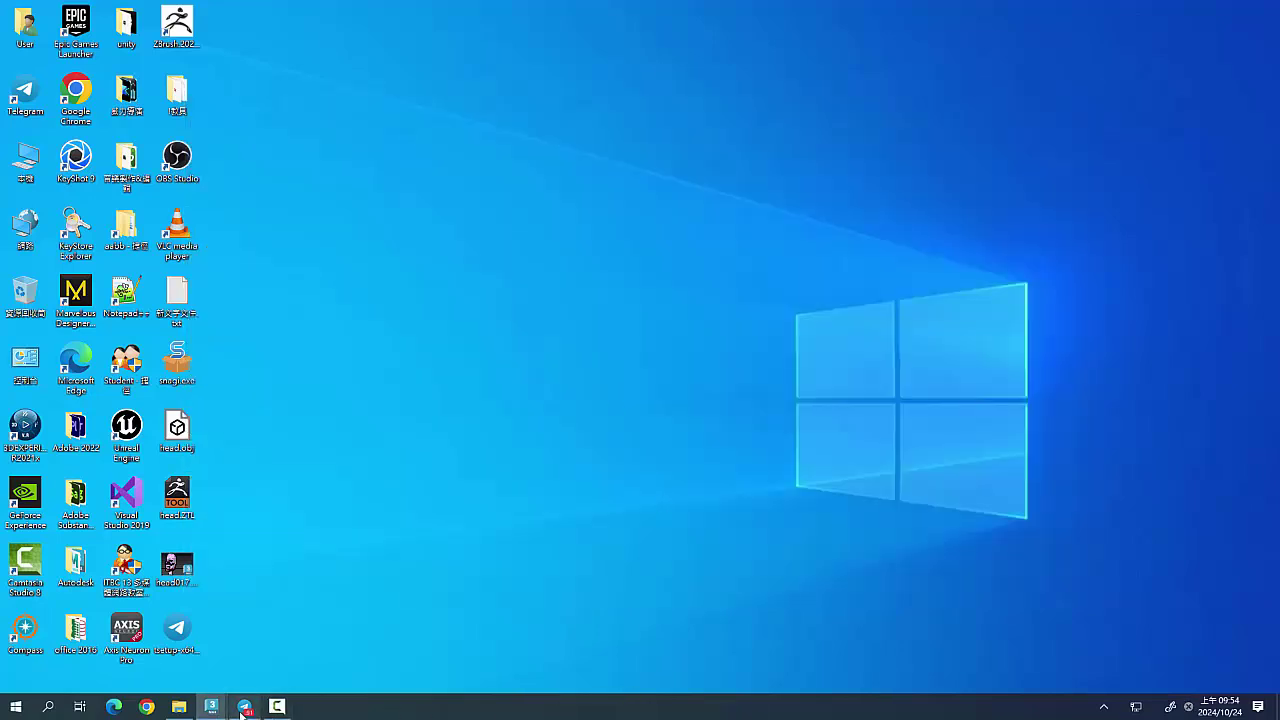